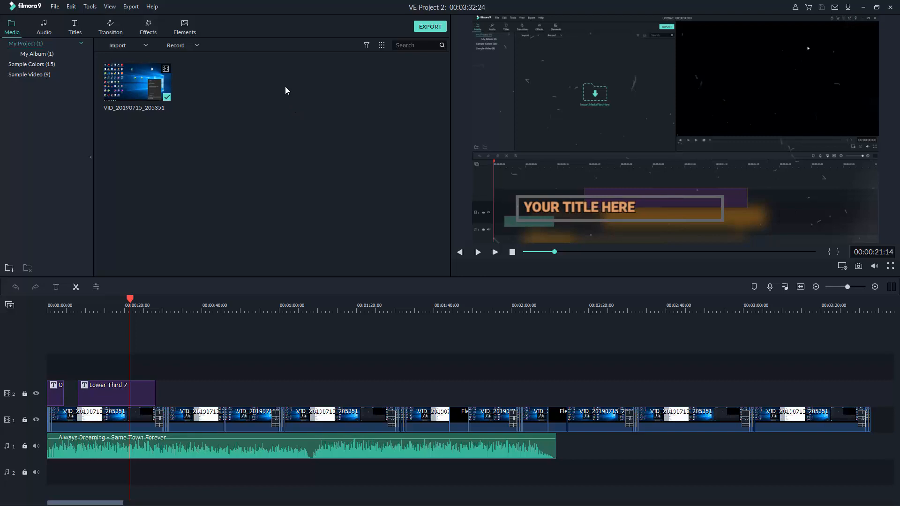
Browse the music, transition and element libraries, zooming the timeline in around the playhead
left_click(44, 27)
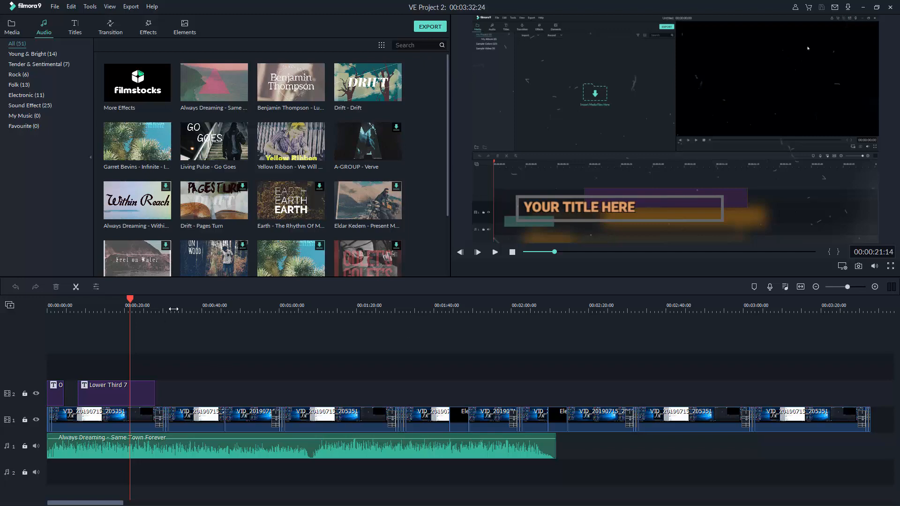
left_click_drag(174, 309, 136, 302)
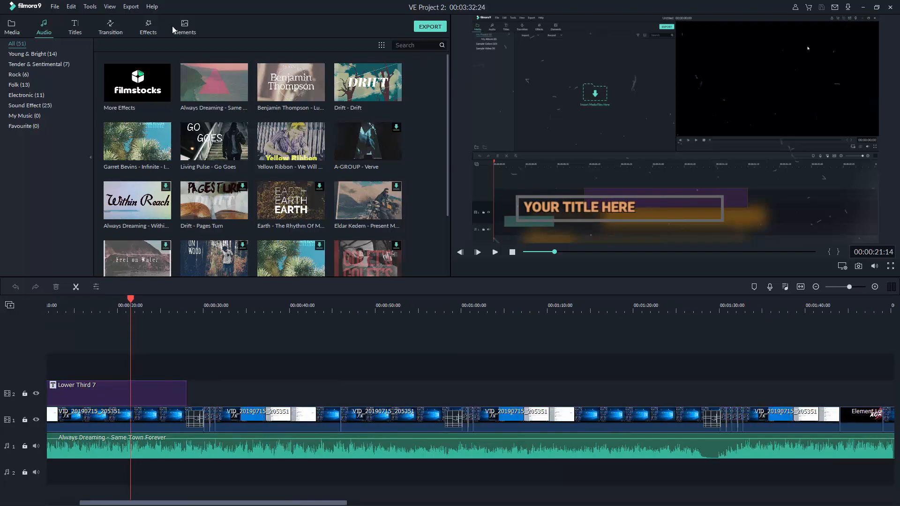
left_click(111, 28)
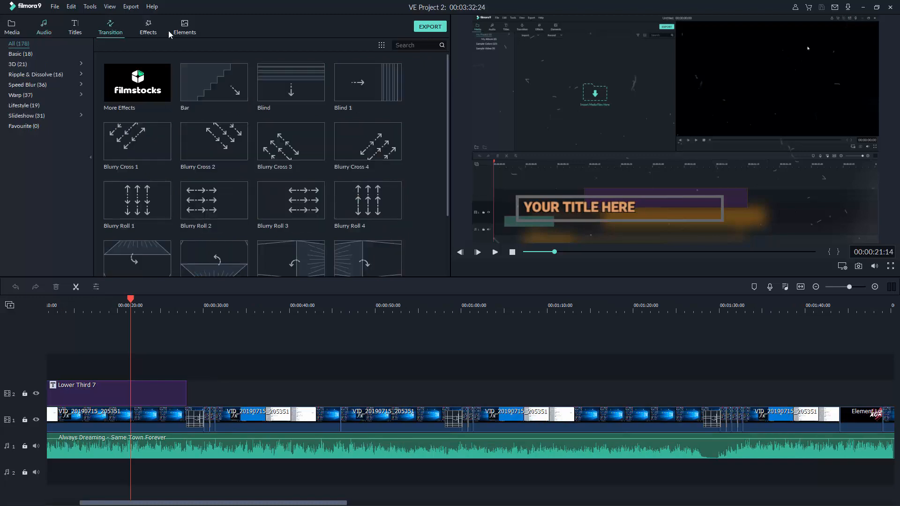
left_click(192, 33)
scroll(272, 164, "down", 15)
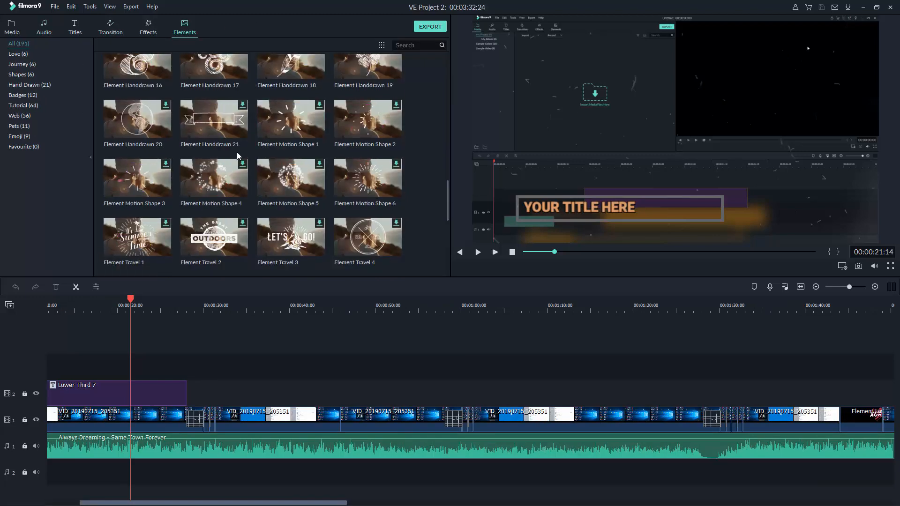
Revisit the title, music, transition and effect libraries, finishing on the title templates
left_click(75, 33)
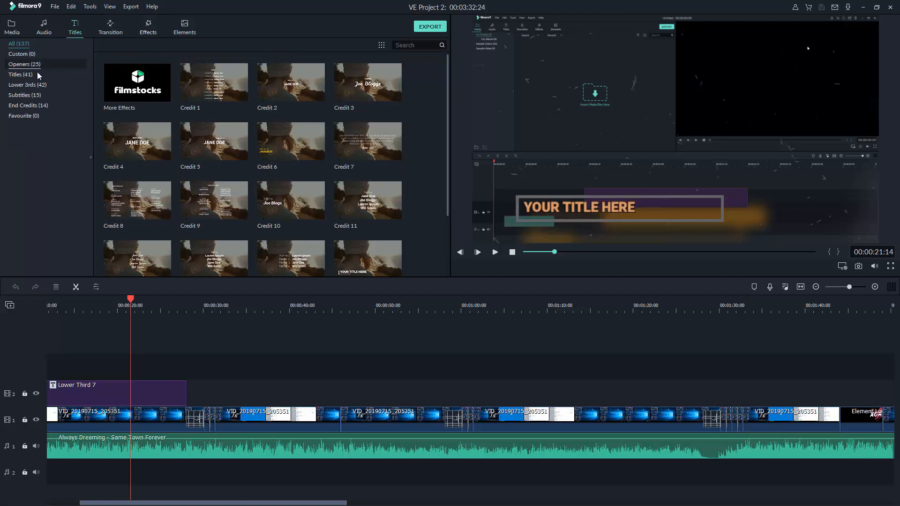
left_click(45, 32)
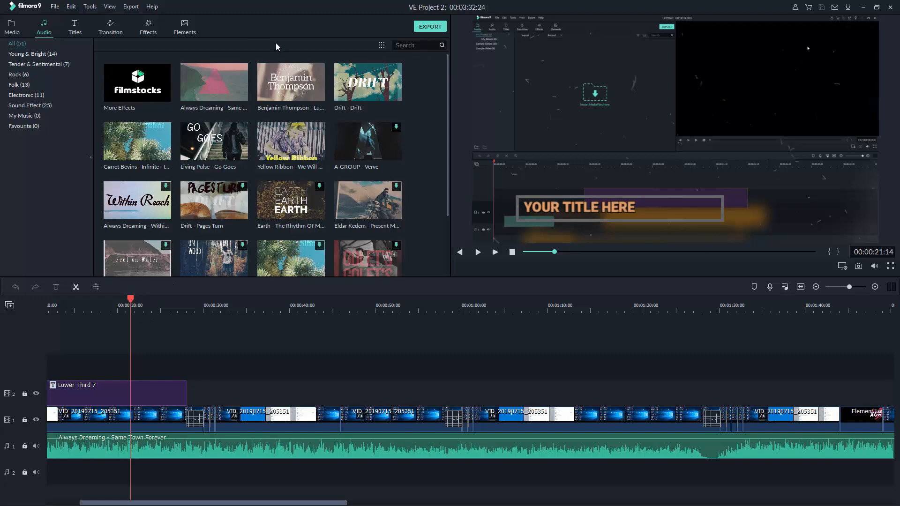
left_click(112, 29)
left_click(150, 33)
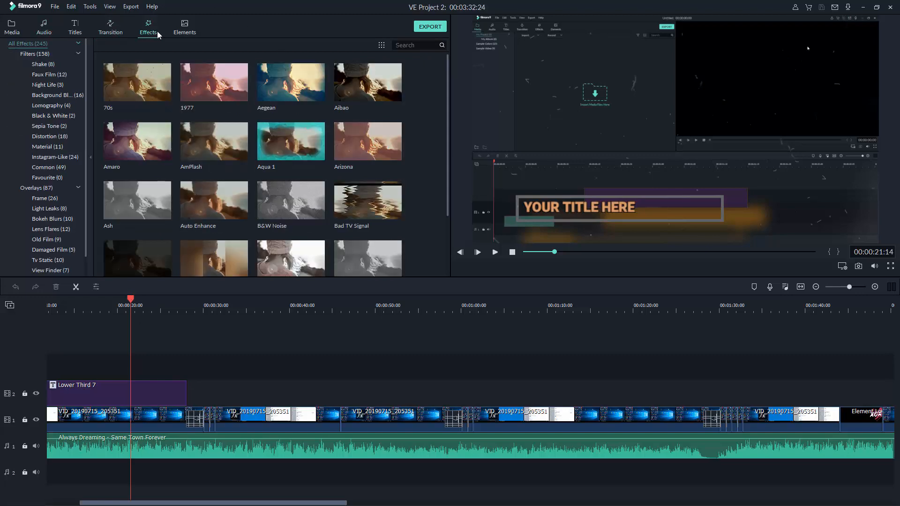
left_click(76, 27)
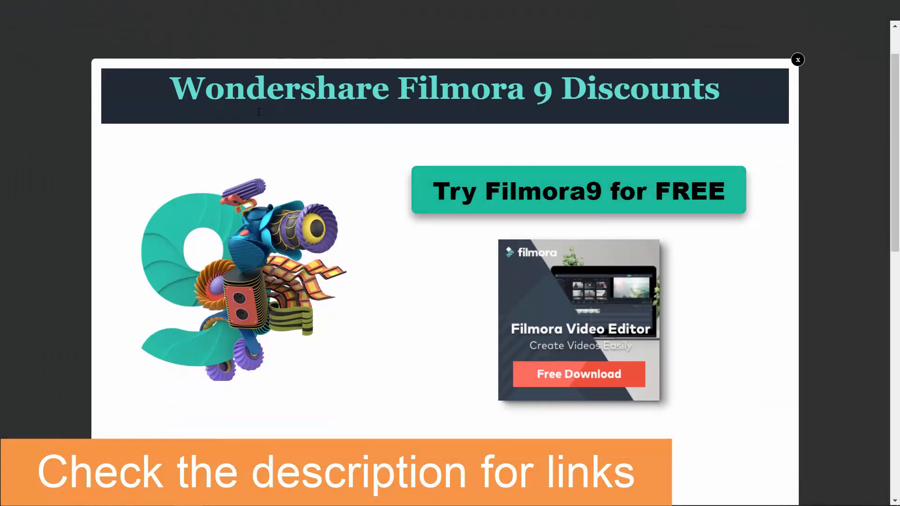
scroll(539, 281, "down", 1)
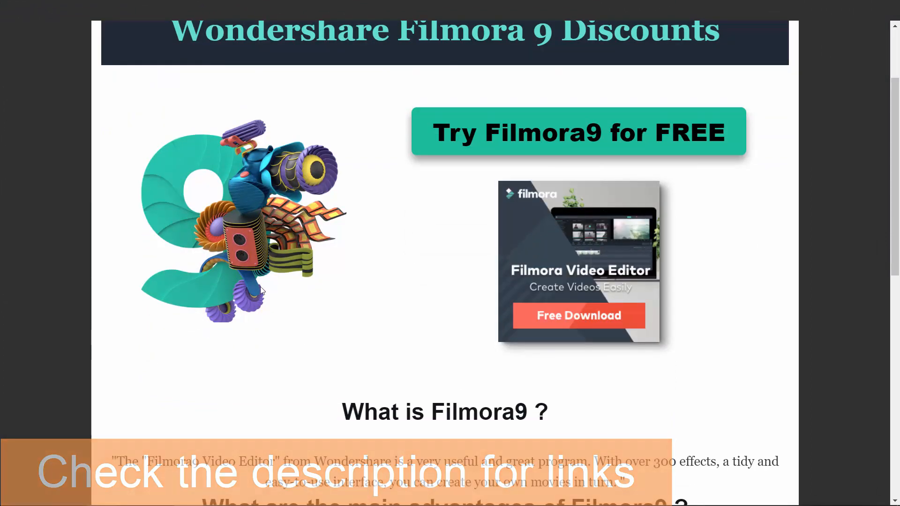
scroll(305, 322, "down", 4)
scroll(375, 307, "down", 3)
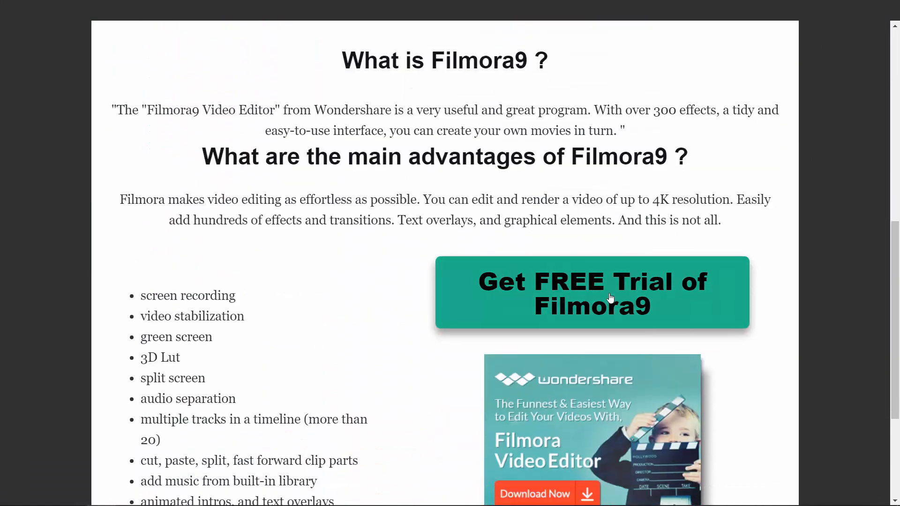
scroll(364, 354, "down", 2)
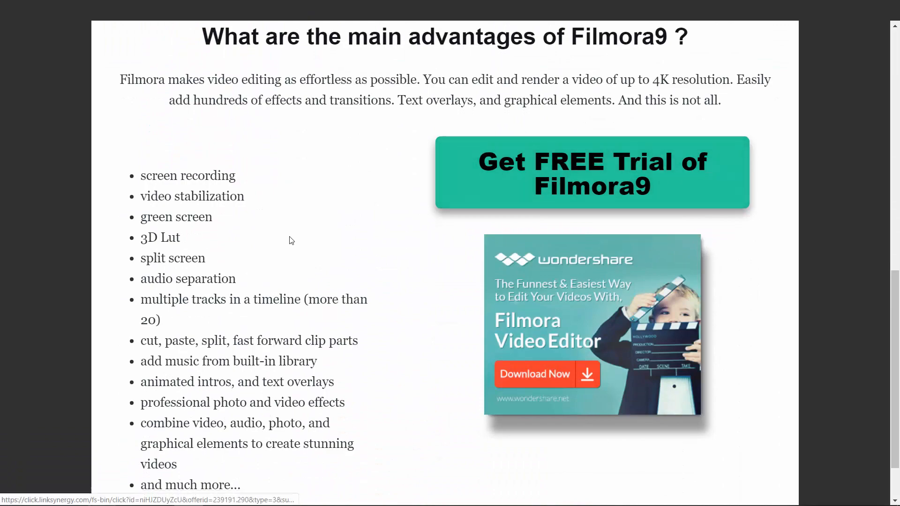
scroll(291, 241, "down", 1)
scroll(468, 192, "up", 7)
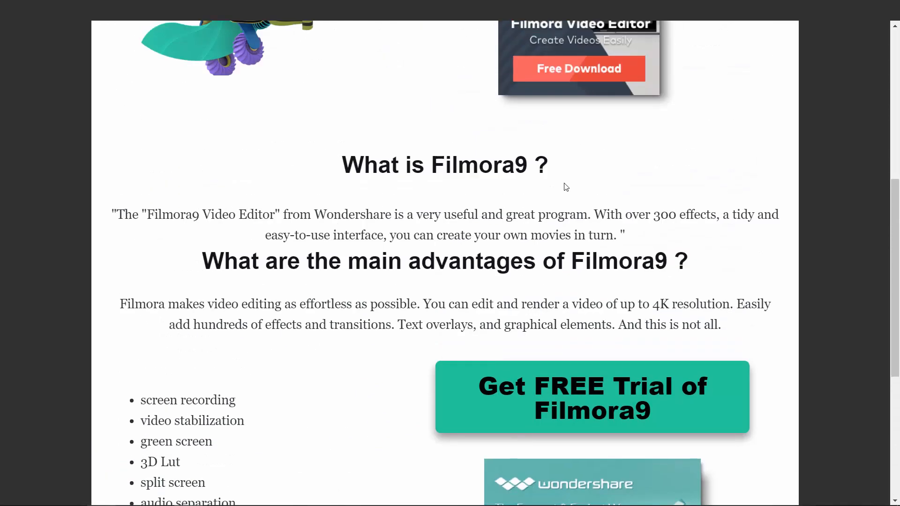
scroll(614, 211, "down", 6)
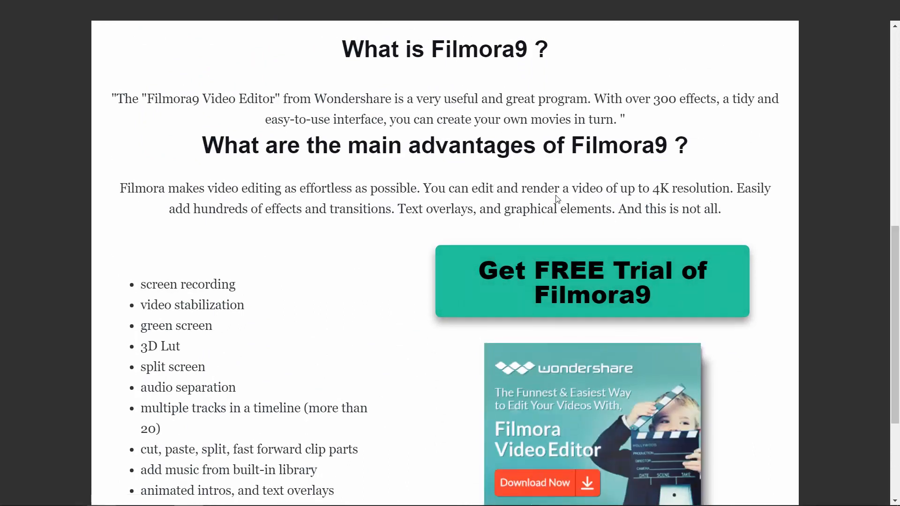
scroll(557, 196, "up", 5)
scroll(413, 141, "up", 5)
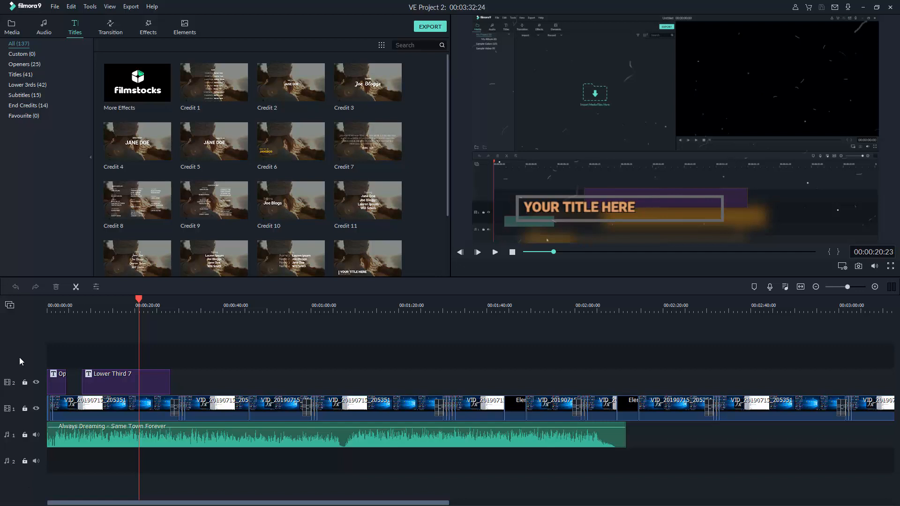
Switch all timeline tracks to Small height, then back to Normal height
left_click(9, 306)
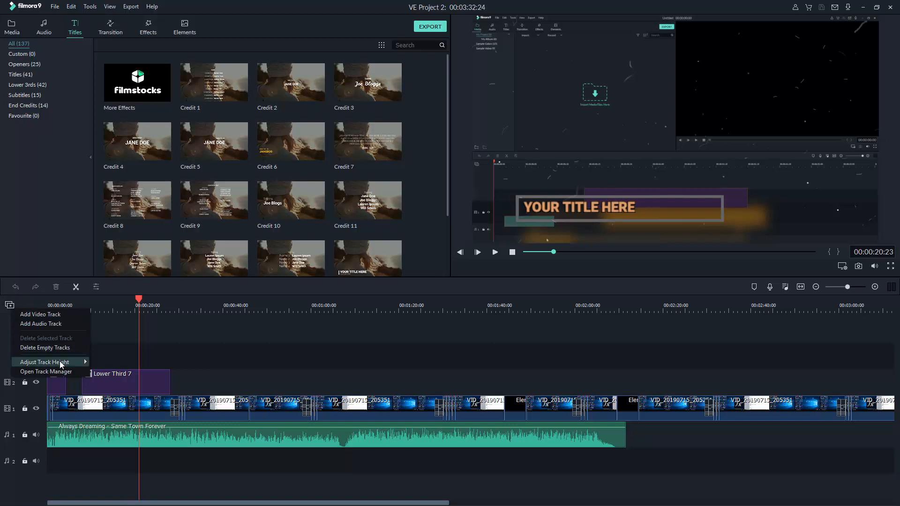
mouse_move(75, 365)
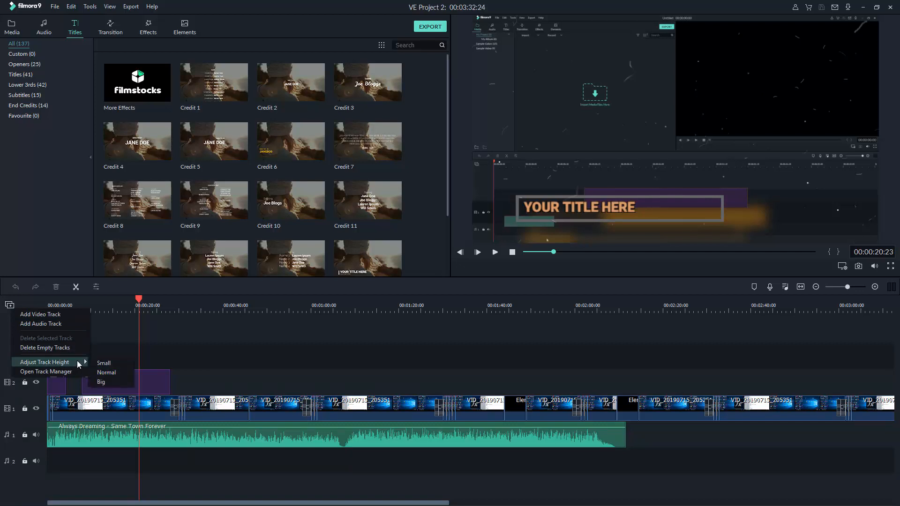
left_click(100, 363)
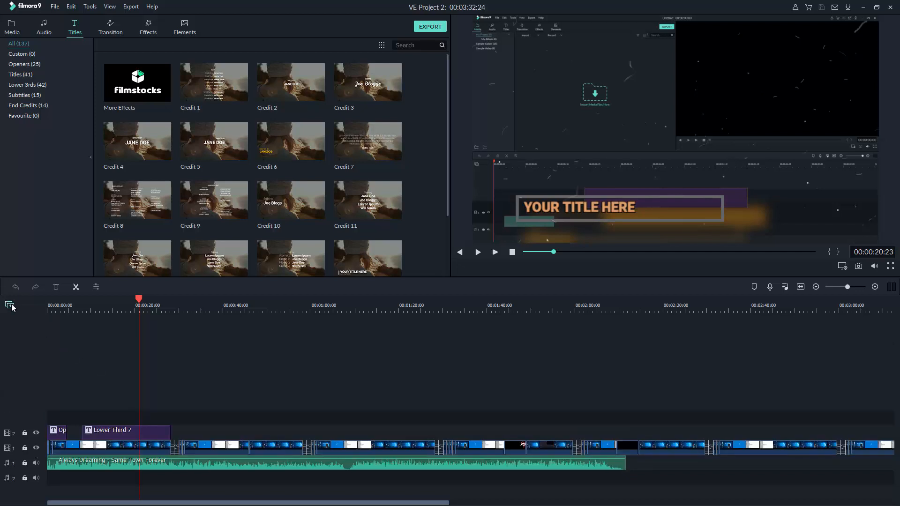
left_click(10, 305)
mouse_move(84, 353)
left_click(105, 374)
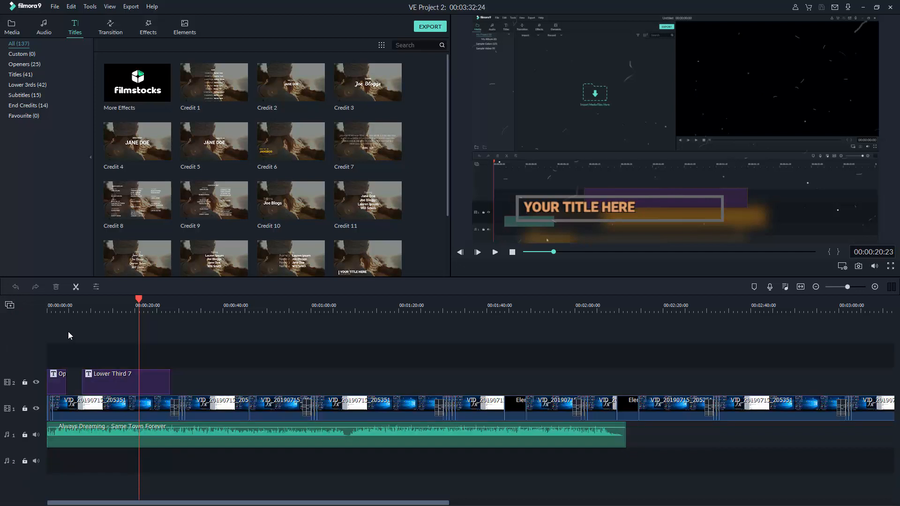
Set all tracks to Big height and drag the title track divider to shorten it
left_click(10, 305)
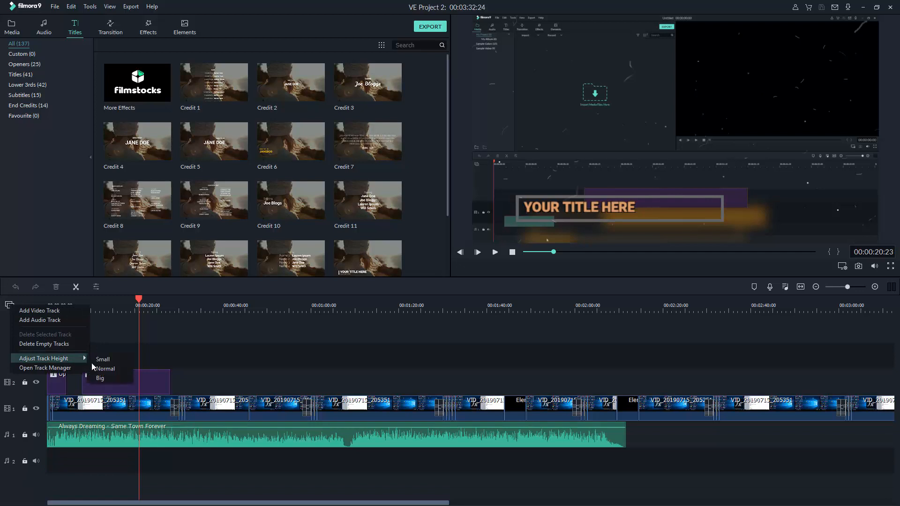
left_click(99, 377)
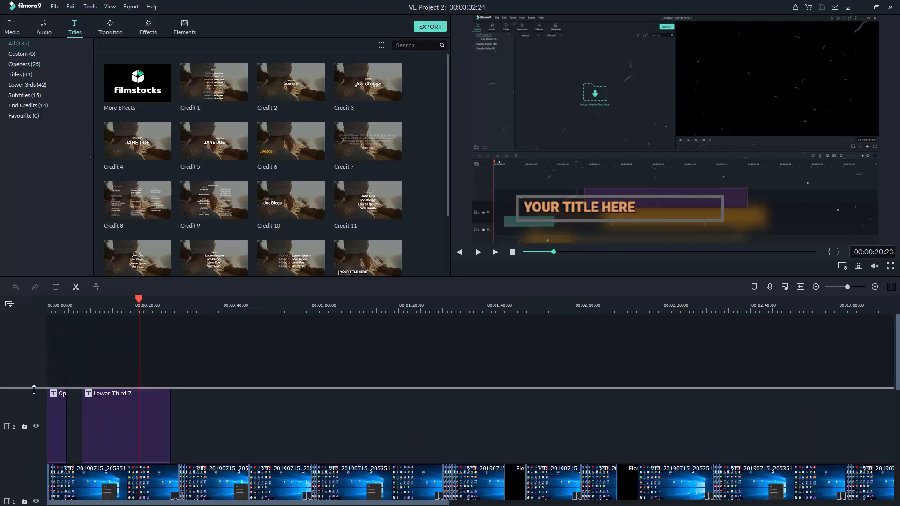
left_click_drag(34, 390, 31, 456)
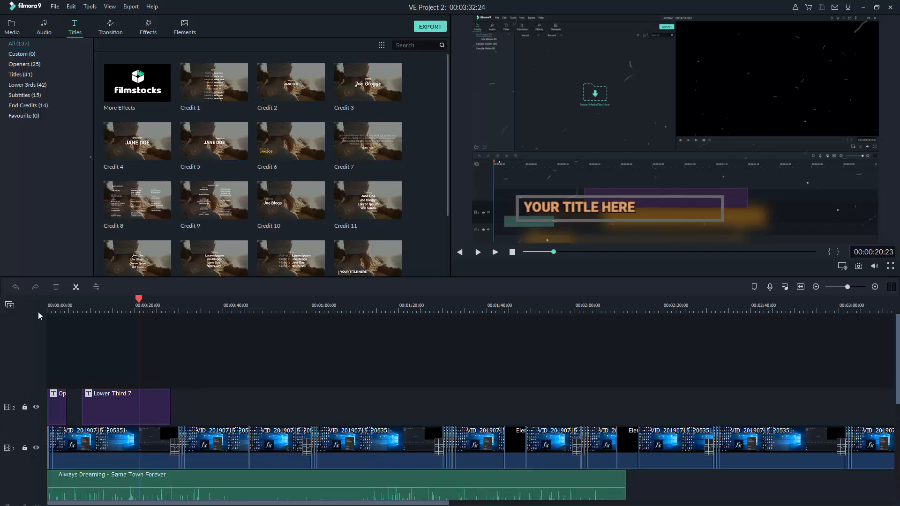
left_click(10, 306)
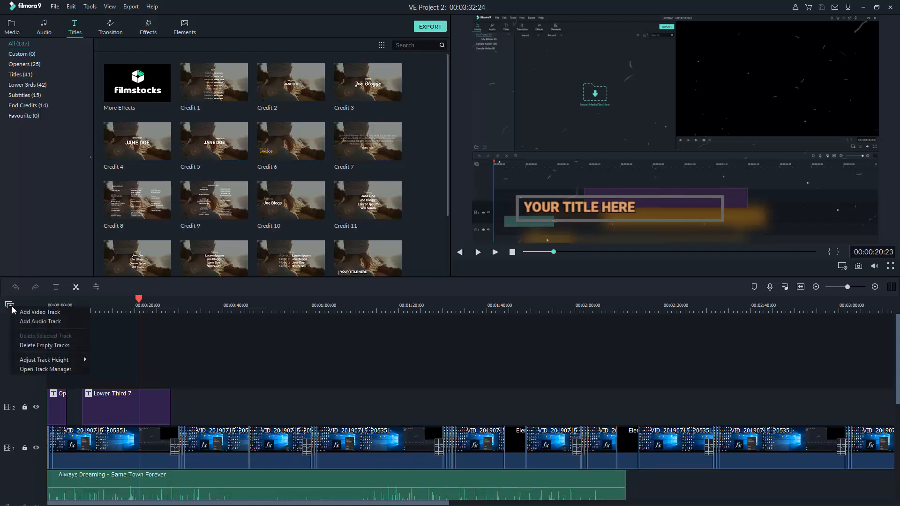
Add a new empty video track and a new empty audio track to the timeline
left_click(50, 312)
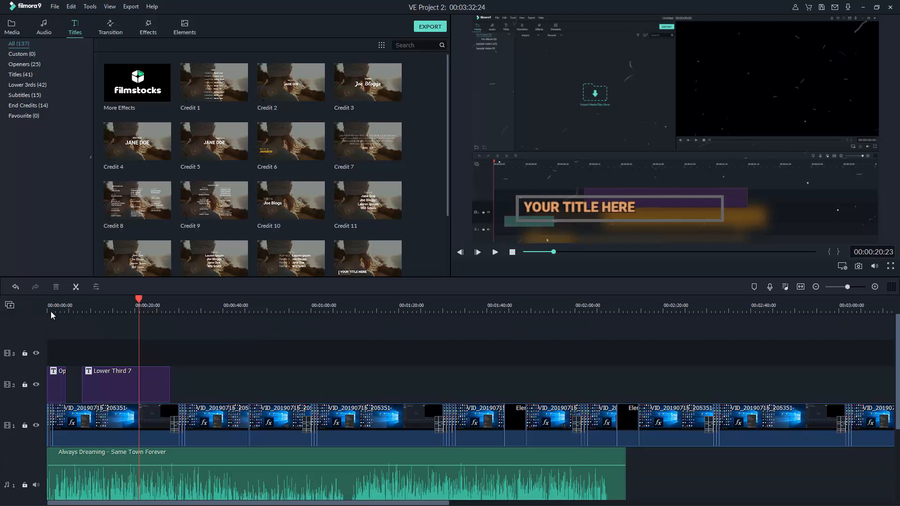
left_click(11, 306)
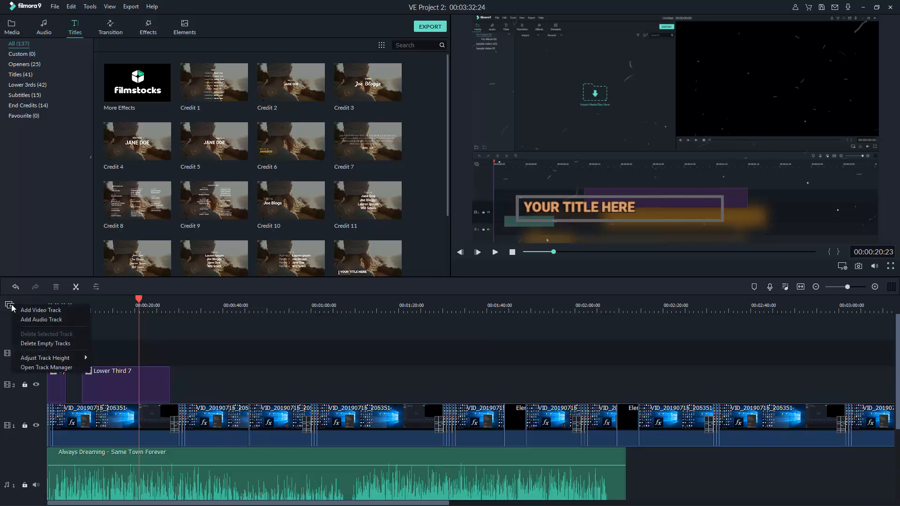
left_click(53, 320)
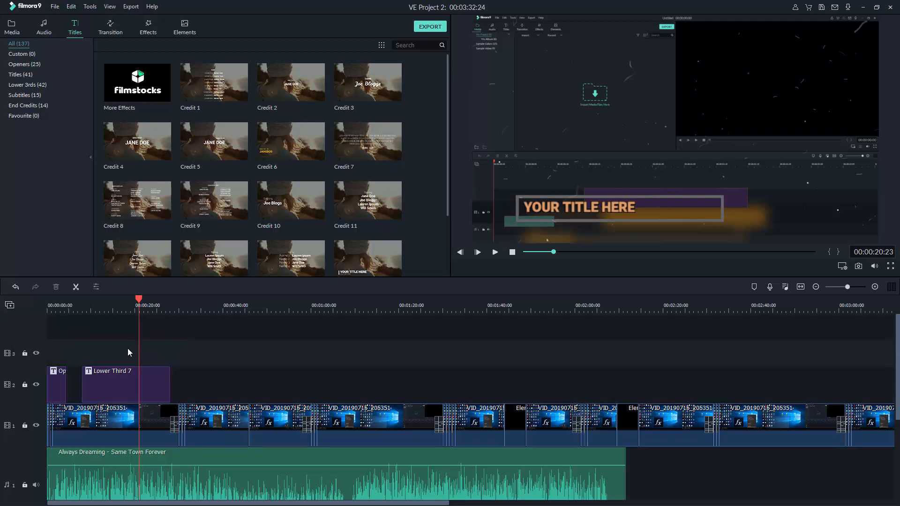
scroll(128, 348, "down", 5)
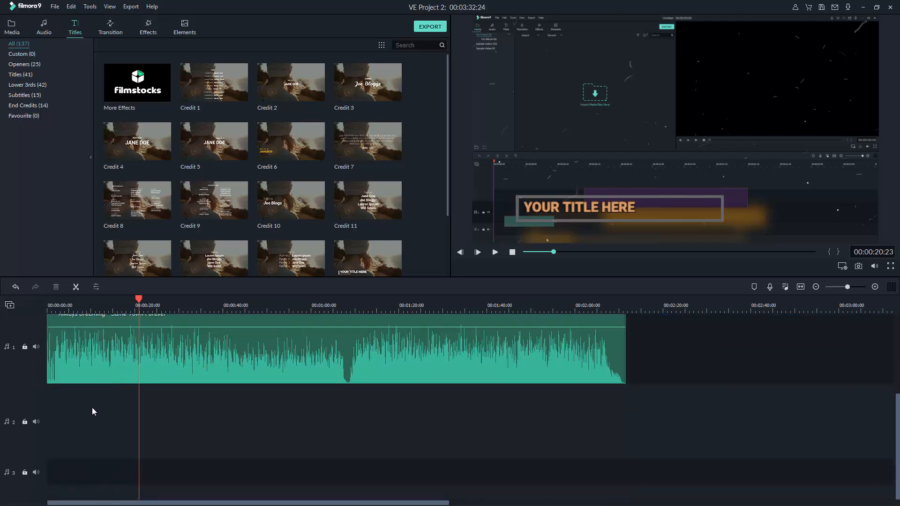
scroll(87, 393, "up", 5)
scroll(78, 361, "down", 5)
Select audio track 2 and use Delete Empty Tracks to remove all unused tracks
right_click(16, 322)
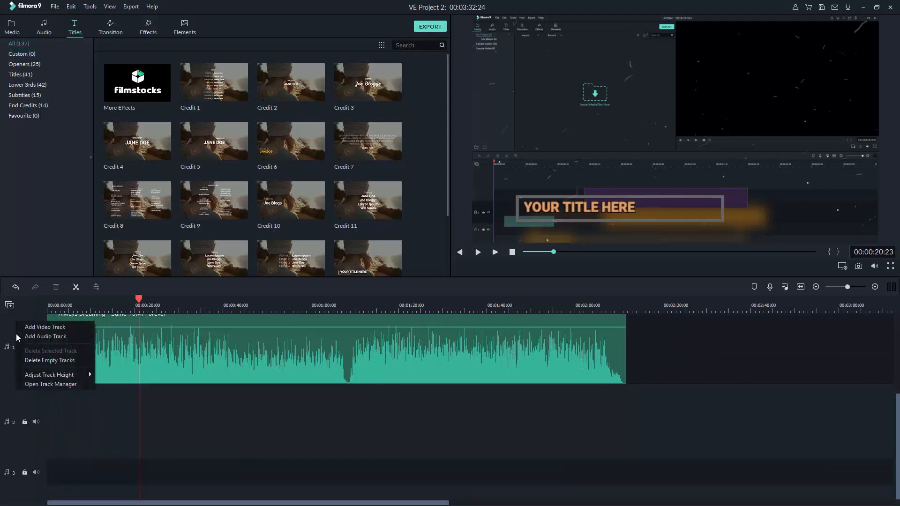
right_click(15, 414)
left_click(13, 307)
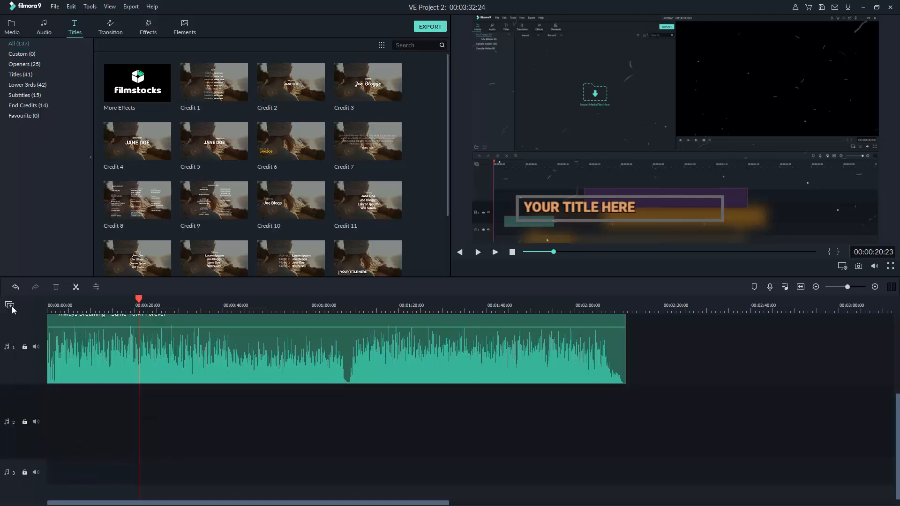
left_click(11, 307)
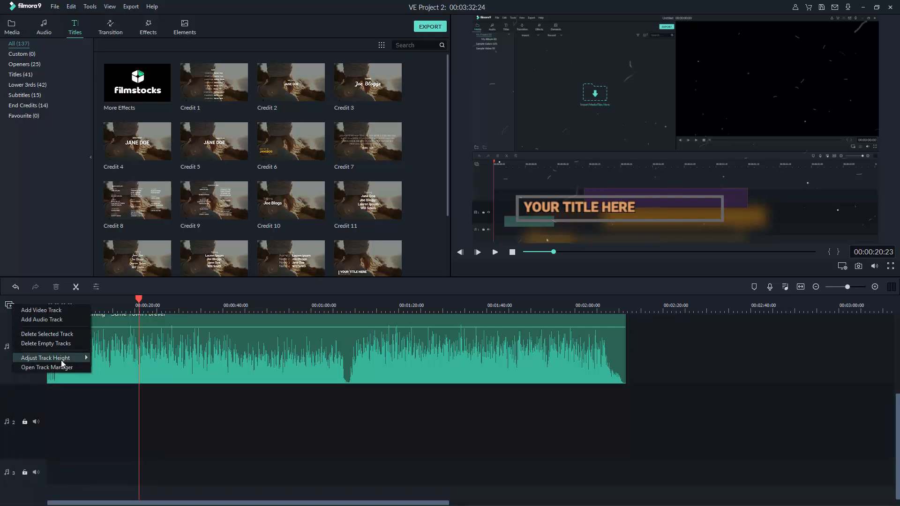
left_click(53, 346)
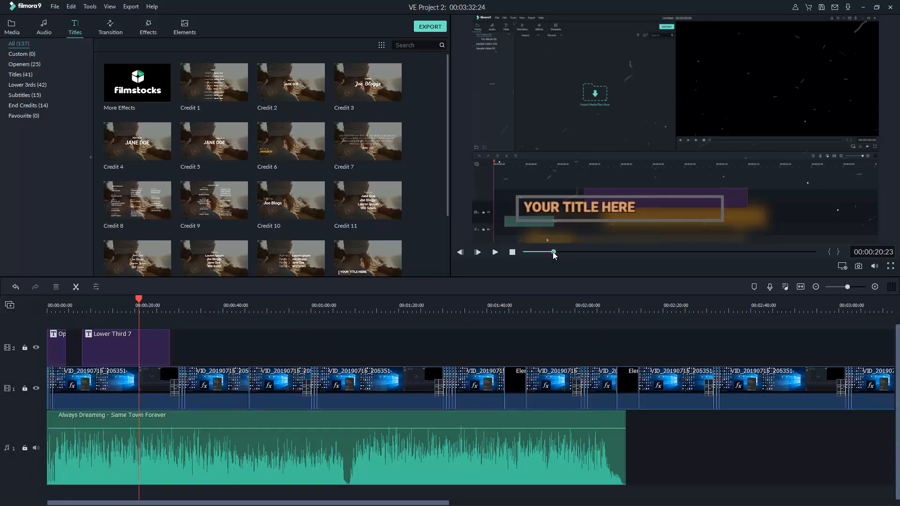
Scrub the preview, adjust the volume, then play and stop back at 00:00:00:00
left_click_drag(553, 255, 491, 256)
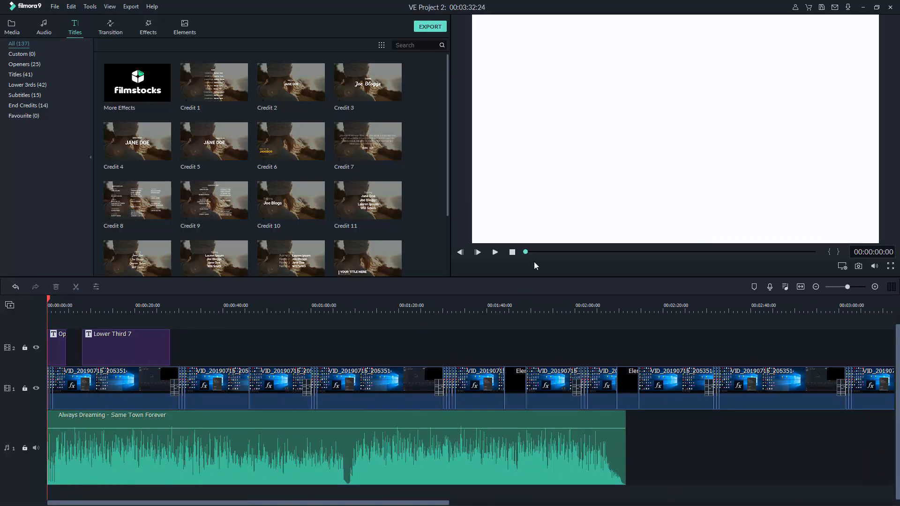
left_click(874, 266)
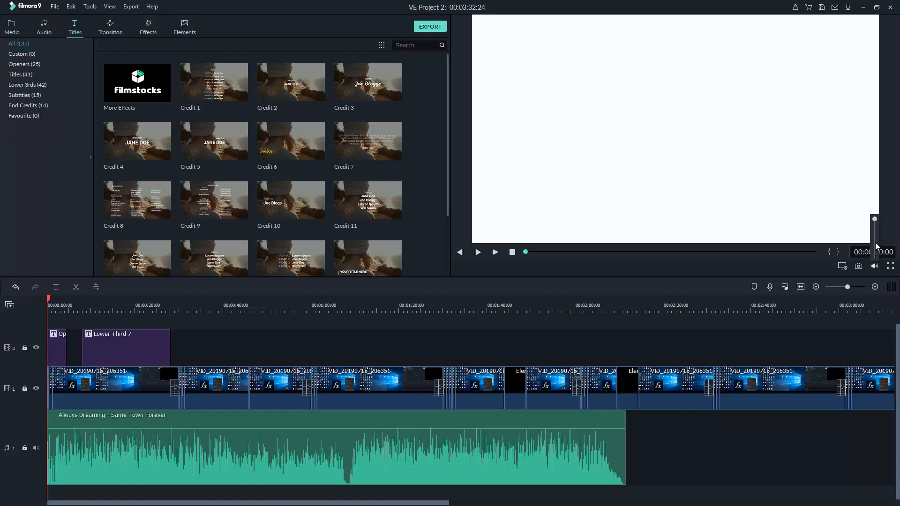
left_click(495, 252)
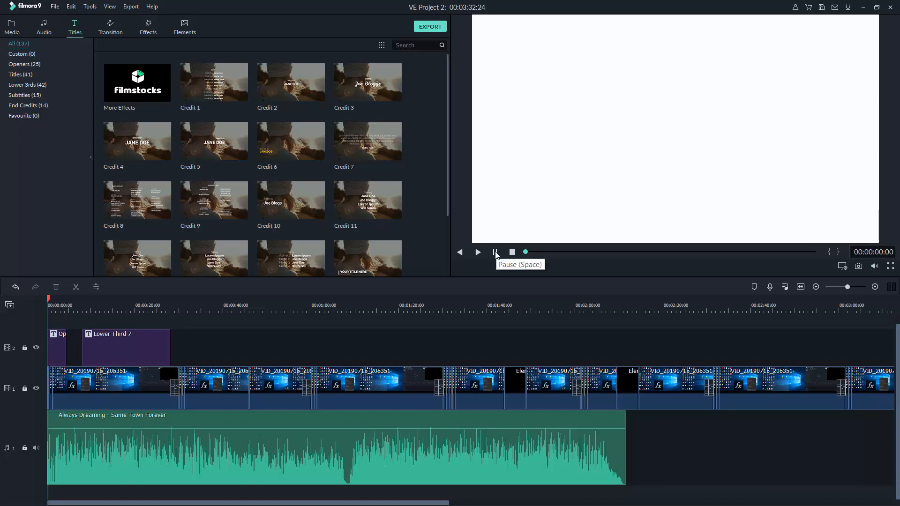
left_click(513, 253)
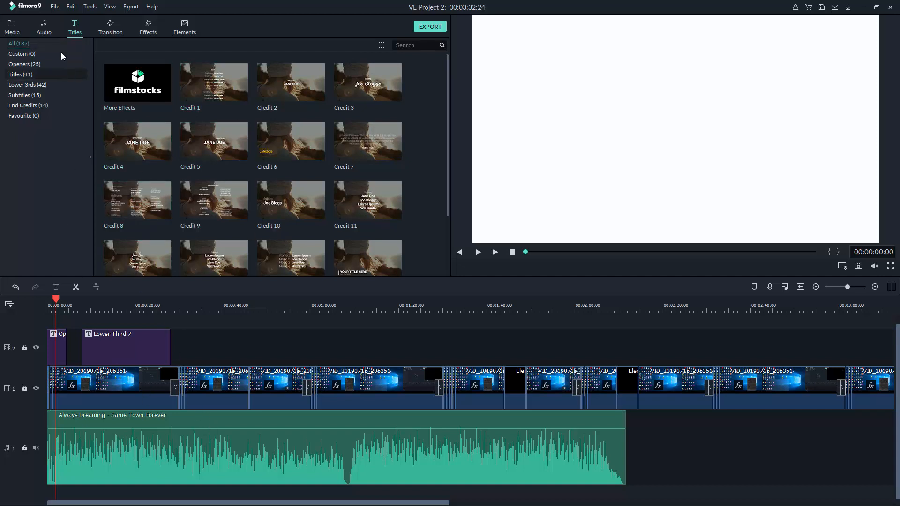
Browse the Openers, Titles and Subtitles title template categories, ending on Openers
left_click(37, 63)
left_click(28, 74)
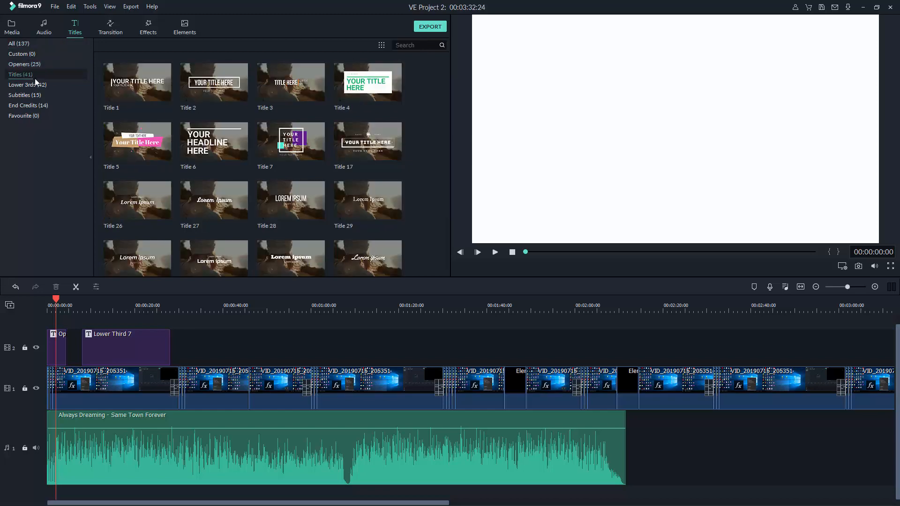
left_click(32, 105)
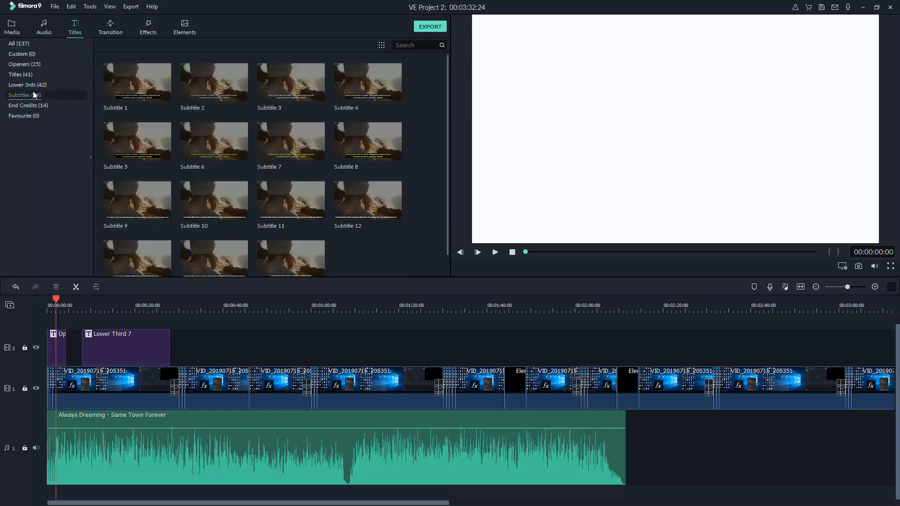
left_click(29, 74)
left_click(29, 64)
scroll(234, 117, "down", 5)
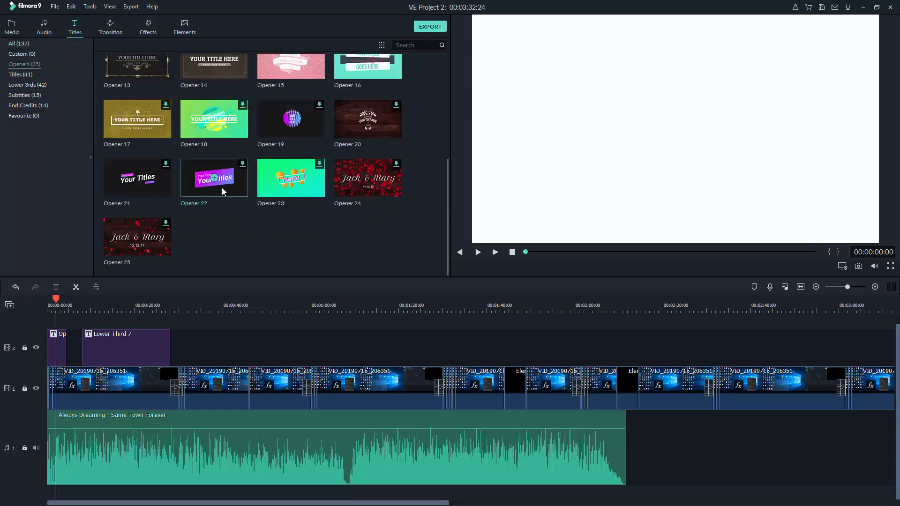
scroll(187, 94, "up", 5)
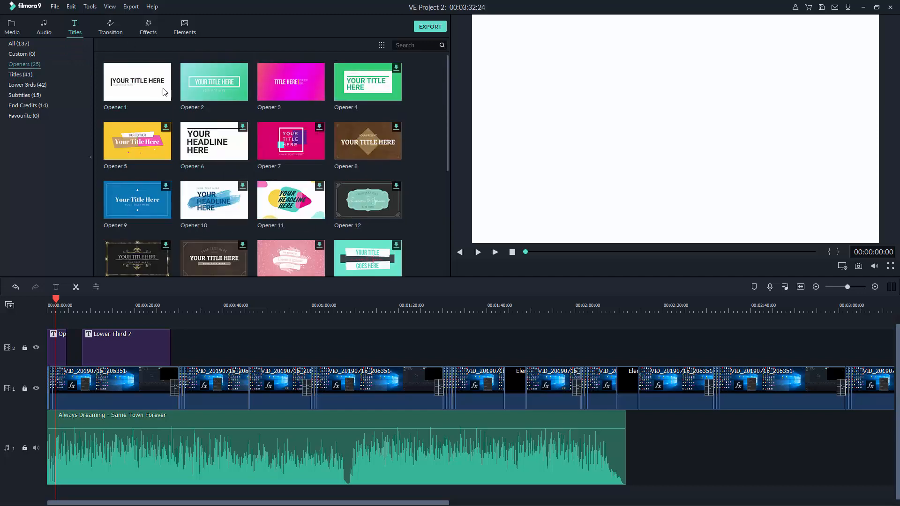
Look through the transitions, effects and elements libraries, with the playhead at the one-minute mark
left_click(110, 28)
scroll(173, 125, "down", 15)
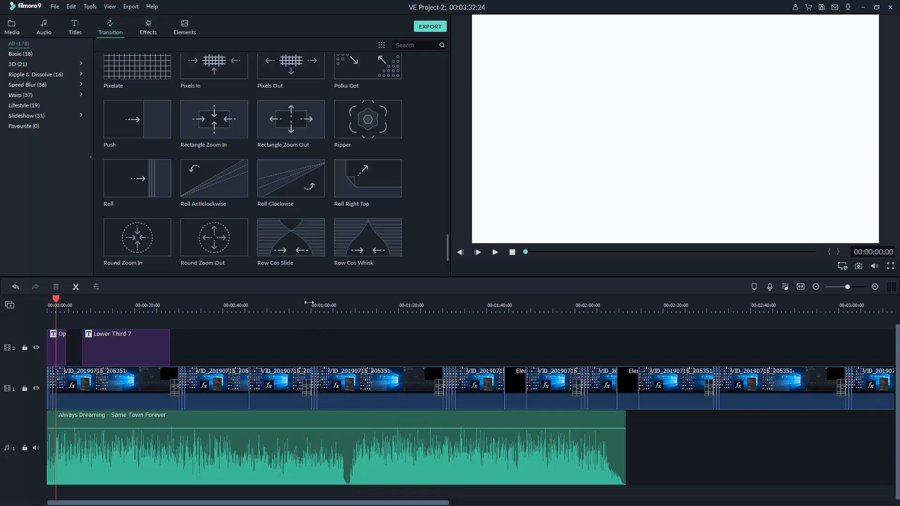
left_click(322, 307)
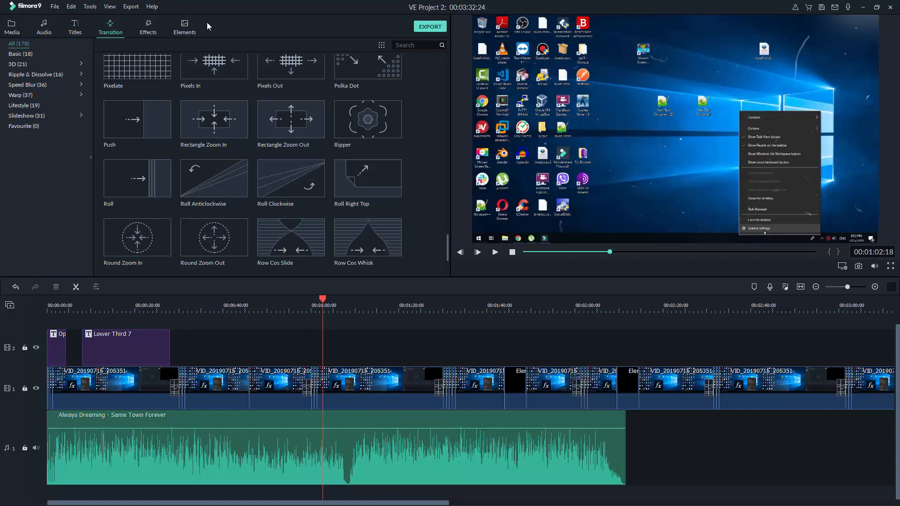
left_click(152, 34)
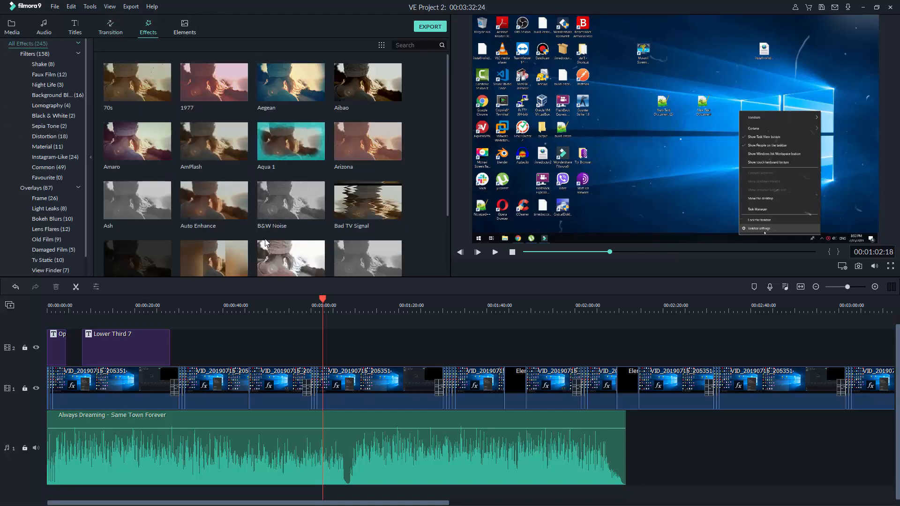
left_click(186, 32)
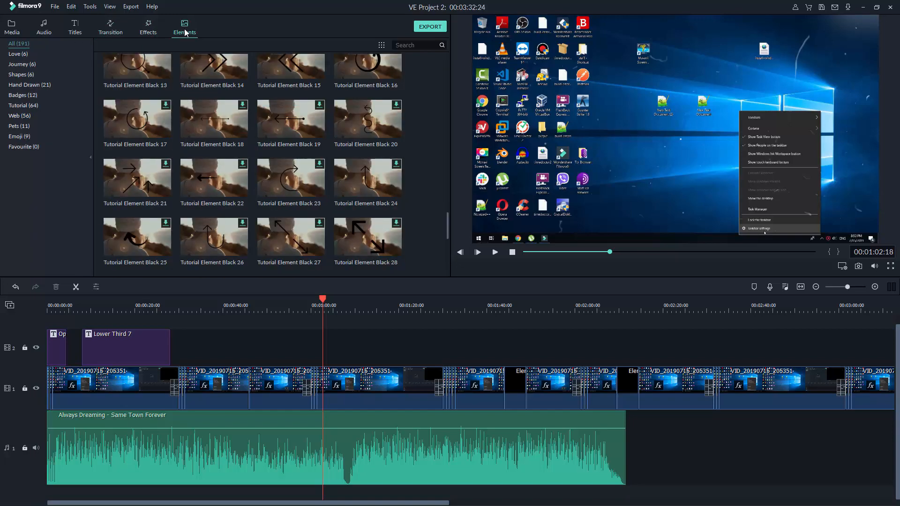
scroll(253, 164, "down", 5)
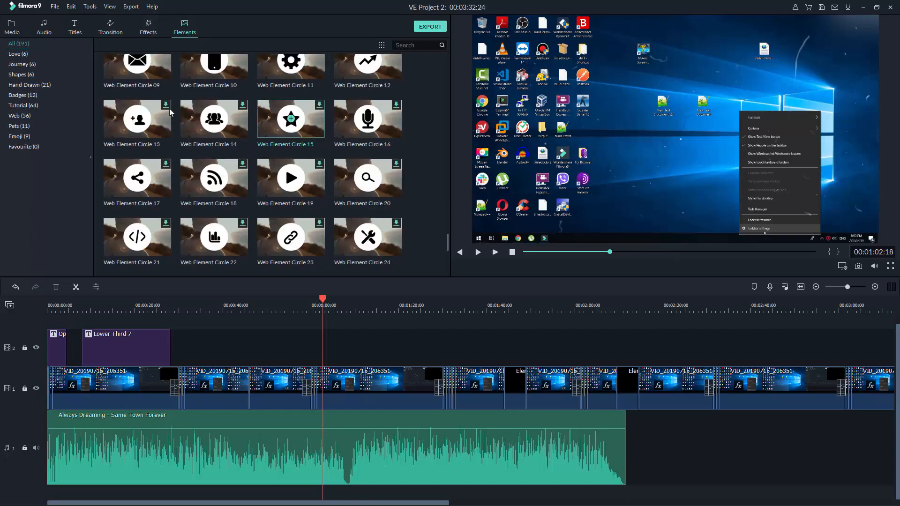
View the Sample Video and Sample Colors media, then the Electronic and Sound Effect audio
left_click(12, 33)
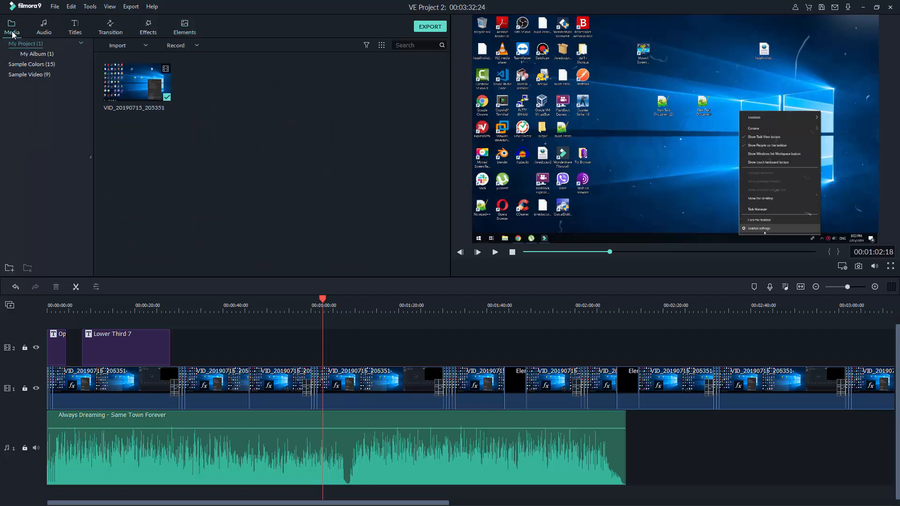
left_click(37, 77)
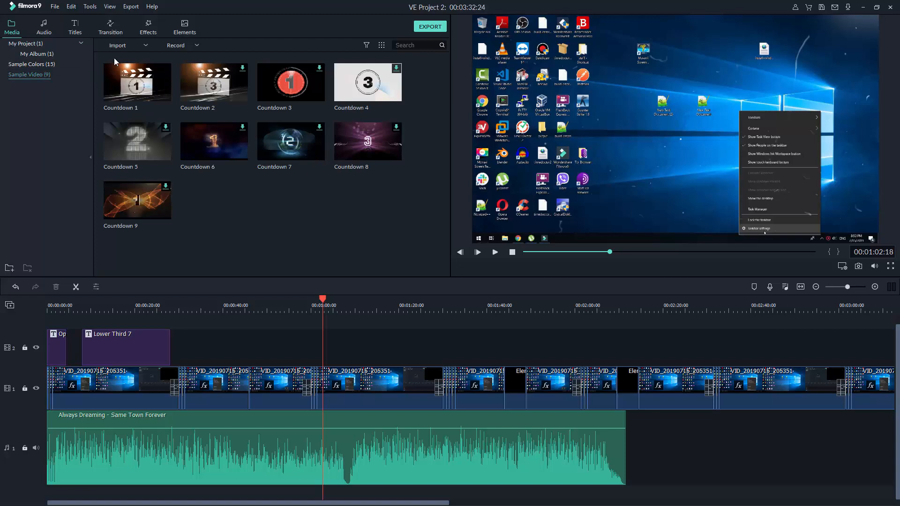
left_click(36, 67)
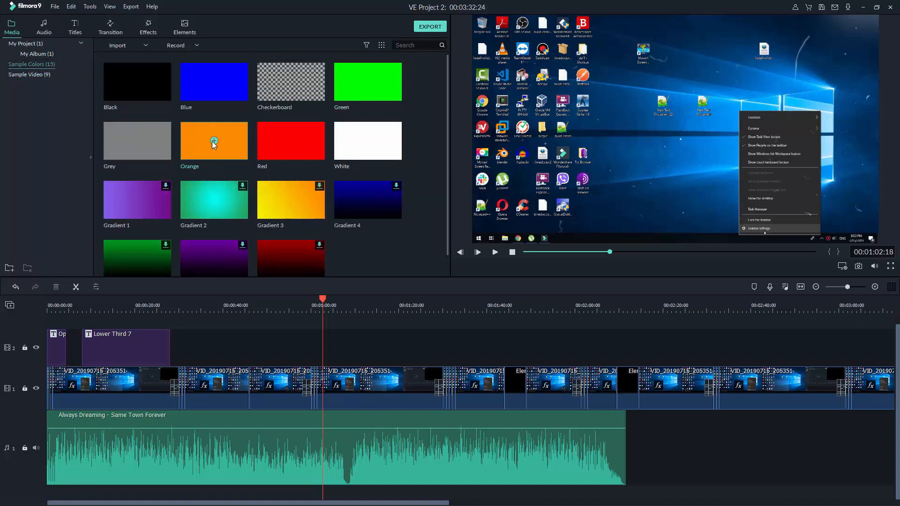
left_click(46, 34)
left_click(26, 96)
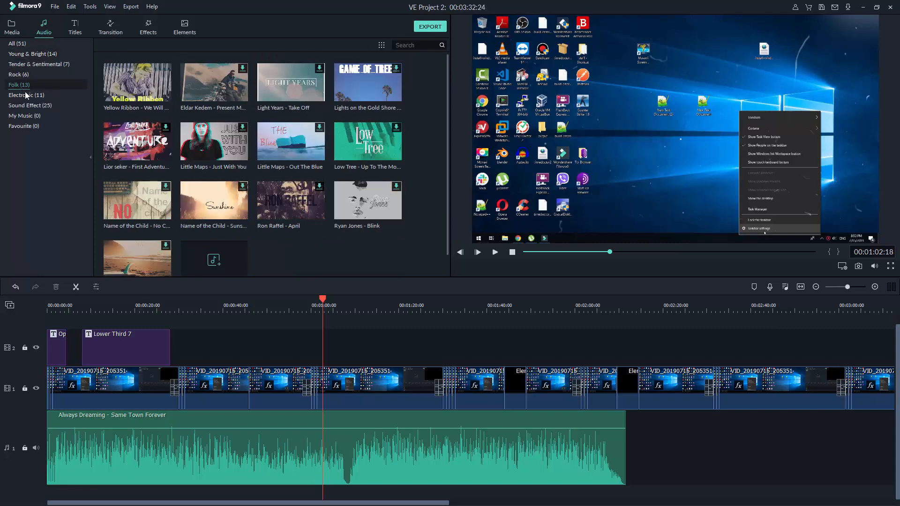
left_click(25, 106)
Recheck Sample Colors and Sample Video, then show the Tender & Sentimental music tracks
left_click(12, 27)
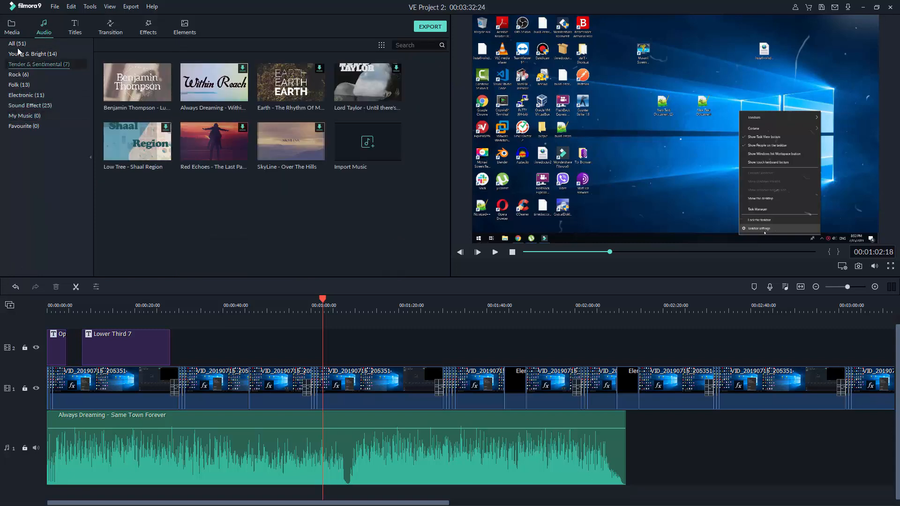
left_click(29, 64)
left_click(29, 74)
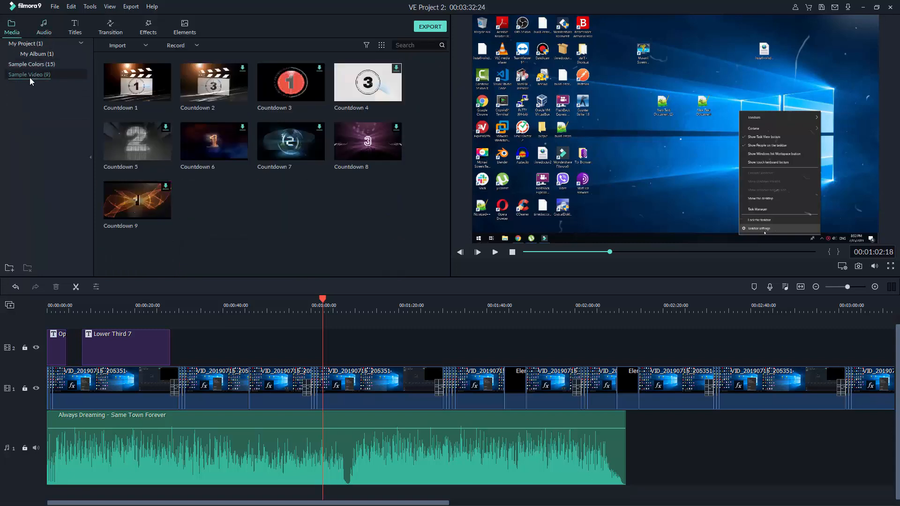
left_click(44, 27)
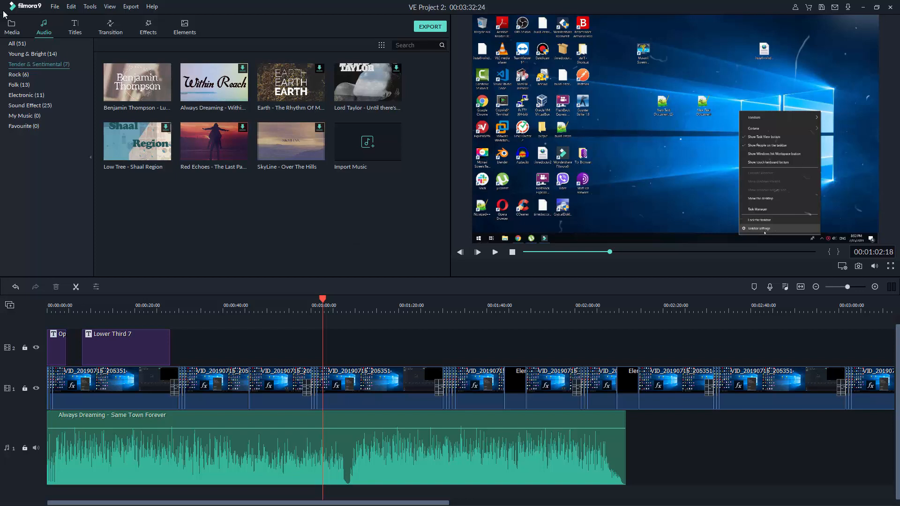
left_click(54, 7)
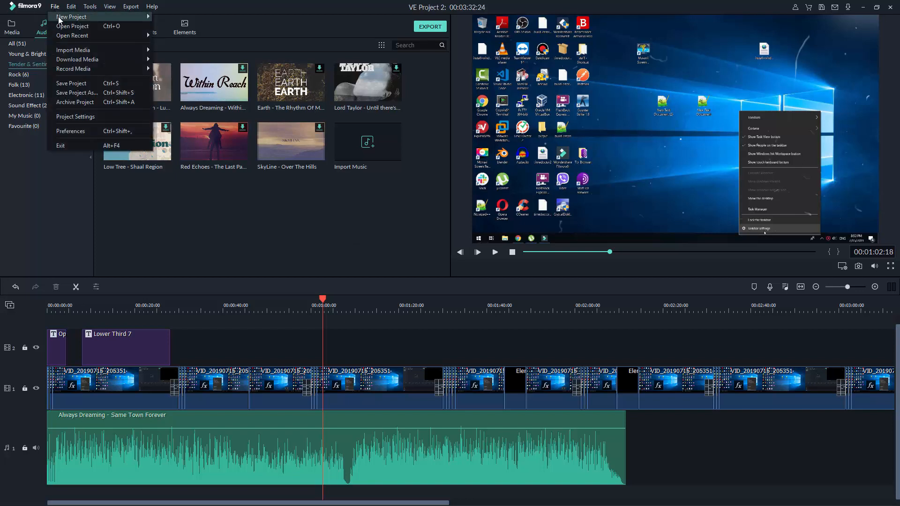
Create a new 16:9 (Widescreen) project, choosing No to saving the current one
mouse_move(60, 19)
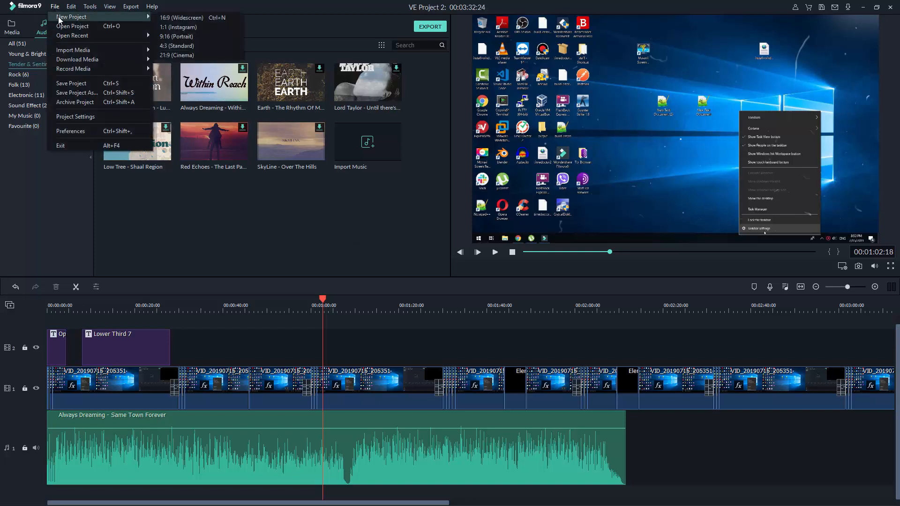
left_click(199, 20)
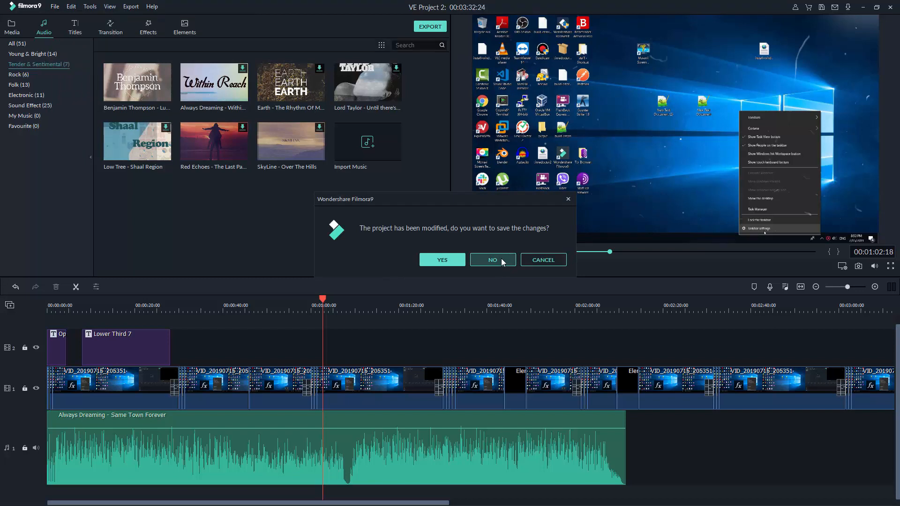
left_click(493, 260)
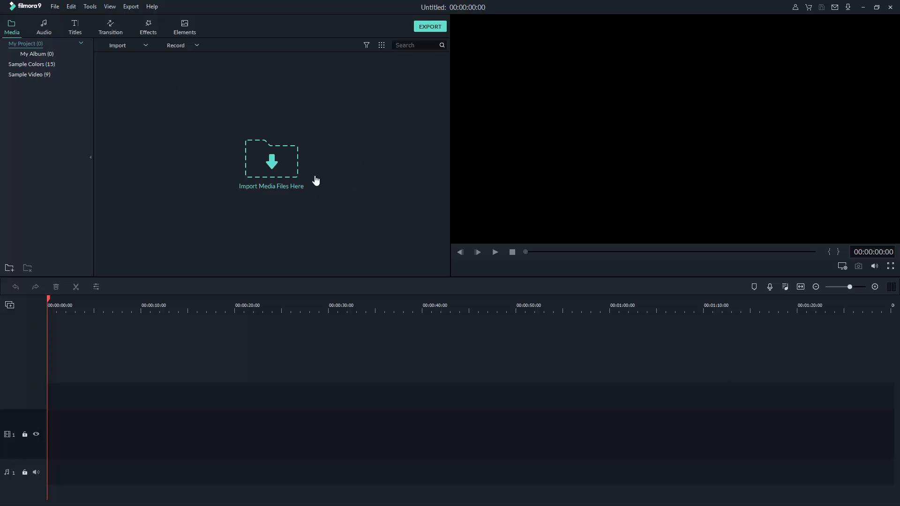
left_click(276, 167)
left_click(54, 214)
scroll(159, 157, "down", 3)
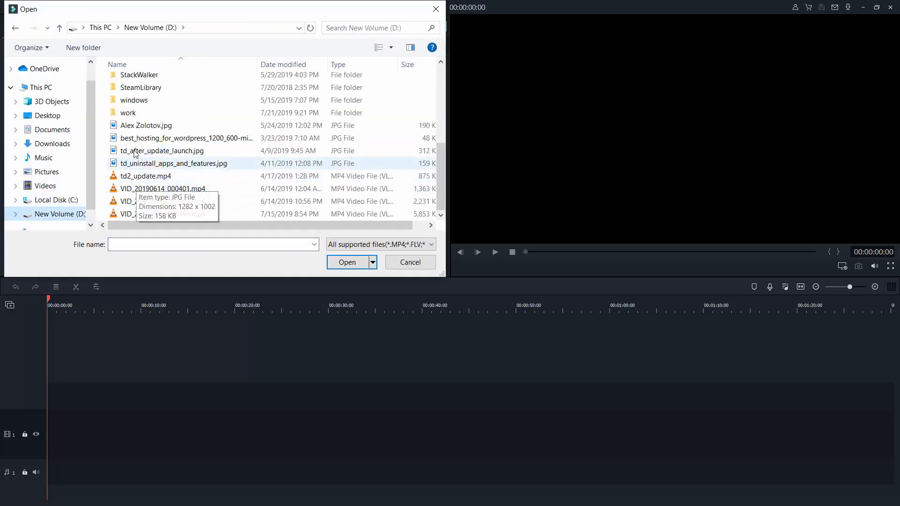
double_click(134, 108)
scroll(243, 99, "down", 2)
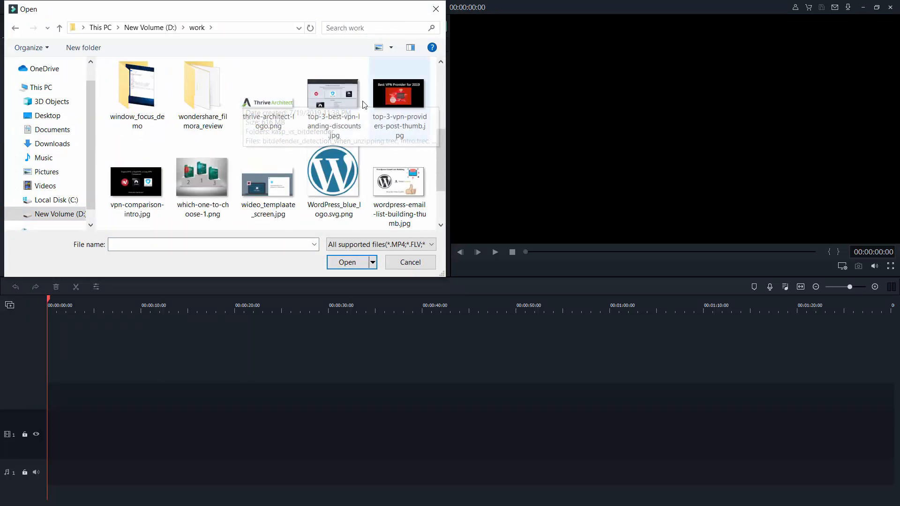
scroll(345, 108, "up", 3)
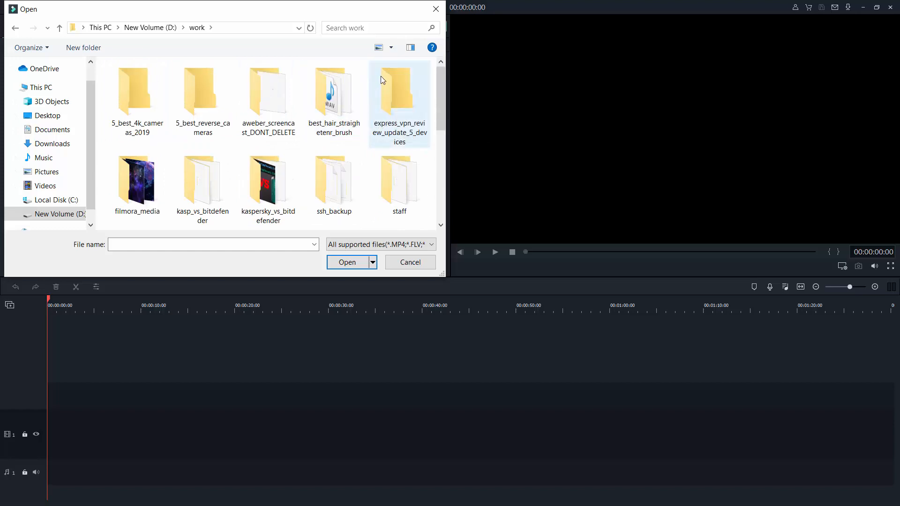
scroll(380, 76, "down", 2)
double_click(128, 106)
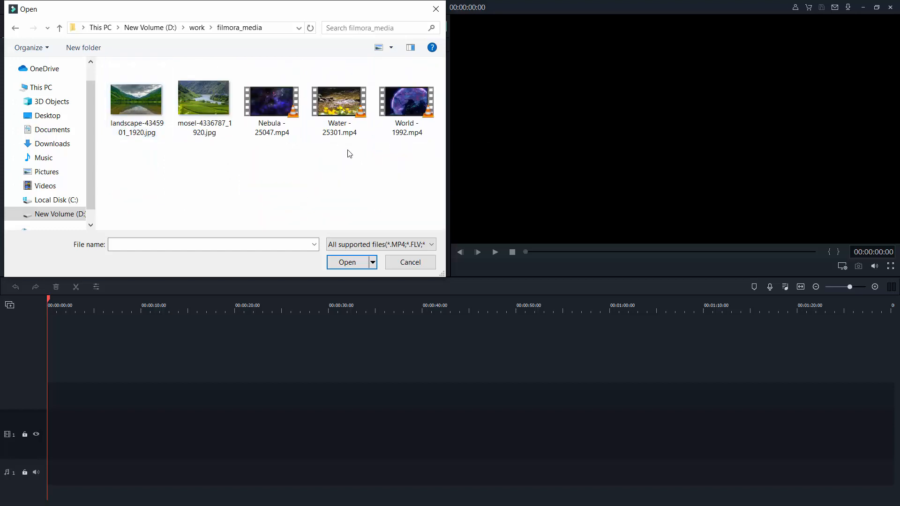
left_click_drag(412, 162, 134, 54)
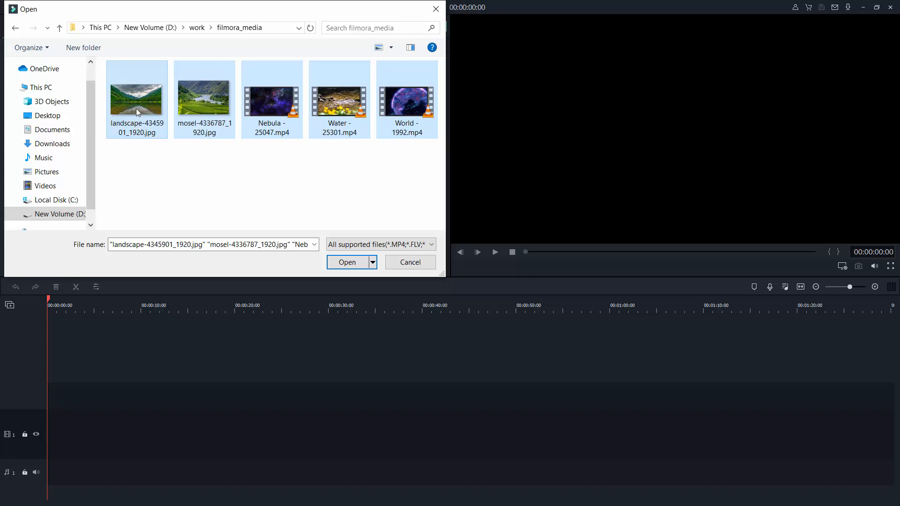
left_click(346, 263)
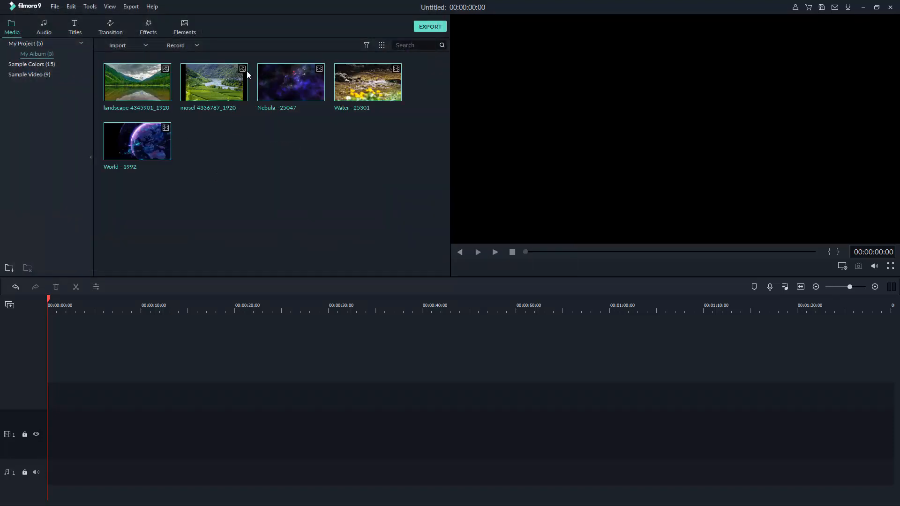
Add the Water - 25301 clip to the timeline and scrub back to the start
mouse_move(168, 128)
mouse_move(398, 74)
left_click(368, 83)
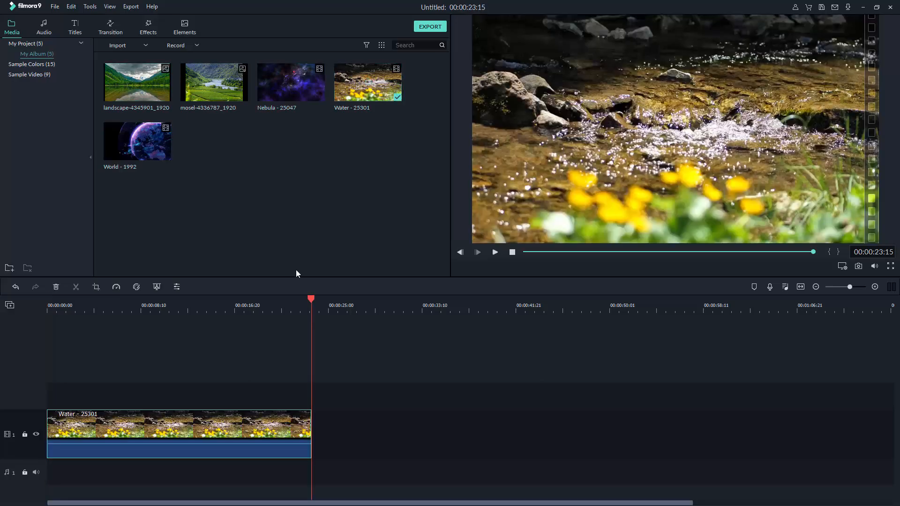
left_click_drag(311, 299, 6, 319)
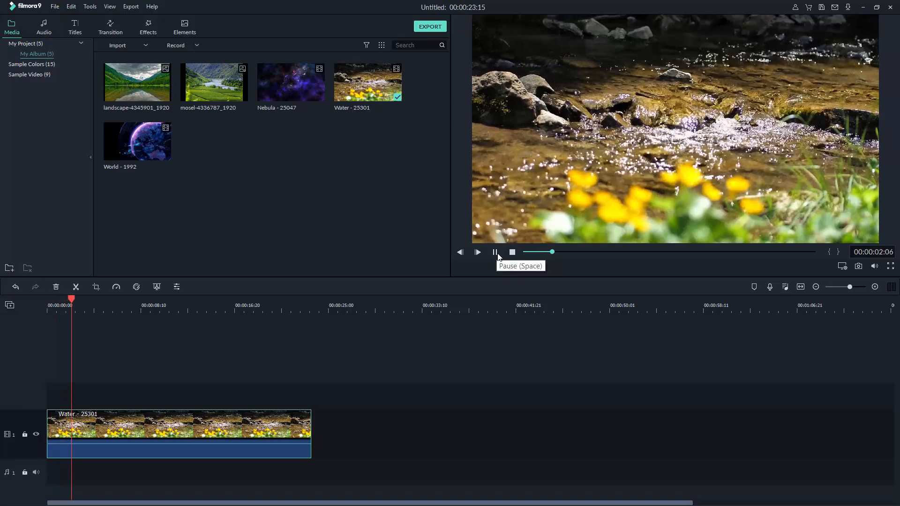
left_click(513, 253)
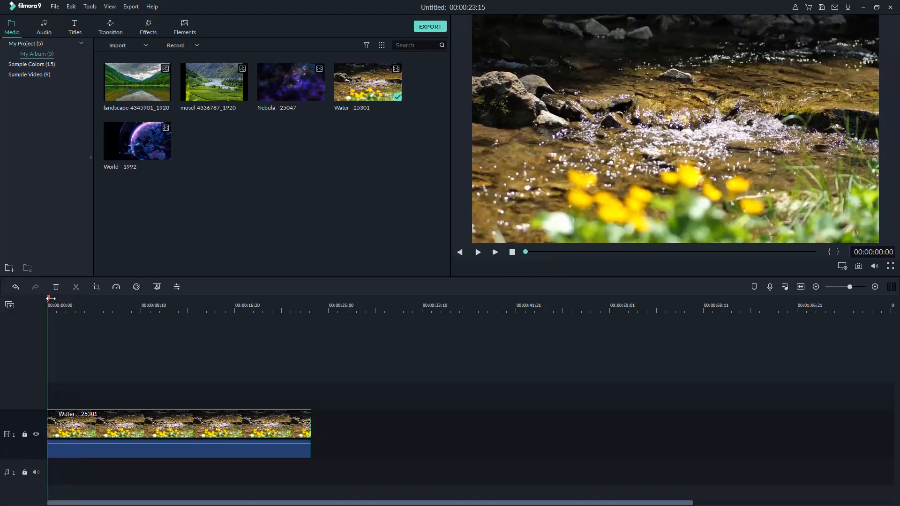
Zoom the timeline and scrub around the end of the Water clip
scroll(56, 305, "up", 3)
left_click_drag(85, 306, 64, 310)
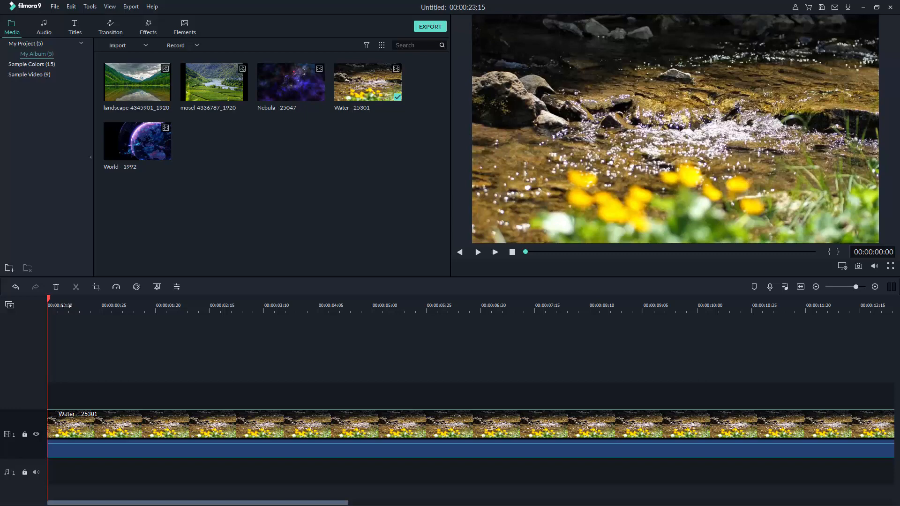
mouse_move(66, 306)
left_mouse_down()
mouse_move(144, 309)
mouse_move(53, 313)
left_mouse_up()
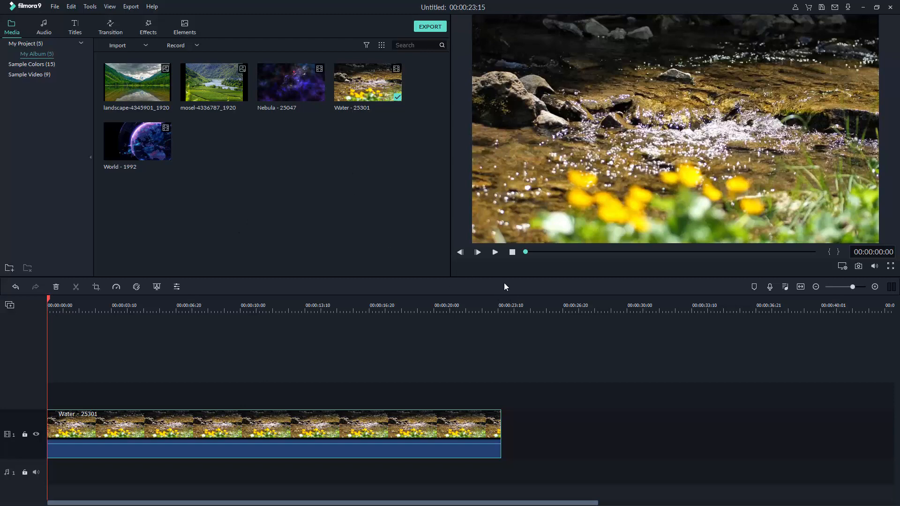
left_click(494, 310)
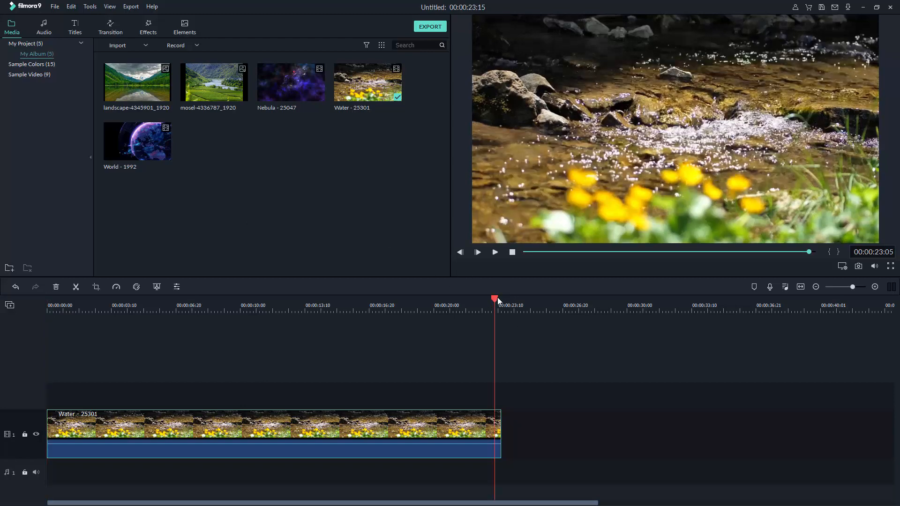
mouse_move(497, 297)
left_mouse_down()
mouse_move(503, 303)
mouse_move(482, 305)
mouse_move(501, 305)
left_mouse_up()
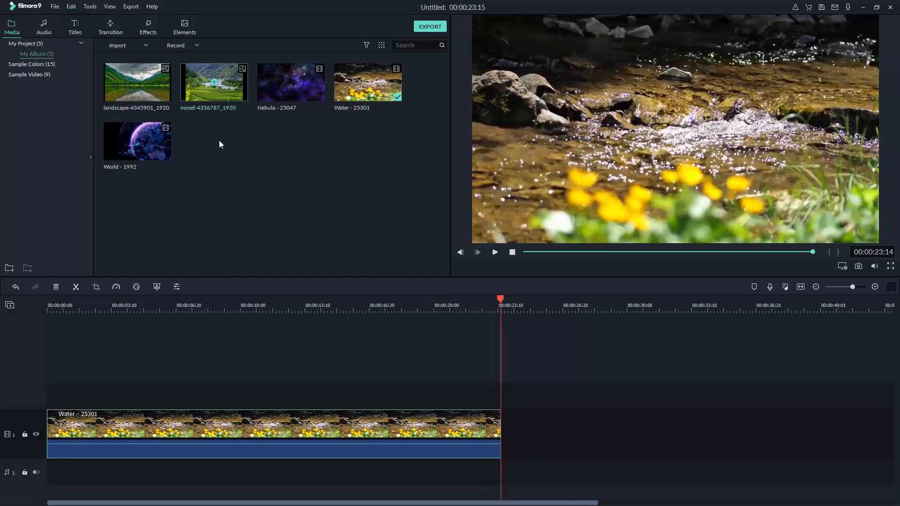
Append the landscape clip after Water and extend it to end at 00:00:32:08
left_click(138, 83)
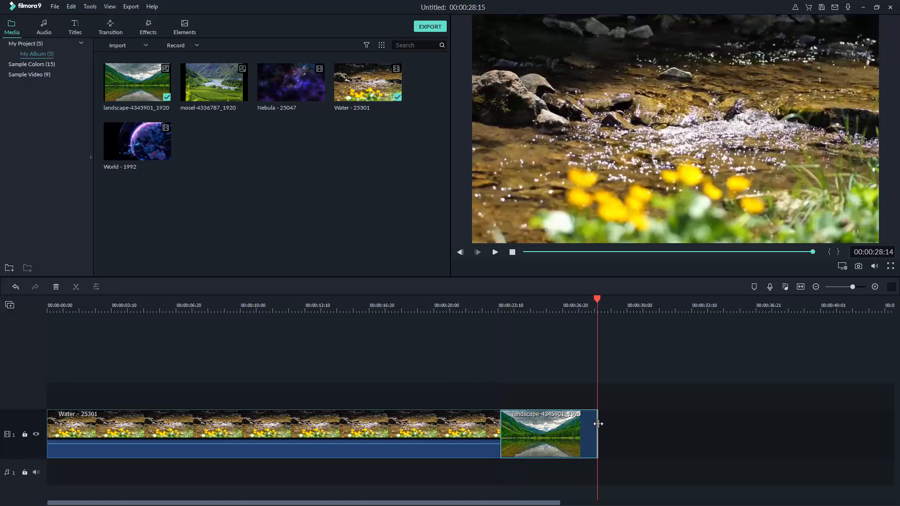
left_click_drag(598, 423, 614, 423)
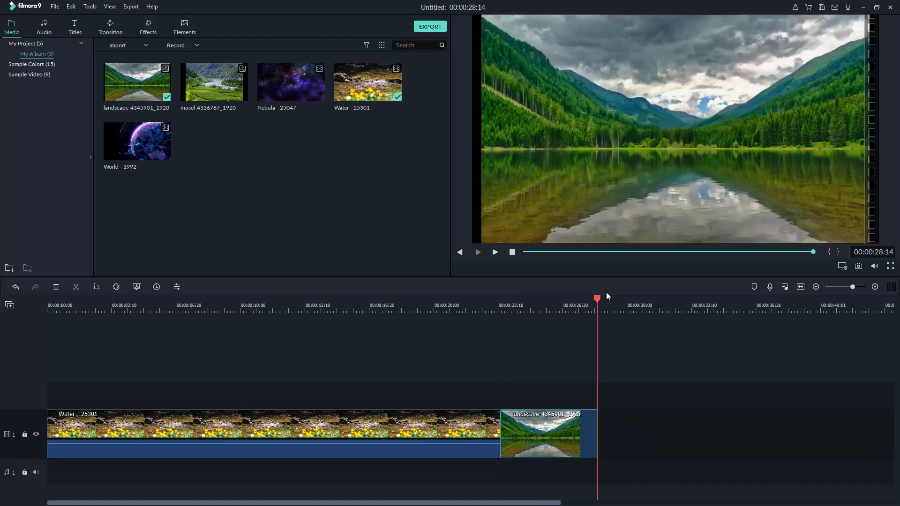
left_click_drag(597, 298, 670, 300)
left_click_drag(597, 435, 670, 434)
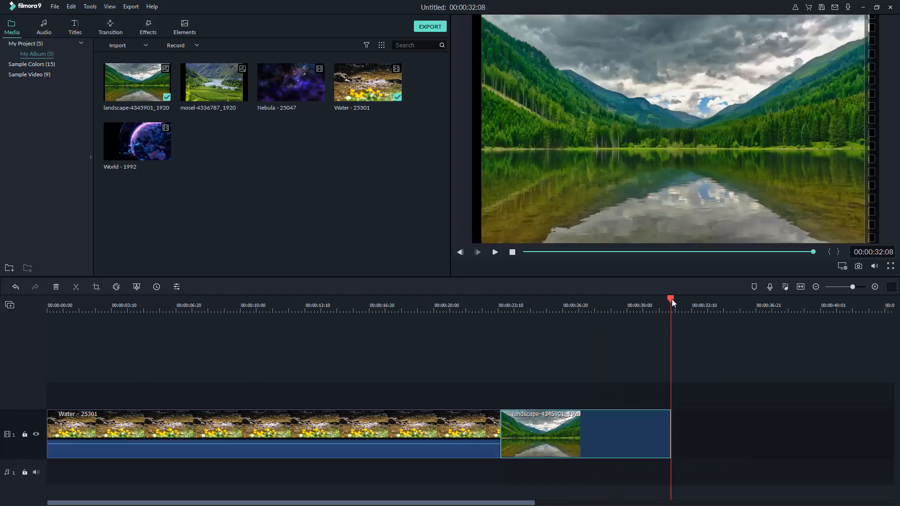
left_click(538, 209)
left_click_drag(670, 299, 542, 300)
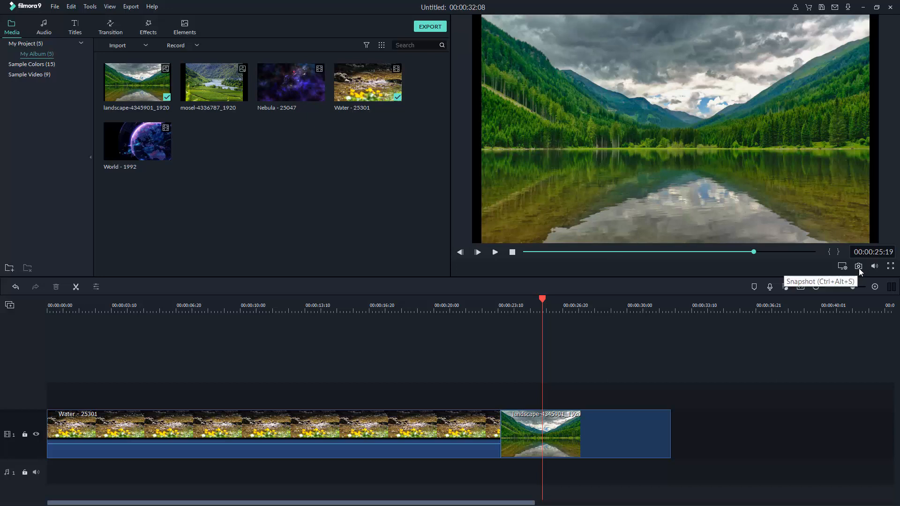
Enlarge the landscape image with the corner handles until it fills the frame
left_click(639, 142)
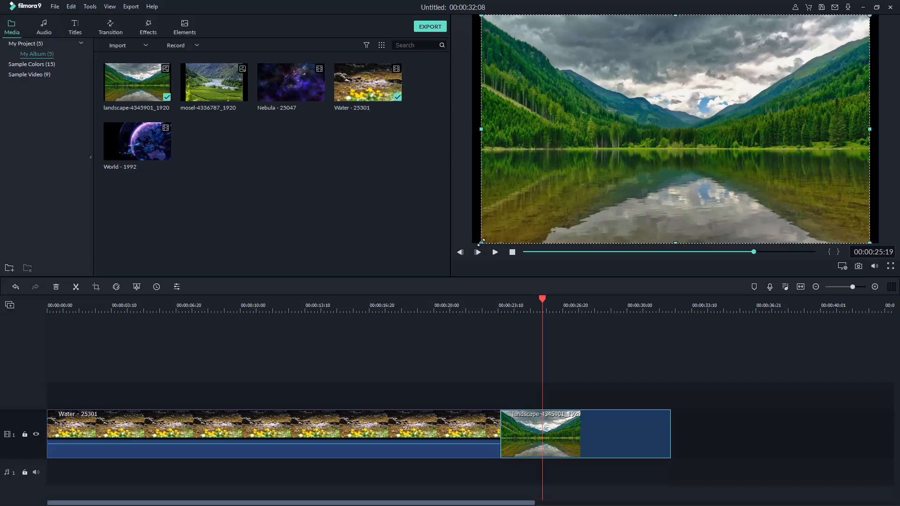
left_click_drag(479, 242, 454, 259)
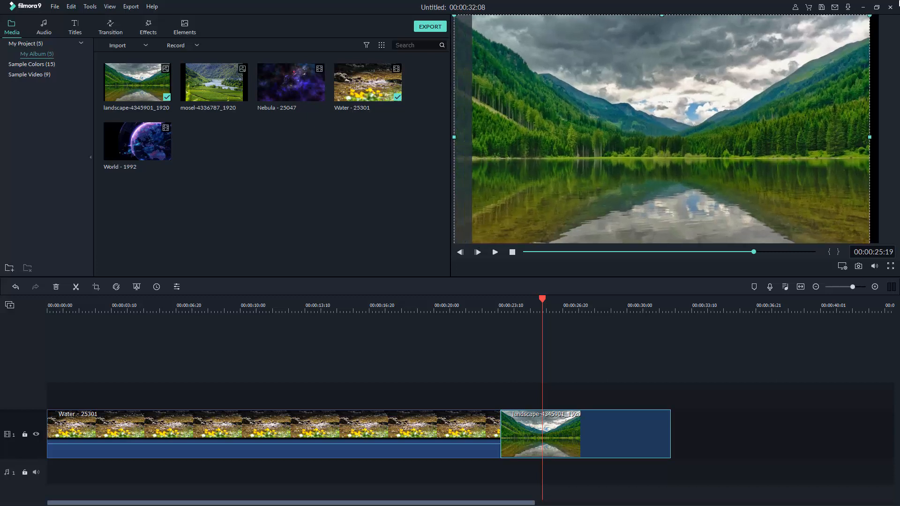
left_click_drag(871, 16, 896, 22)
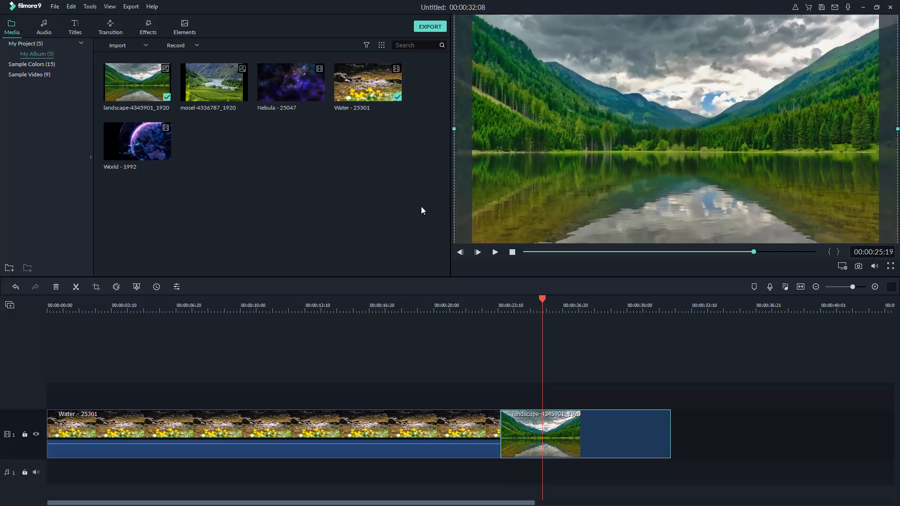
left_click(503, 387)
left_click_drag(541, 299, 670, 339)
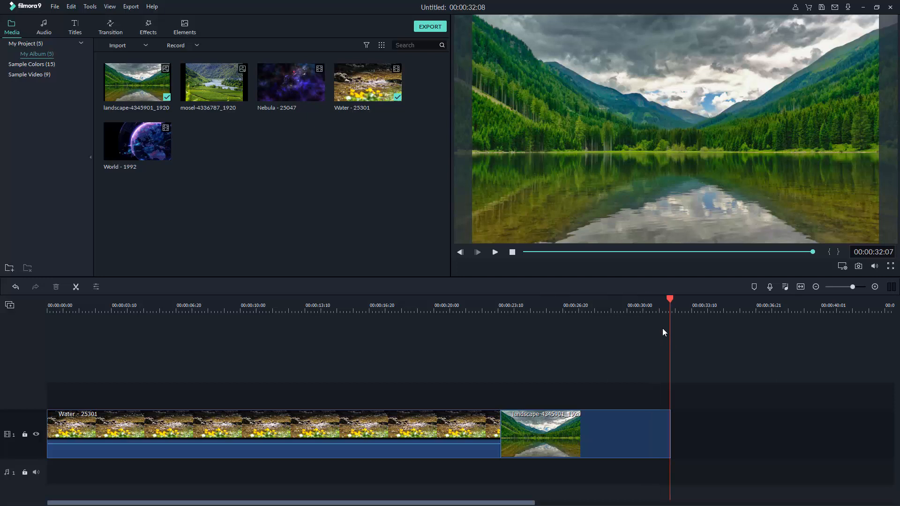
Append World - 1992 after the landscape image and scrub to its end at 00:01:02:09
left_click(138, 144)
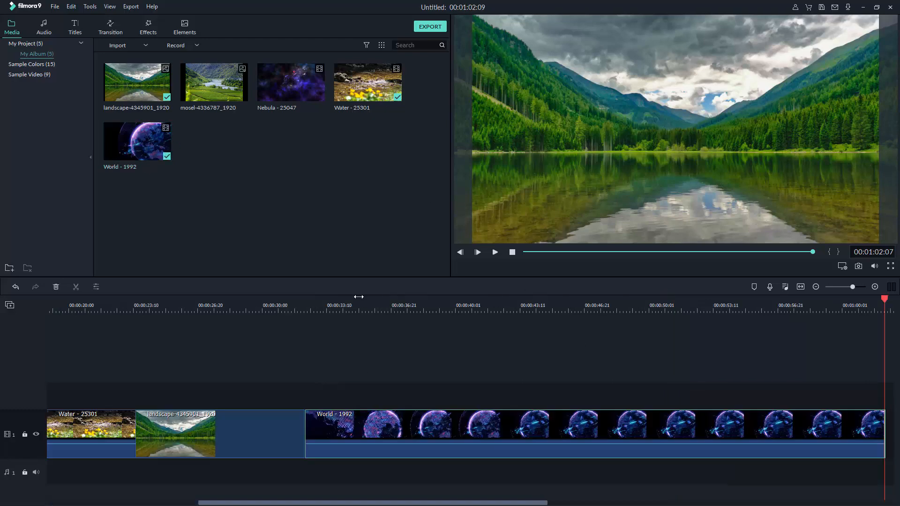
left_click(313, 302)
left_click_drag(318, 300, 347, 319)
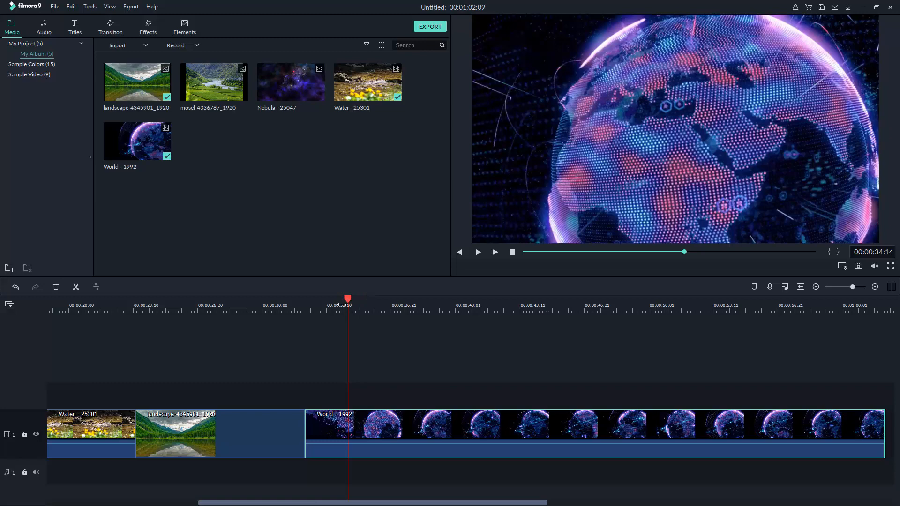
scroll(341, 305, "down", 5)
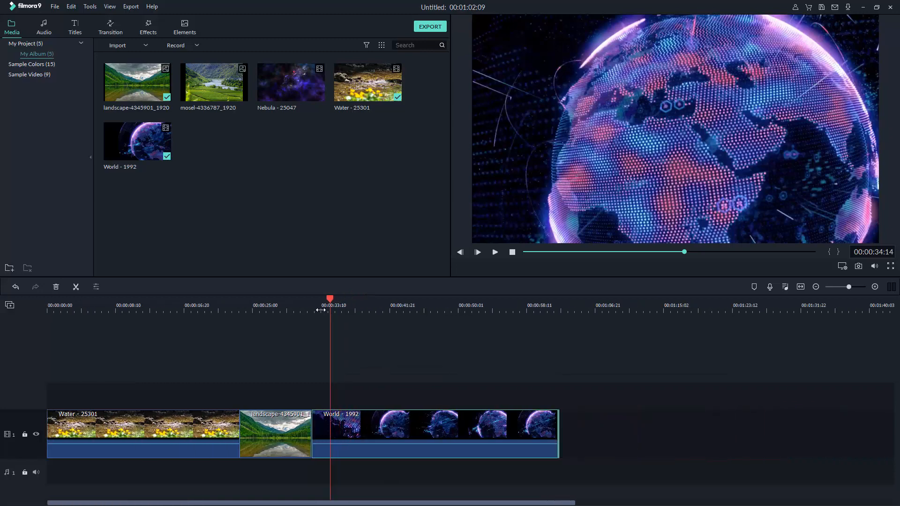
left_click_drag(330, 298, 558, 314)
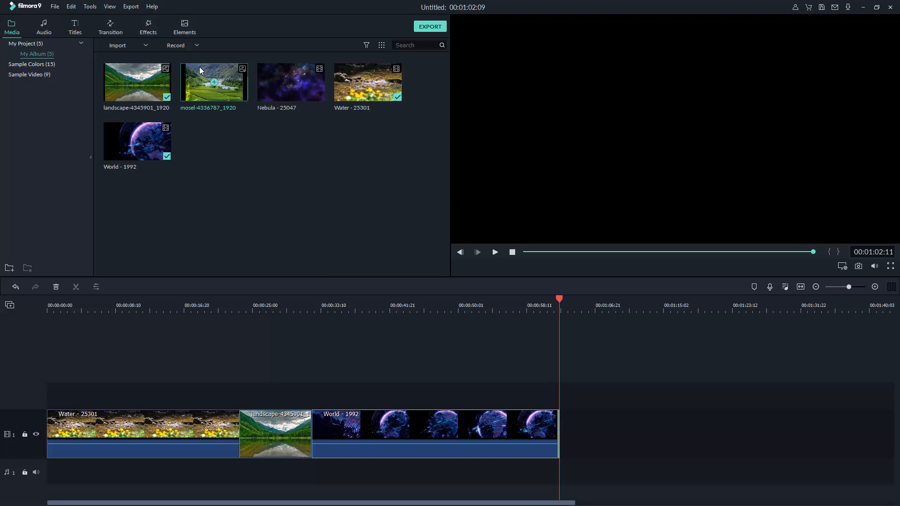
Place the mosel-4336787_1920 image after World and stretch it to fill the frame
left_click_drag(199, 70, 761, 426)
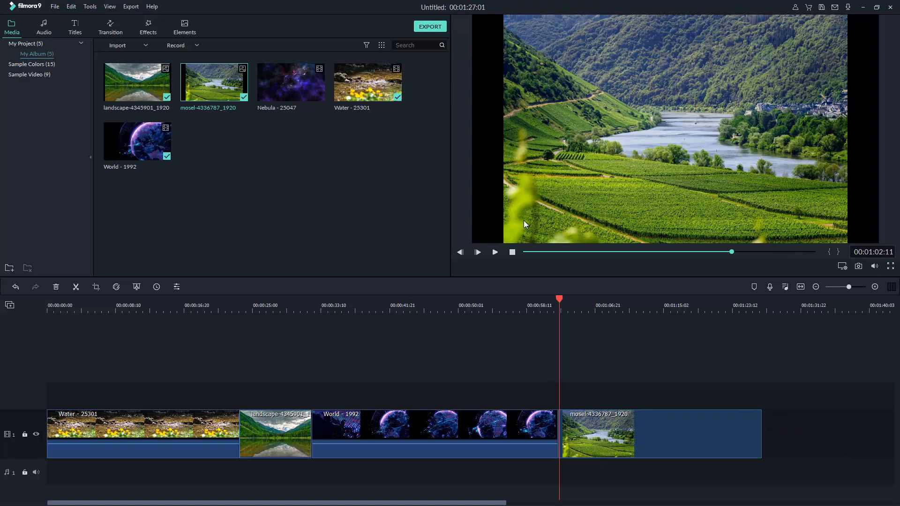
left_click(524, 220)
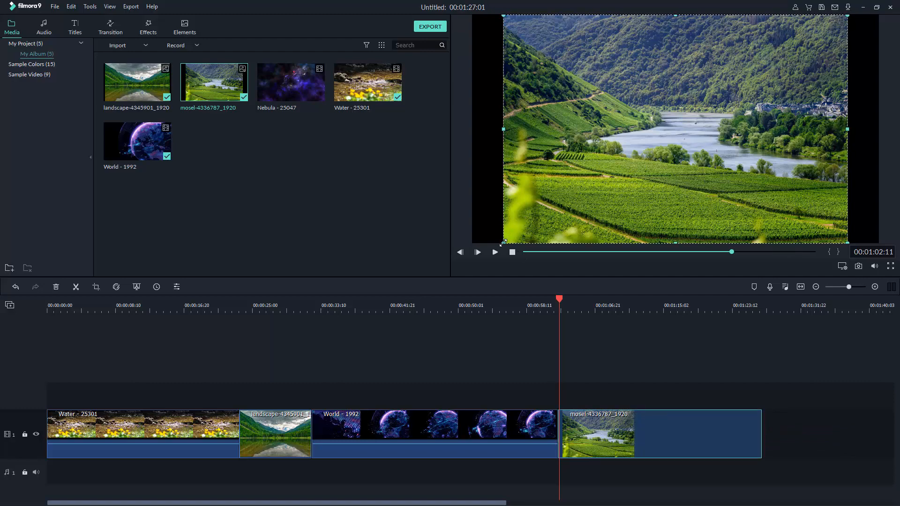
left_click_drag(502, 243, 454, 251)
left_click_drag(847, 16, 892, 21)
left_click(636, 325)
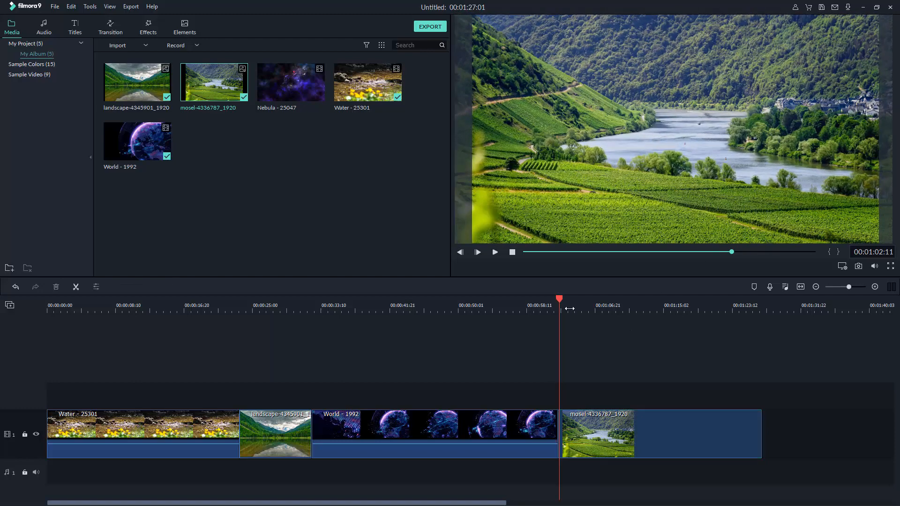
left_click_drag(558, 299, 783, 338)
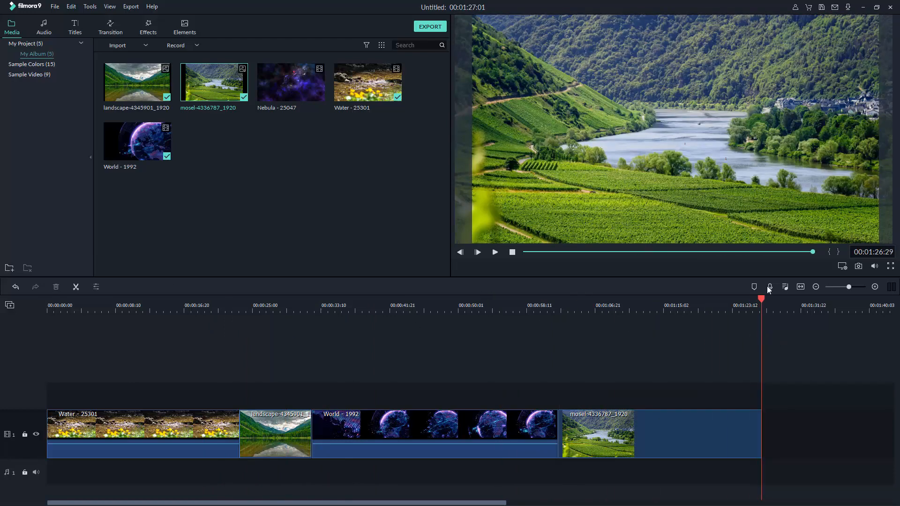
Append the Nebula - 25047 clip at the end, bringing the project to 00:01:57:03
left_click_drag(756, 301, 468, 311)
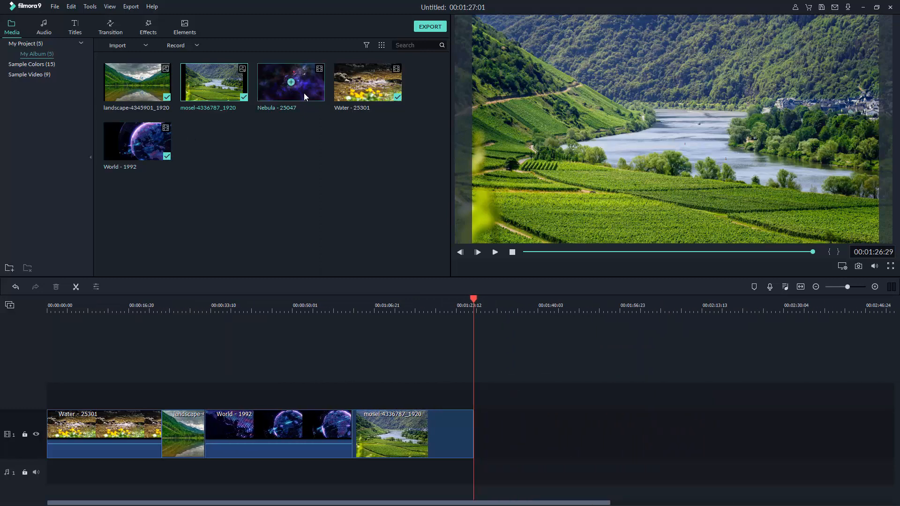
mouse_move(291, 83)
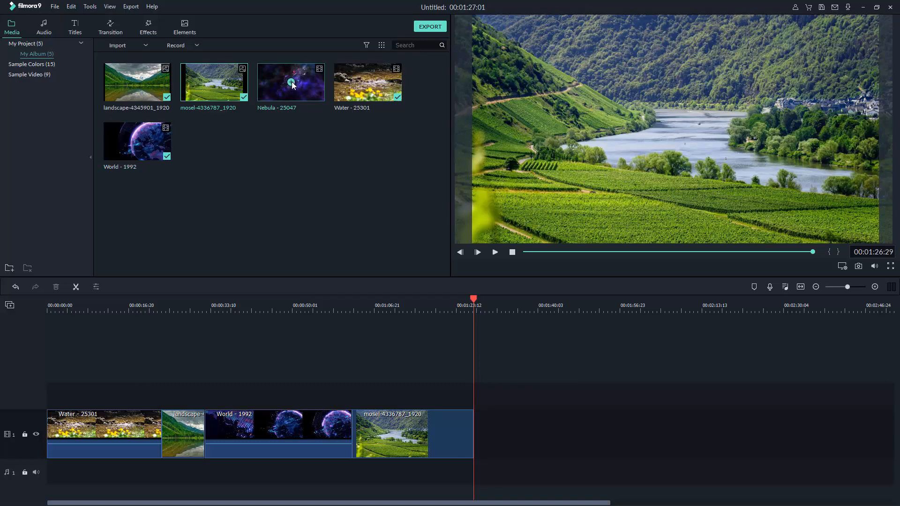
left_click(291, 82)
left_click_drag(622, 305, 365, 348)
left_click_drag(364, 300, 404, 378)
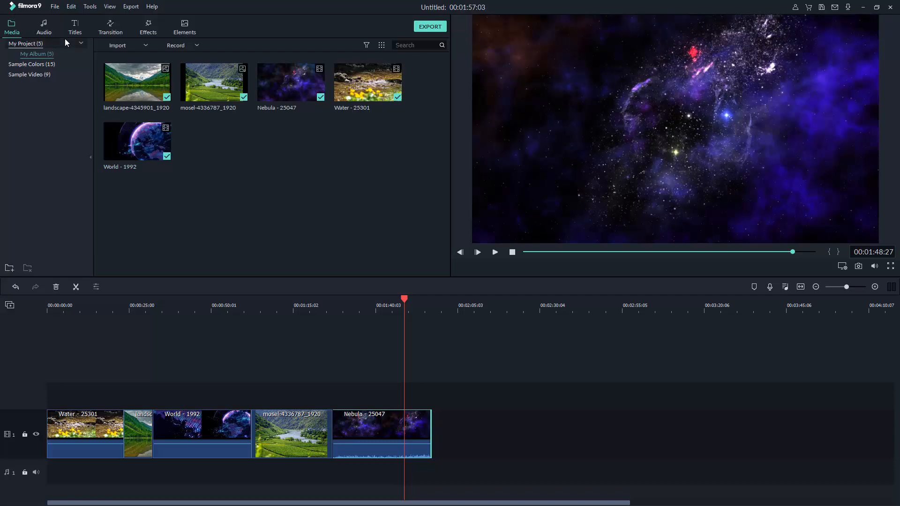
Use File > Save Project to save the untitled project with the file name 'test project'
left_click(54, 7)
left_click(92, 81)
type("test project")
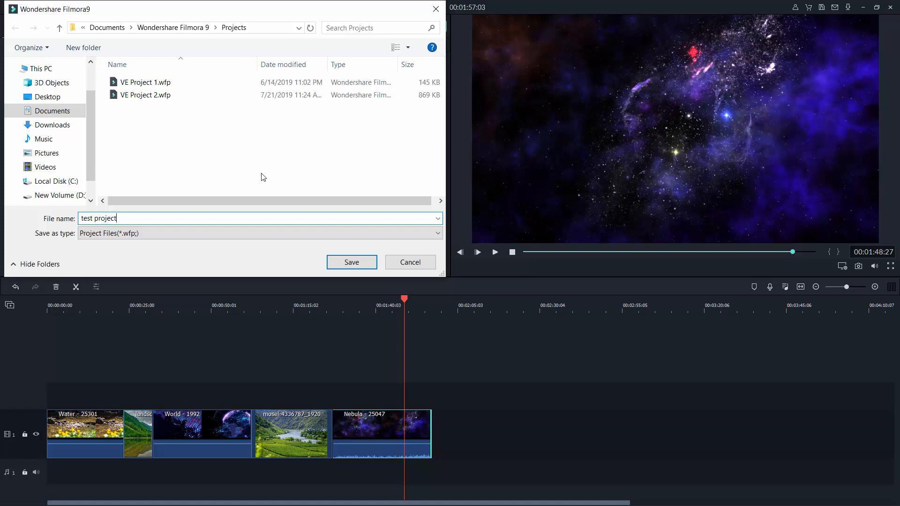
key("Return")
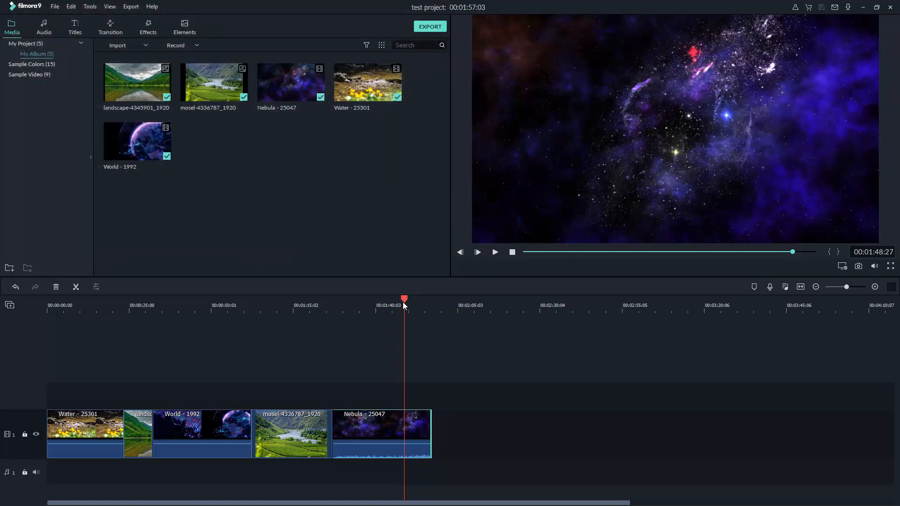
Play the timeline through the Water clip, stop back at the start, and zoom the timeline in
left_click_drag(403, 302, 93, 325)
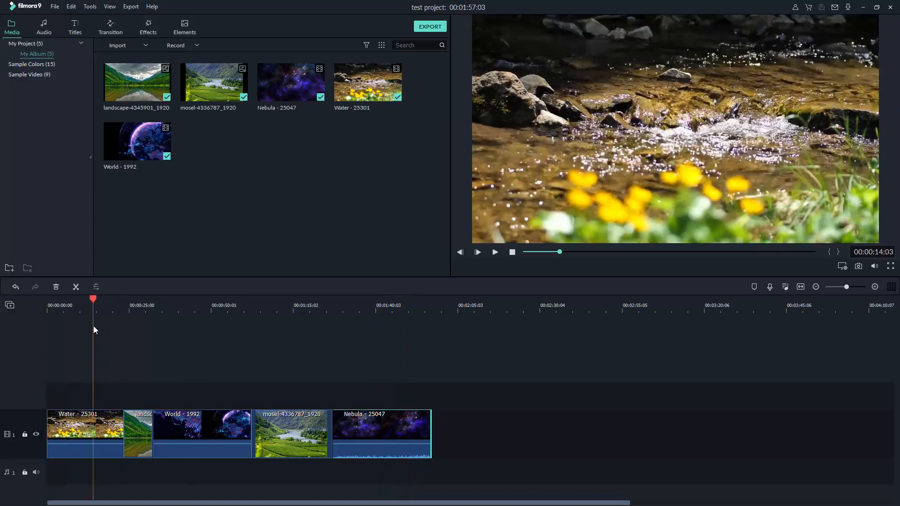
key("space")
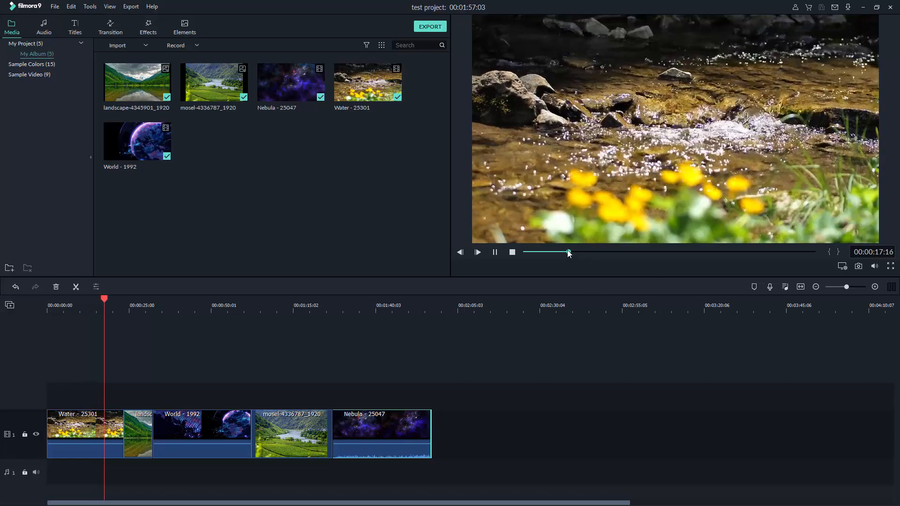
mouse_move(567, 249)
left_mouse_down()
mouse_move(580, 256)
mouse_move(716, 252)
mouse_move(559, 265)
left_mouse_up()
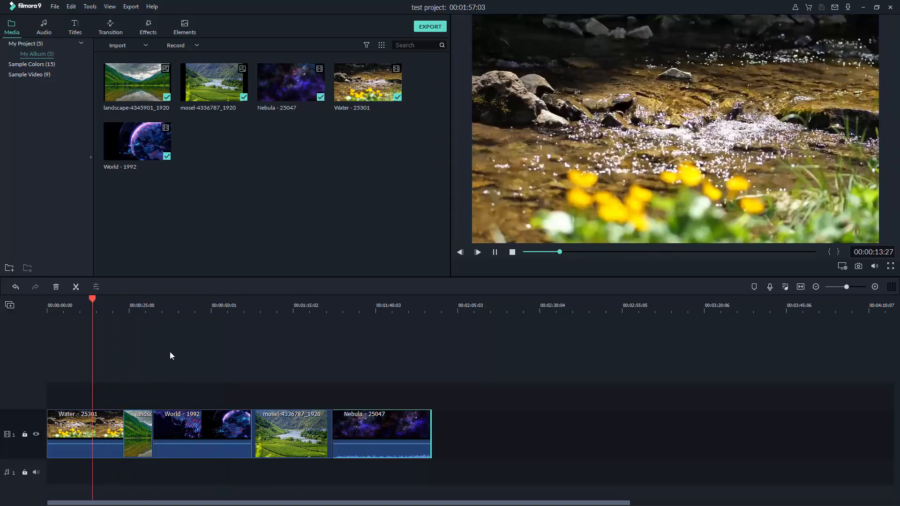
left_click(512, 253)
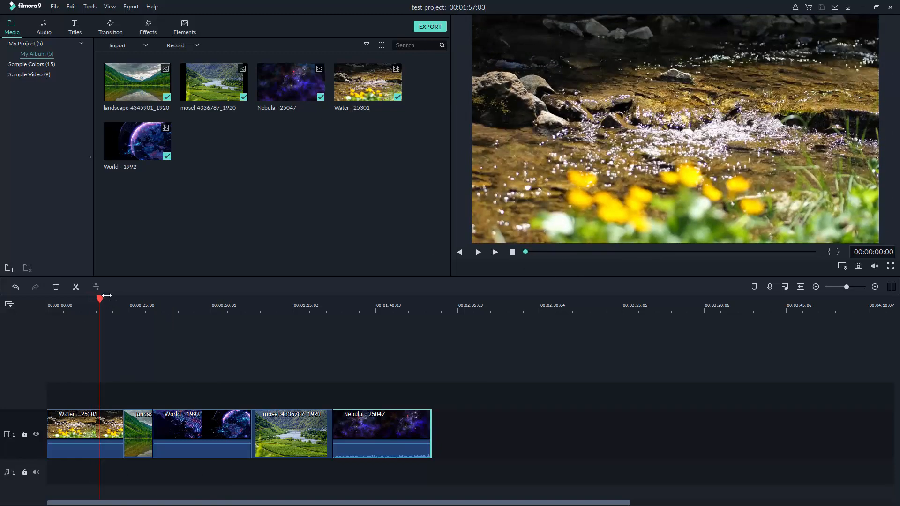
left_click_drag(107, 295, 121, 299)
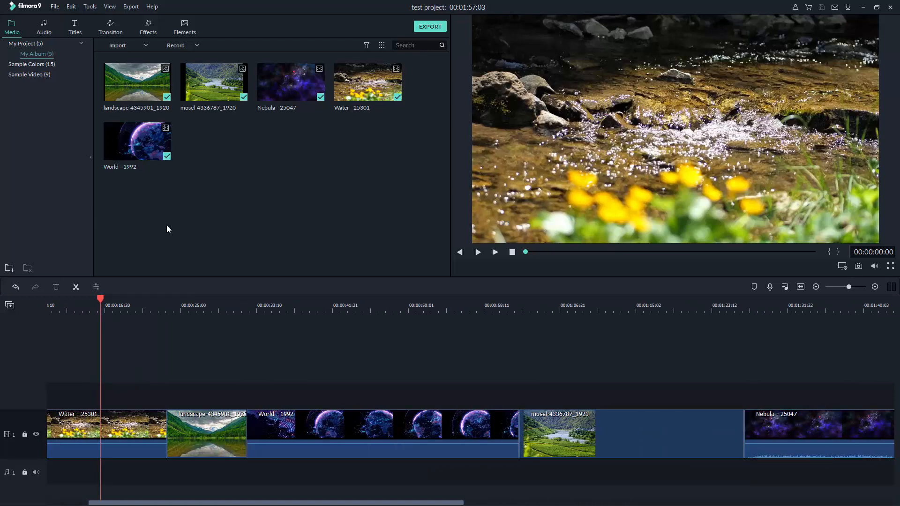
Show the Transition library, browse Basic and All, then search 'fa' to list Fade and Fade Grayscale
left_click(112, 28)
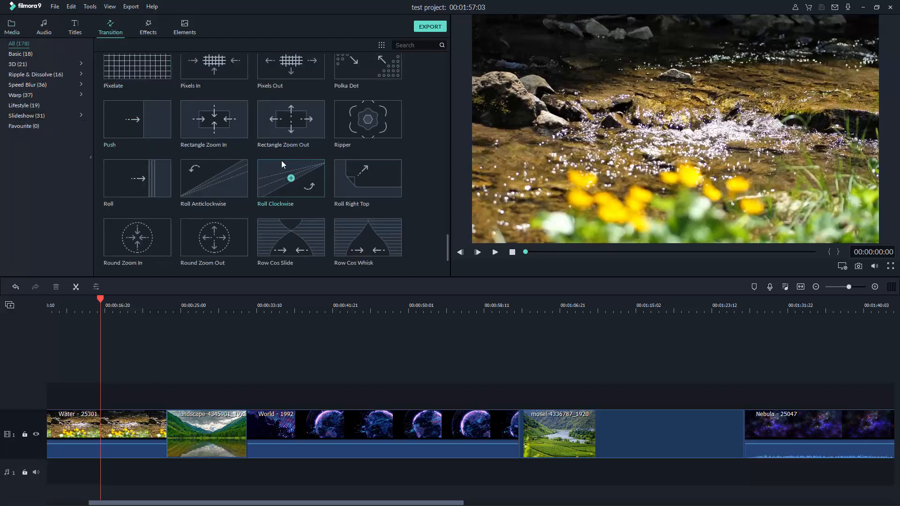
scroll(278, 155, "up", 15)
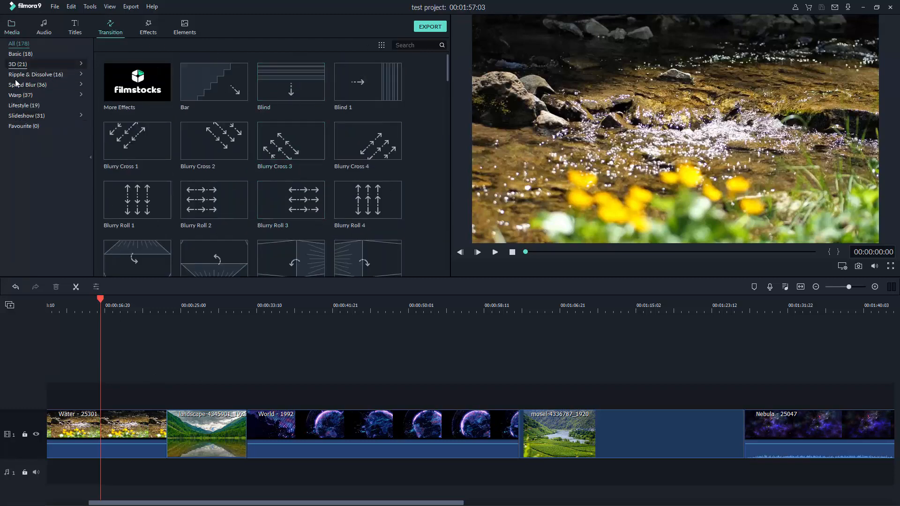
left_click(23, 55)
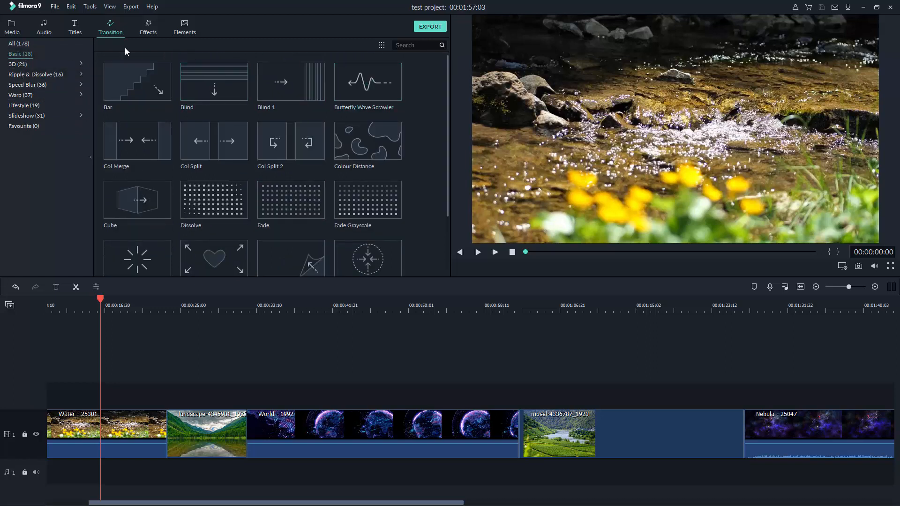
left_click(19, 43)
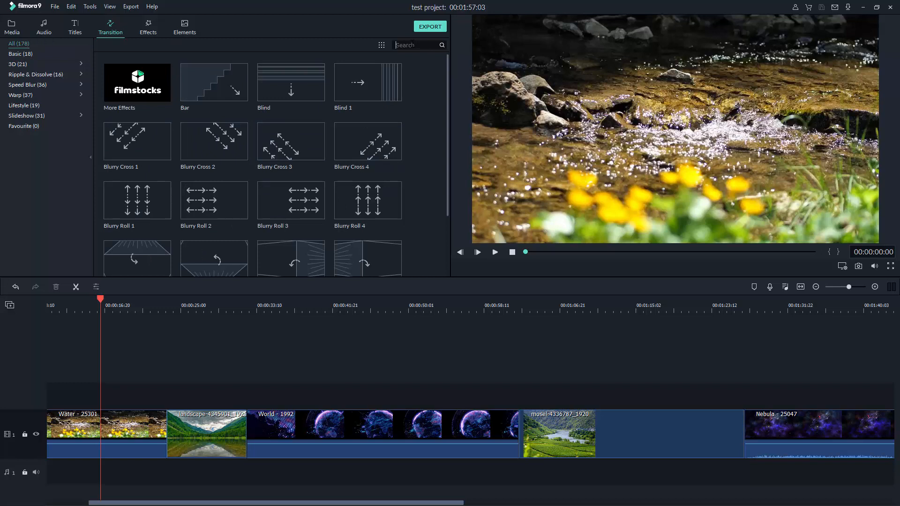
type("fa")
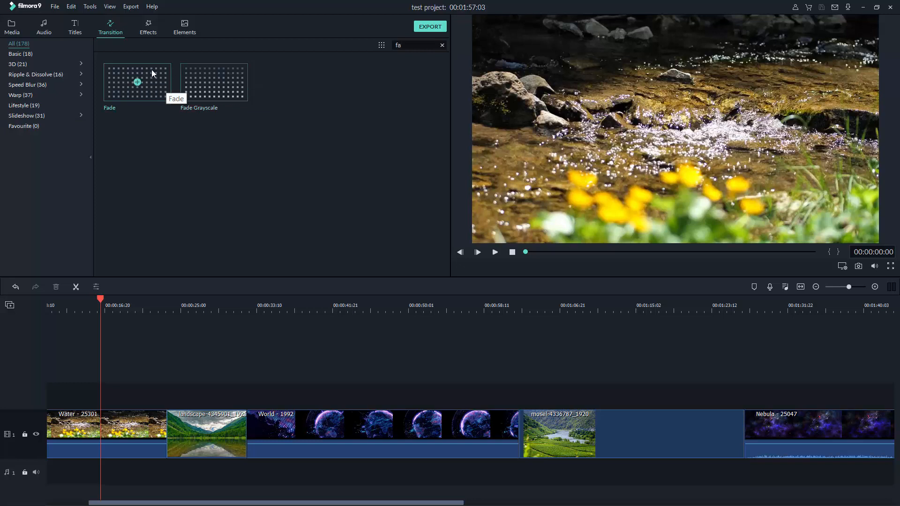
Place a Fade transition on the Water/landscape cut, undoing and re-dropping it once
left_click_drag(151, 70, 164, 431)
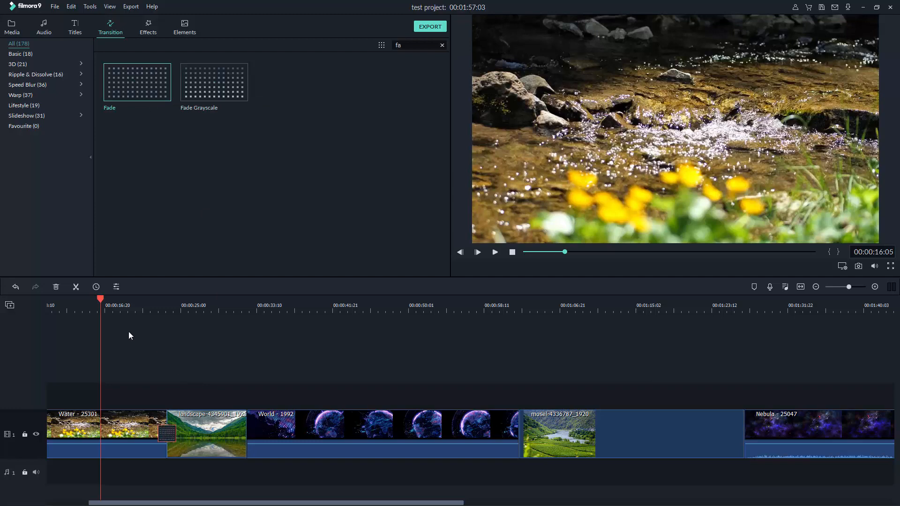
left_click_drag(105, 304, 154, 305)
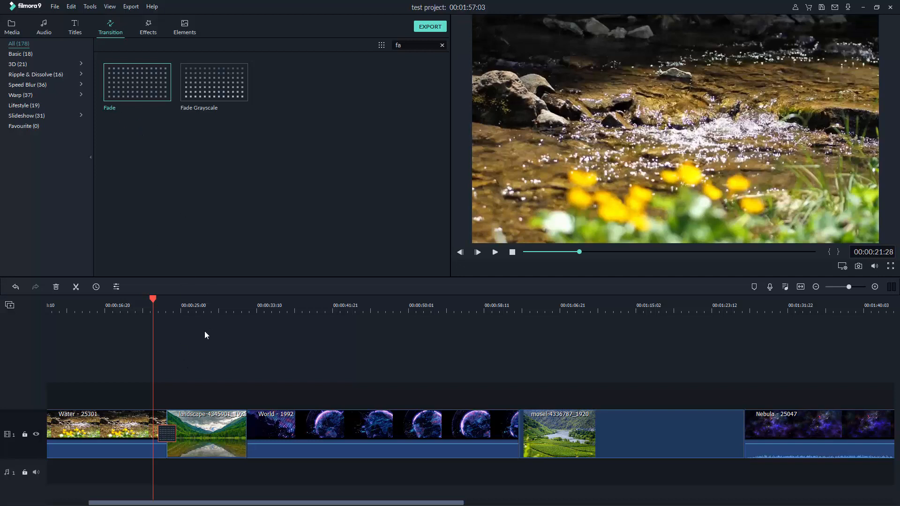
key("ctrl+z")
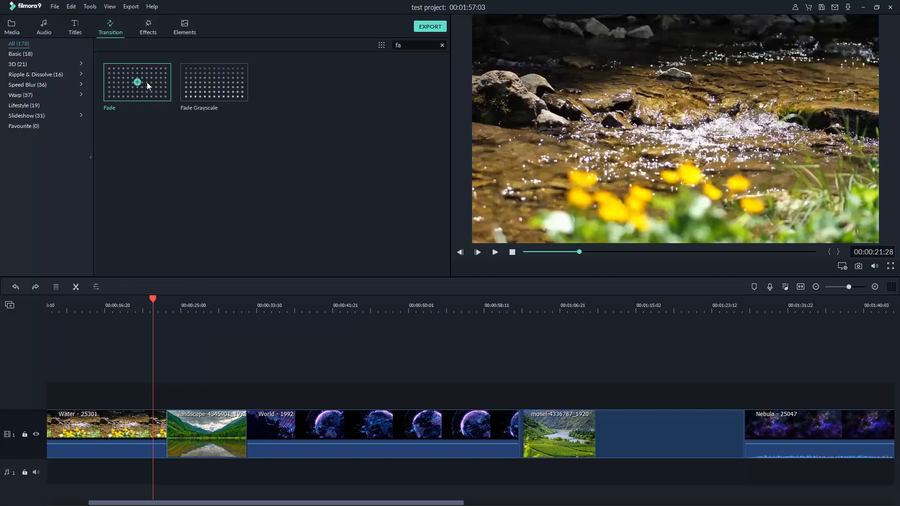
left_click_drag(154, 74, 166, 449)
left_click_drag(226, 432, 165, 432)
Play back the Fade transition from just before the cut, replay it, then stop
left_click(156, 300)
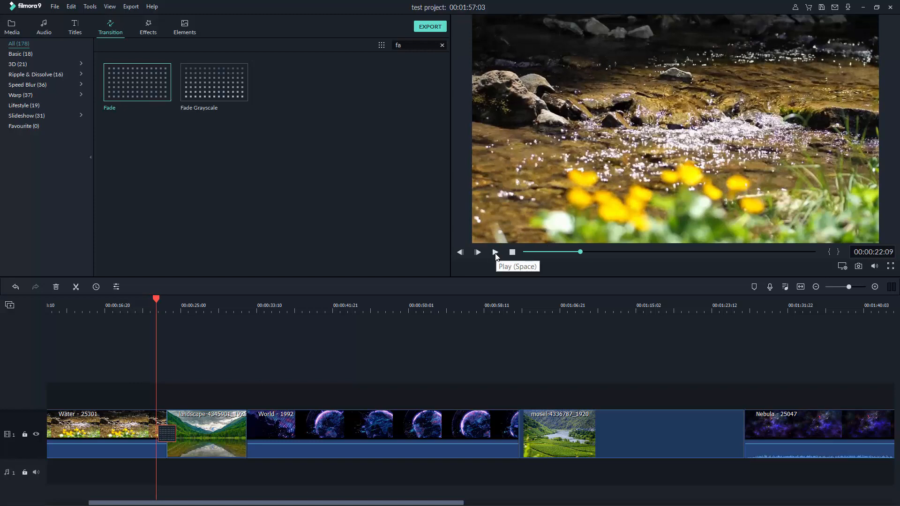
left_click(478, 252)
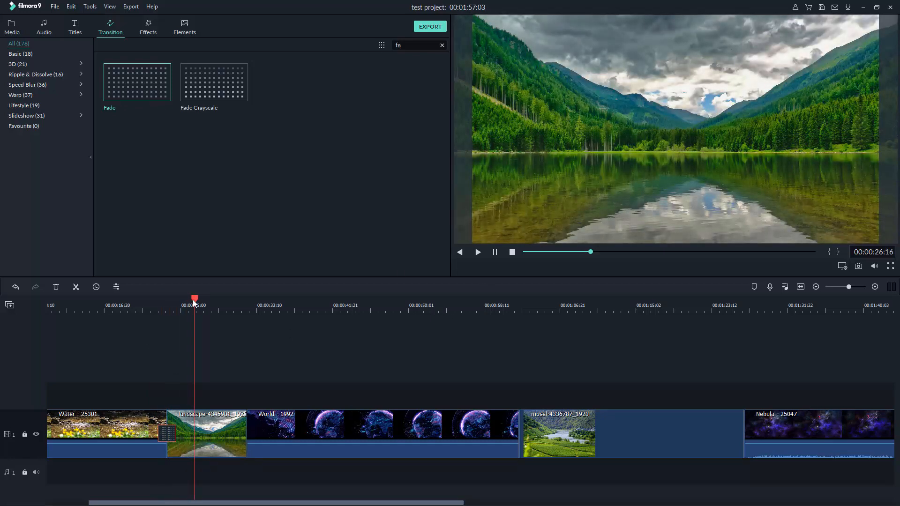
left_click(156, 309)
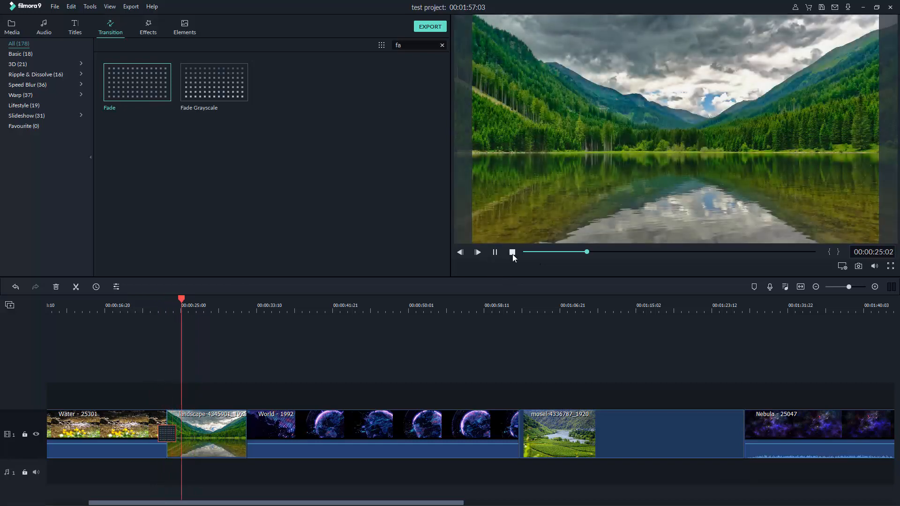
left_click(512, 253)
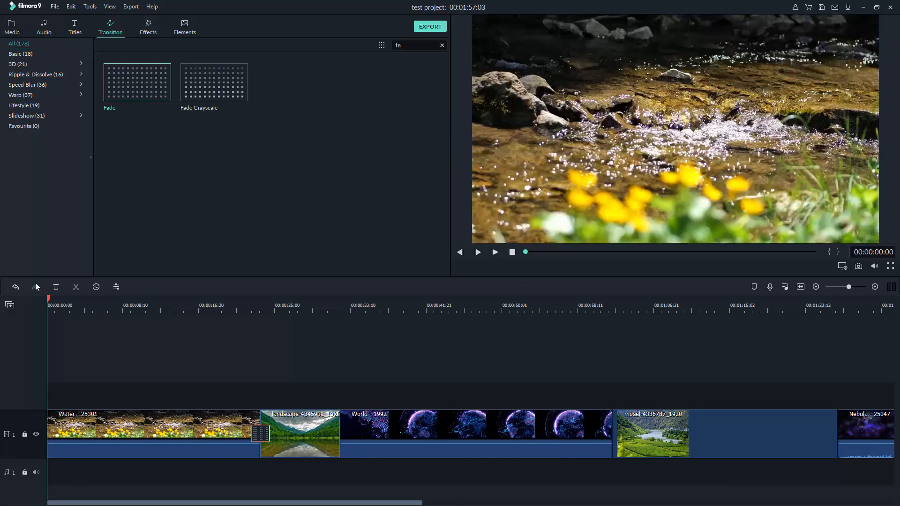
Move the playhead into the landscape clip and list the Basic transitions with the search cleared
left_click_drag(47, 300, 330, 313)
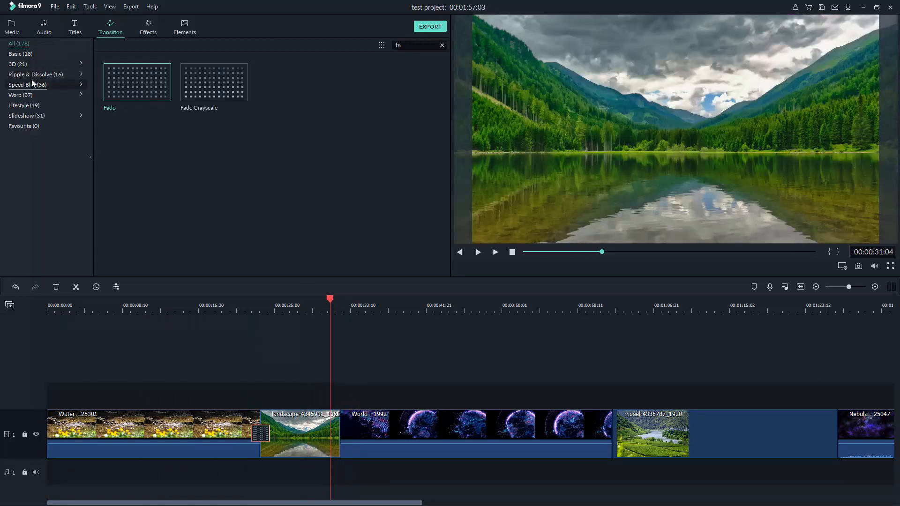
left_click(23, 53)
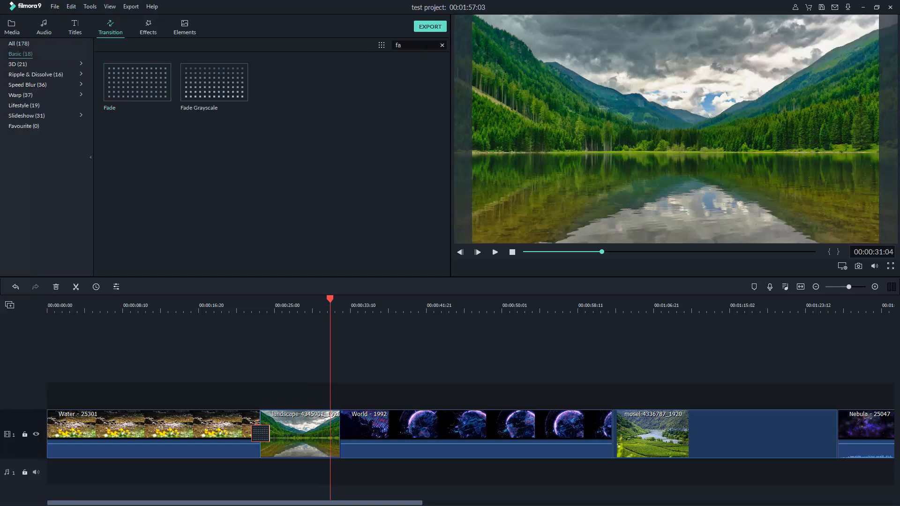
left_click(442, 45)
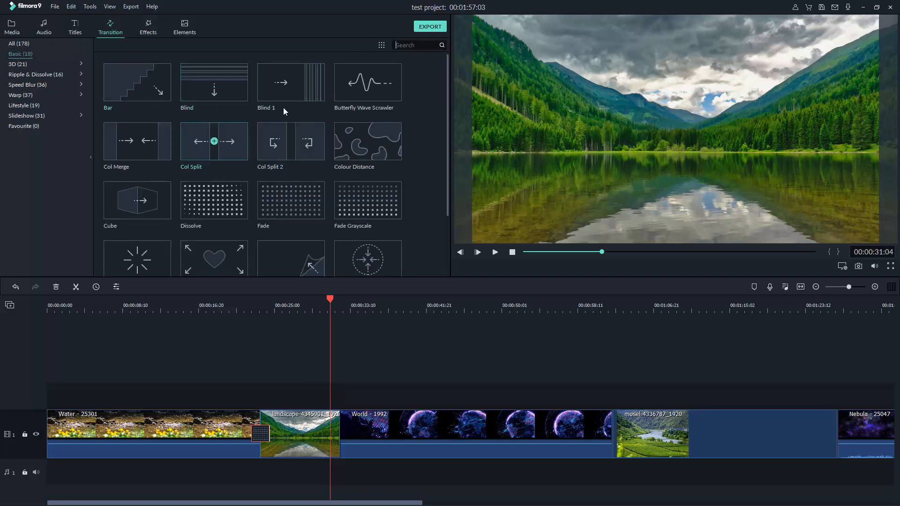
scroll(244, 140, "down", 2)
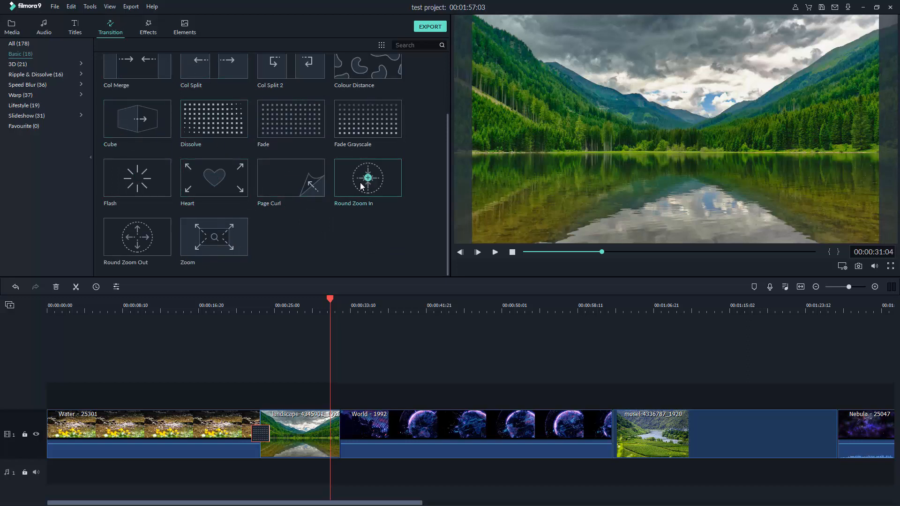
scroll(202, 237, "up", 2)
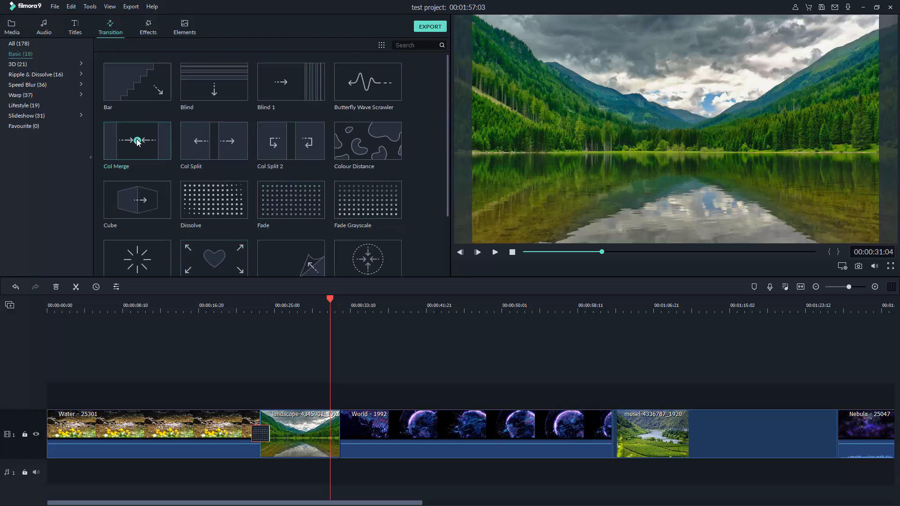
Drop Col Merge between landscape and World, preview it, then undo it with Ctrl+Z
left_click_drag(143, 136, 339, 432)
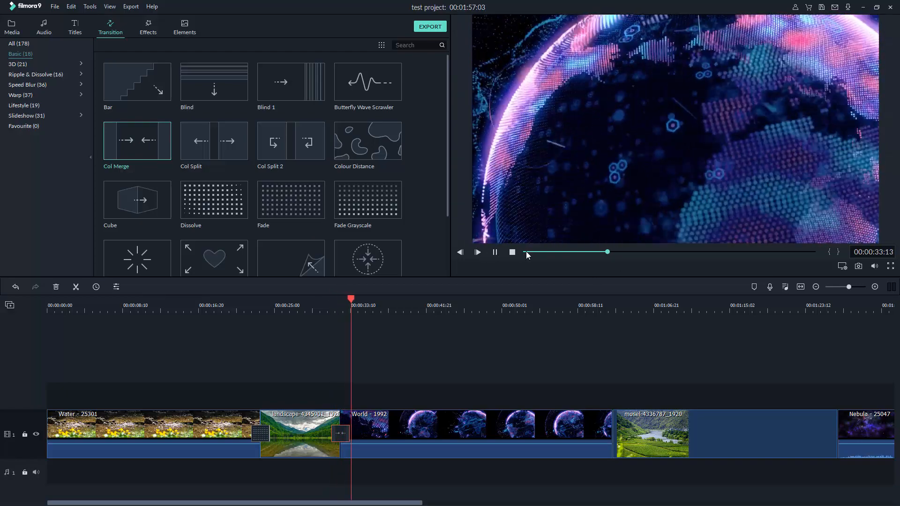
left_click(512, 252)
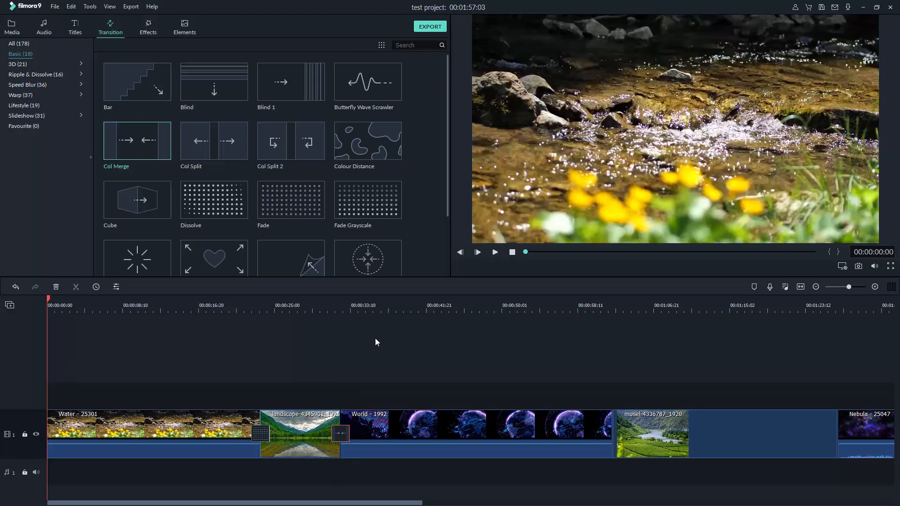
key("ctrl+z")
scroll(254, 146, "down", 2)
Add a Dissolve between landscape and World, play it from just before the cut, and save with Ctrl+S
mouse_move(206, 120)
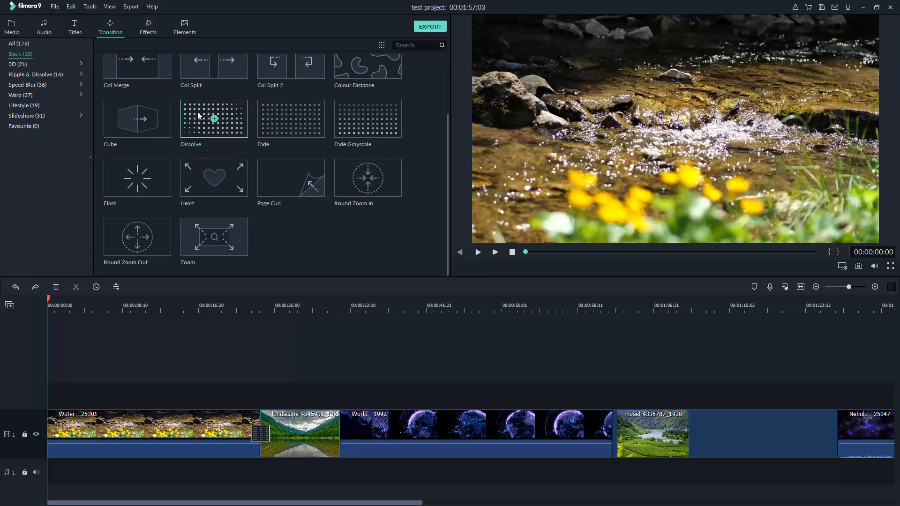
left_click_drag(198, 115, 340, 426)
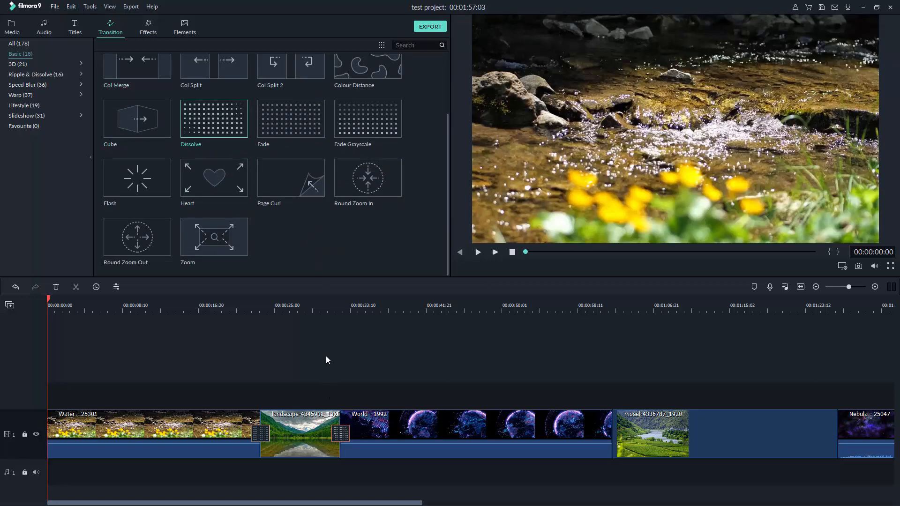
left_click(327, 305)
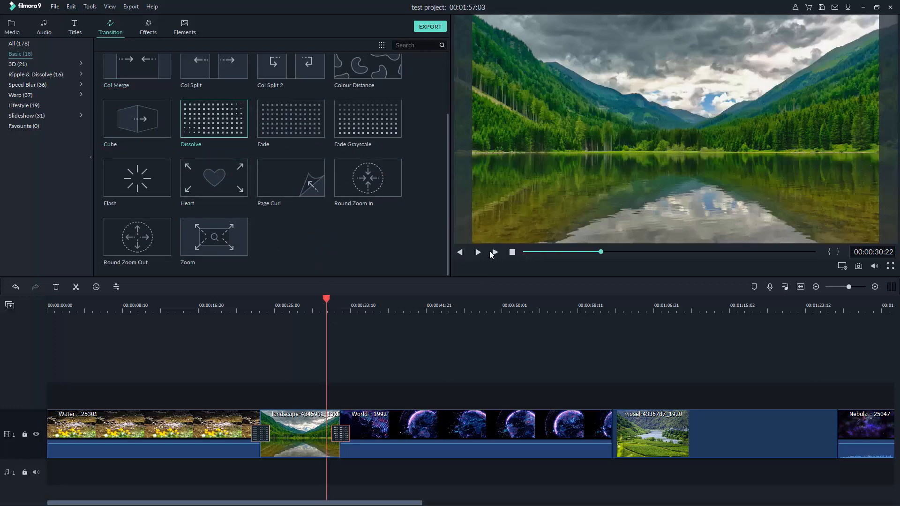
key("space")
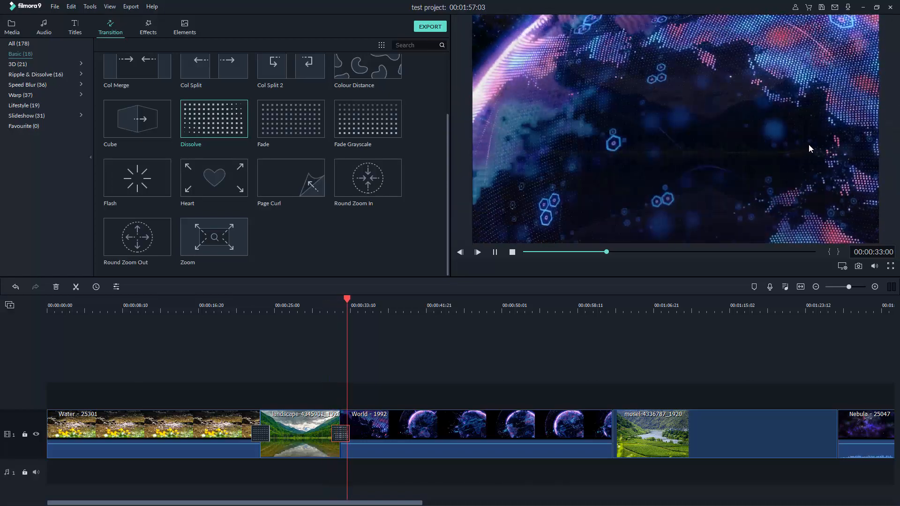
left_click(512, 253)
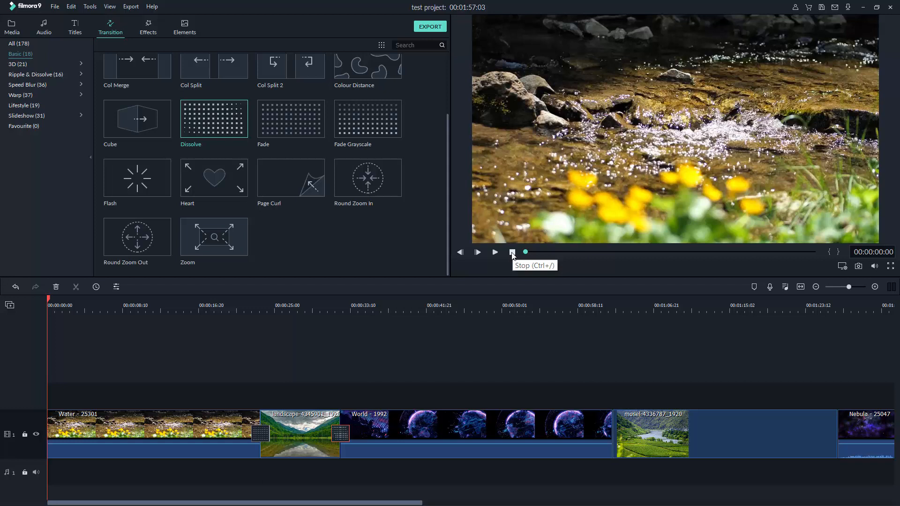
key("ctrl+s")
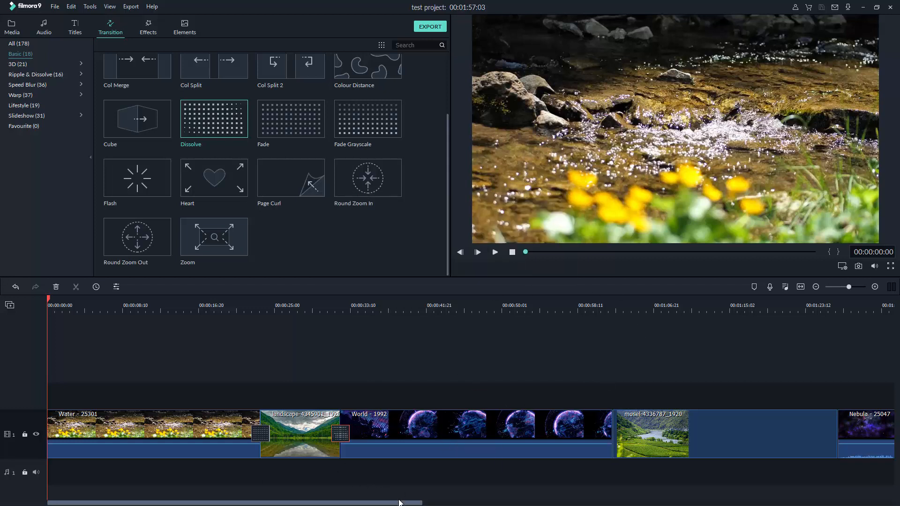
scroll(374, 419, "right", 9)
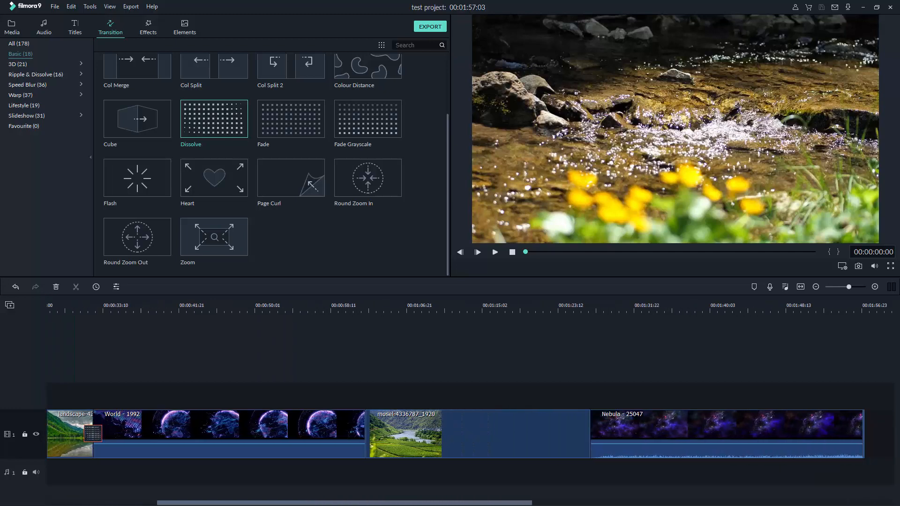
Add Blurry Roll 2 from Speed Blur between World and mosel, and lengthen it
left_click(318, 303)
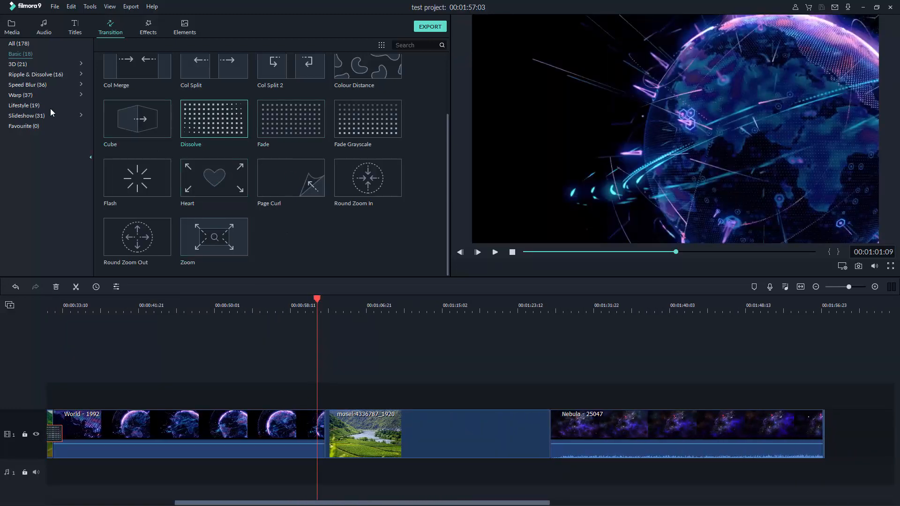
left_click(37, 84)
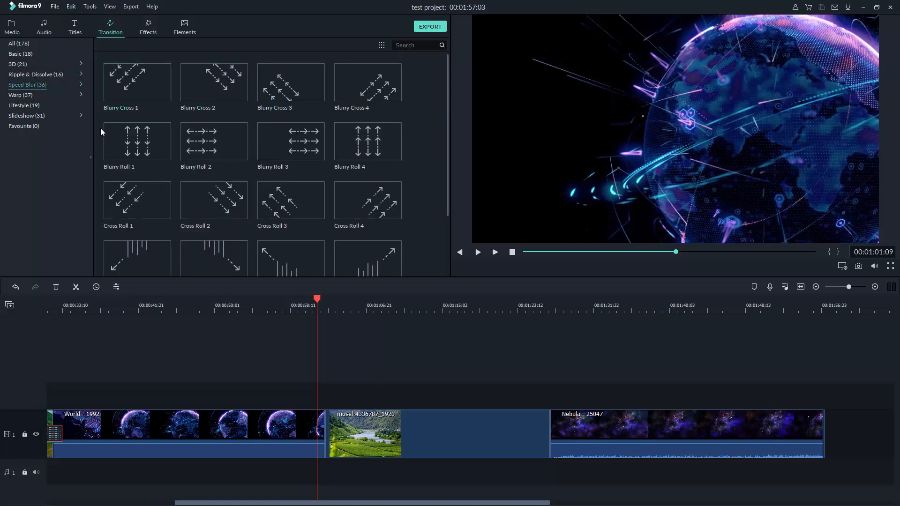
left_click_drag(209, 143, 352, 427)
left_click(335, 432)
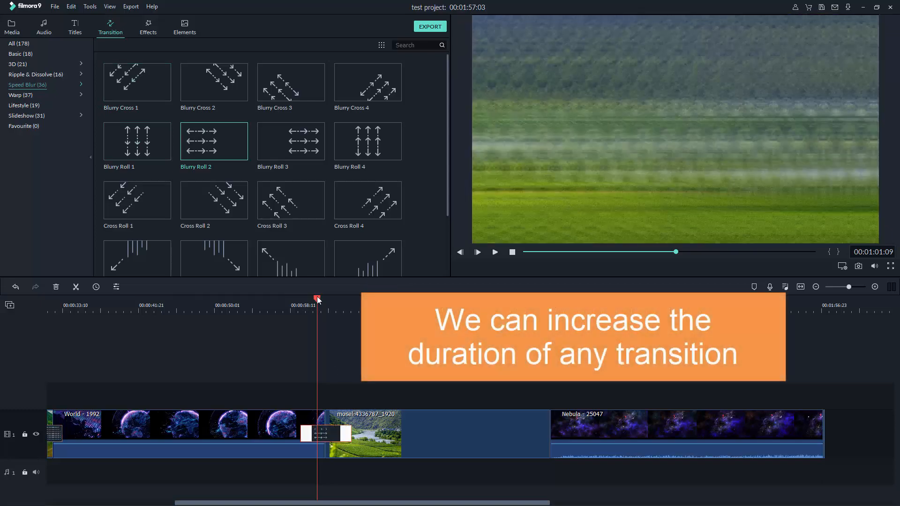
left_click_drag(317, 300, 300, 302)
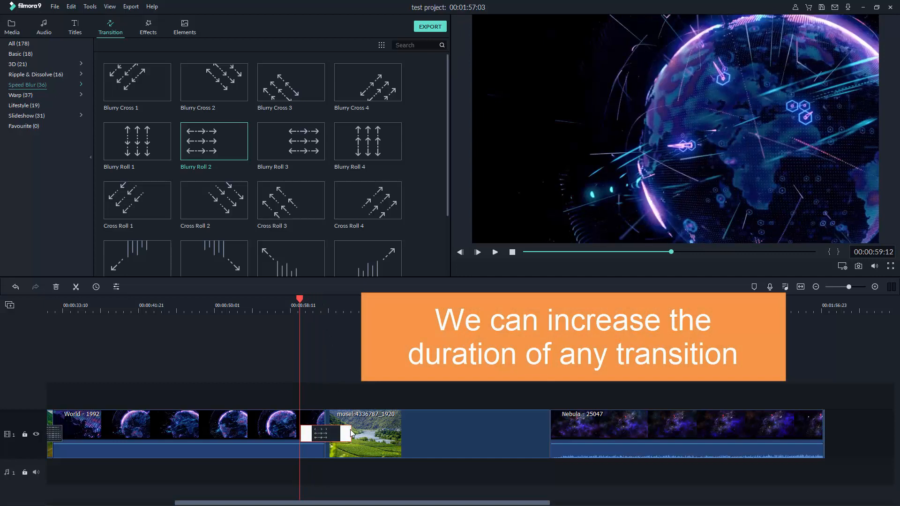
mouse_move(352, 433)
left_mouse_down()
mouse_move(382, 434)
mouse_move(351, 438)
left_mouse_up()
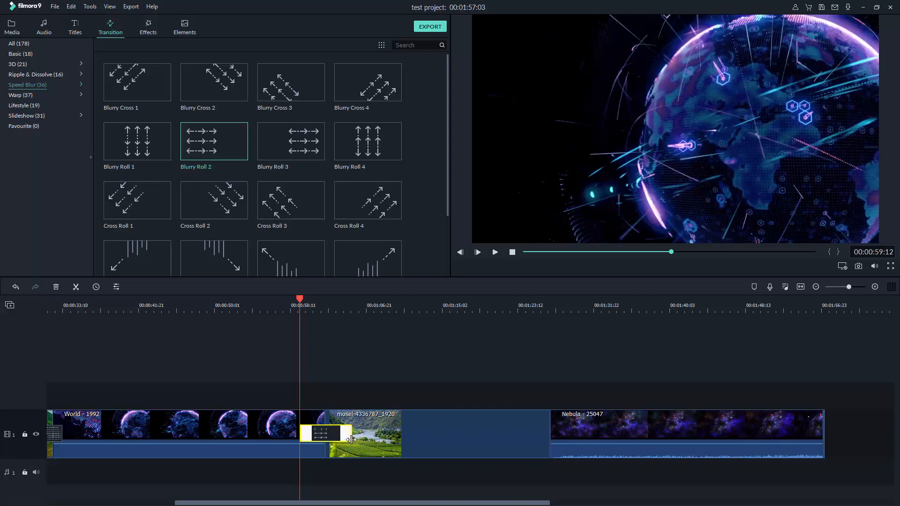
Play back the Blurry Roll 2 transition, then move the playhead near the mosel/Nebula junction
left_click_drag(301, 301, 298, 301)
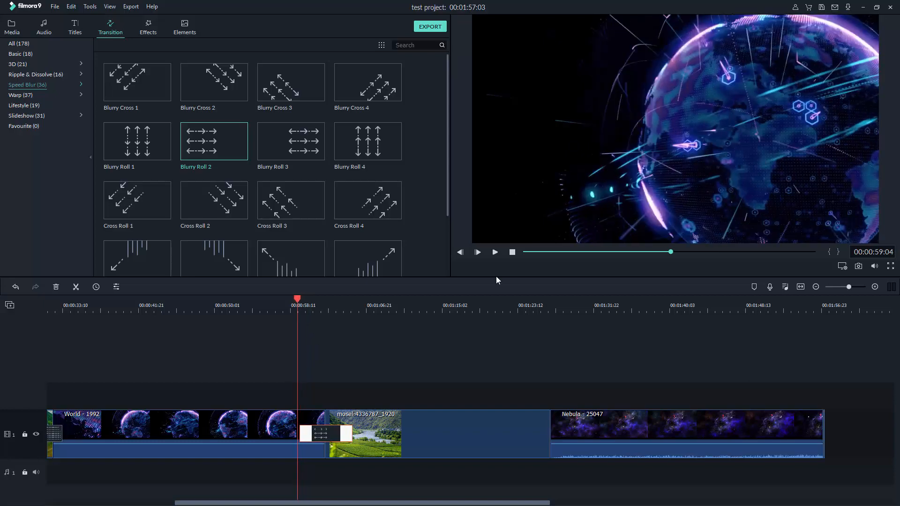
left_click(494, 252)
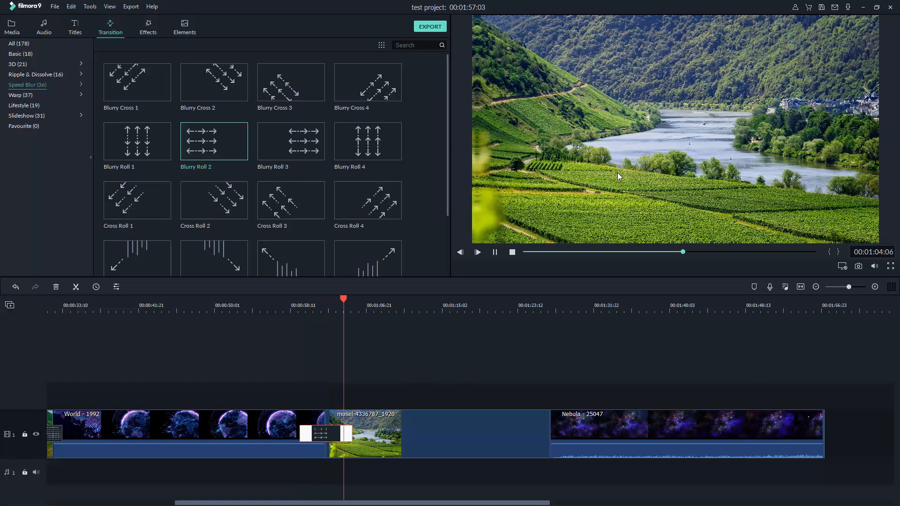
left_click(513, 252)
left_click_drag(365, 503, 563, 502)
left_click(374, 311)
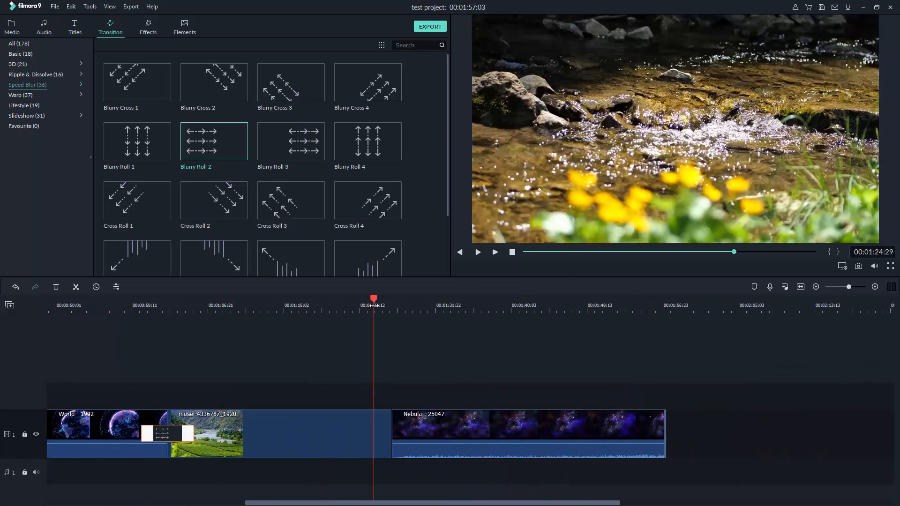
left_click_drag(373, 299, 383, 348)
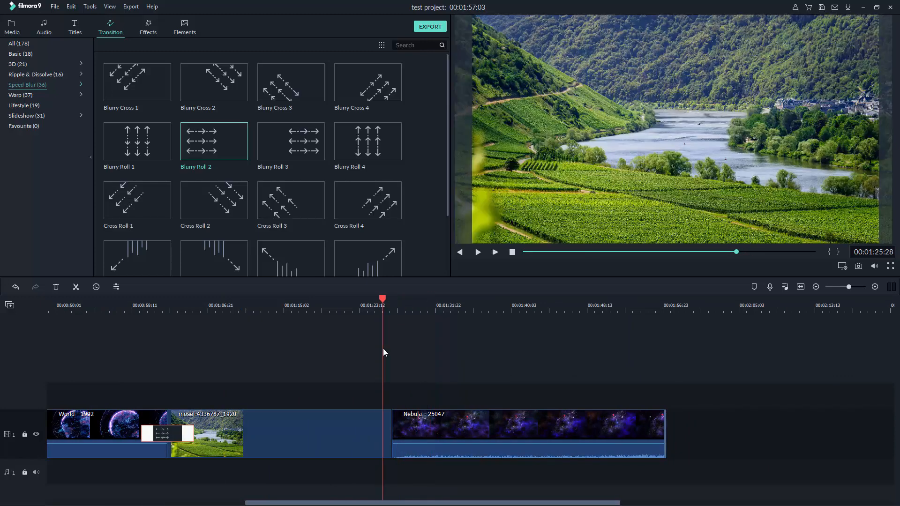
left_click(27, 94)
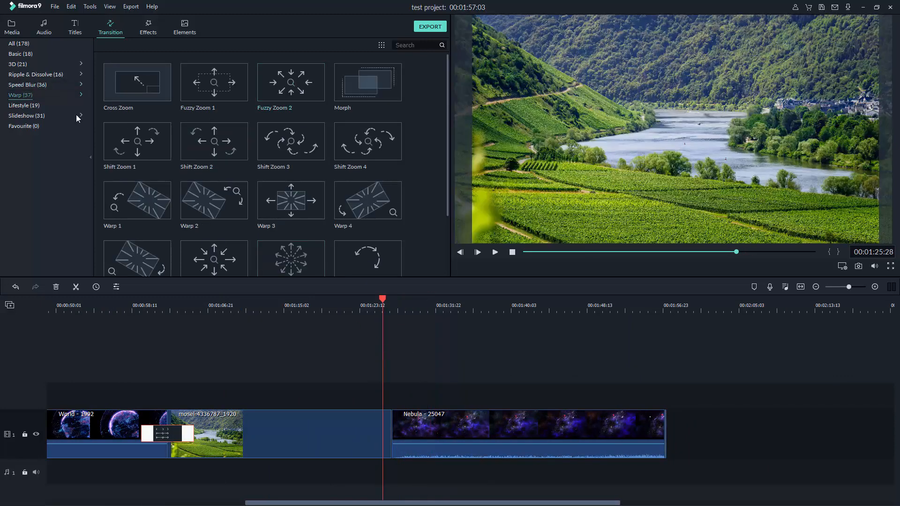
Drop the Slideshow category's Erase Slide transition between the mosel and Nebula clips
left_click(40, 115)
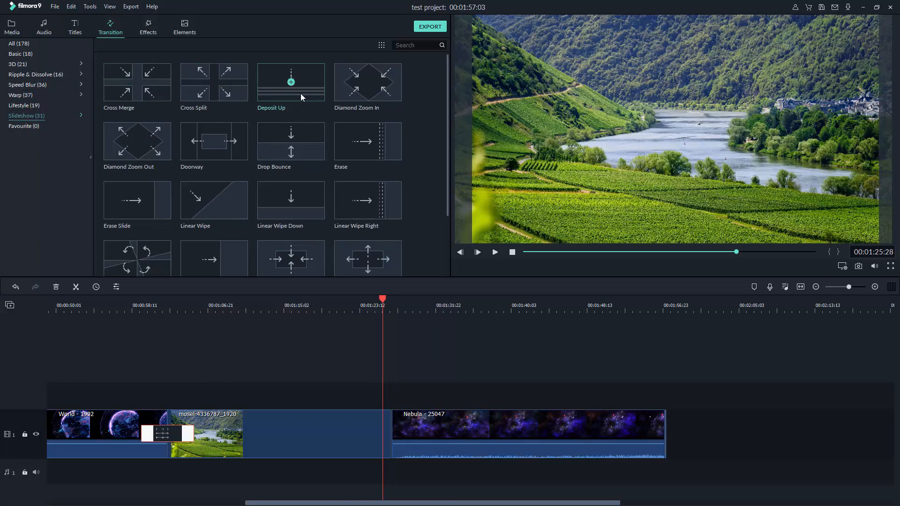
scroll(178, 154, "down", 3)
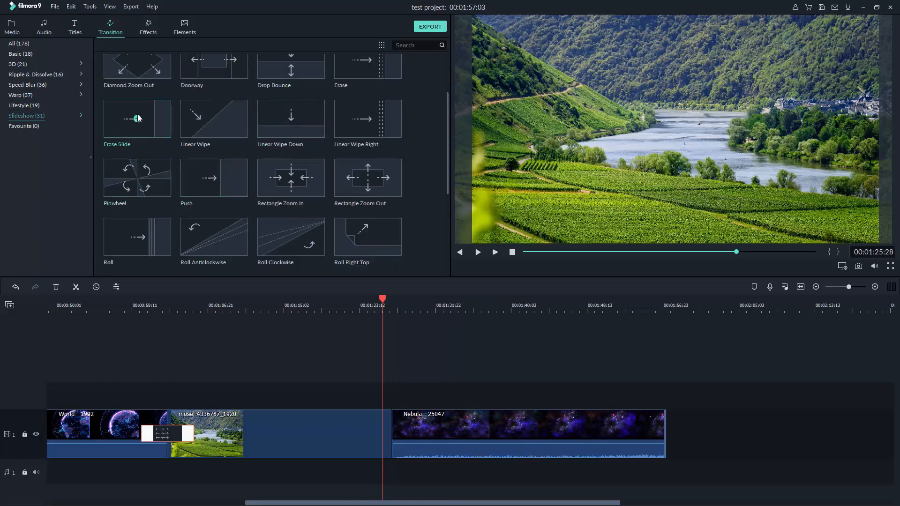
mouse_move(138, 118)
left_mouse_down()
mouse_move(193, 137)
mouse_move(382, 433)
mouse_move(413, 437)
left_mouse_up()
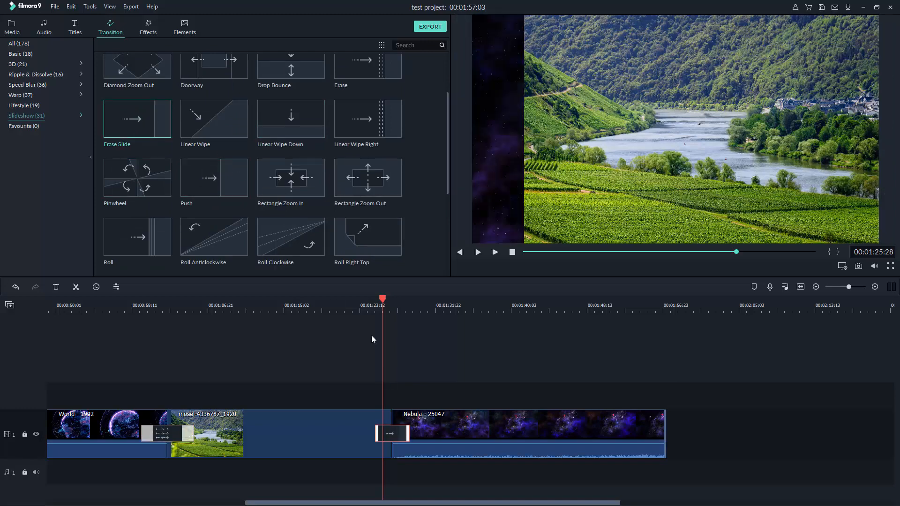
Preview the Erase Slide transition from just before the cut, then stop playback
left_click_drag(387, 299, 379, 299)
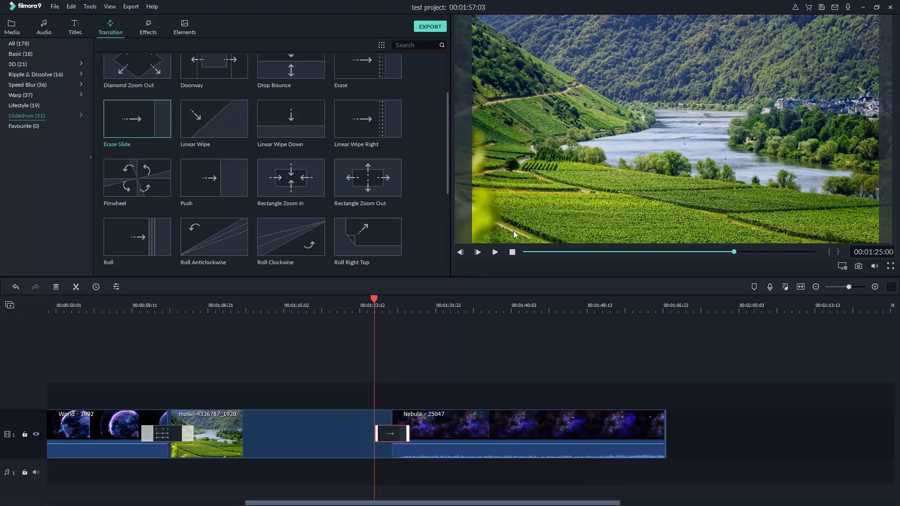
left_click(494, 256)
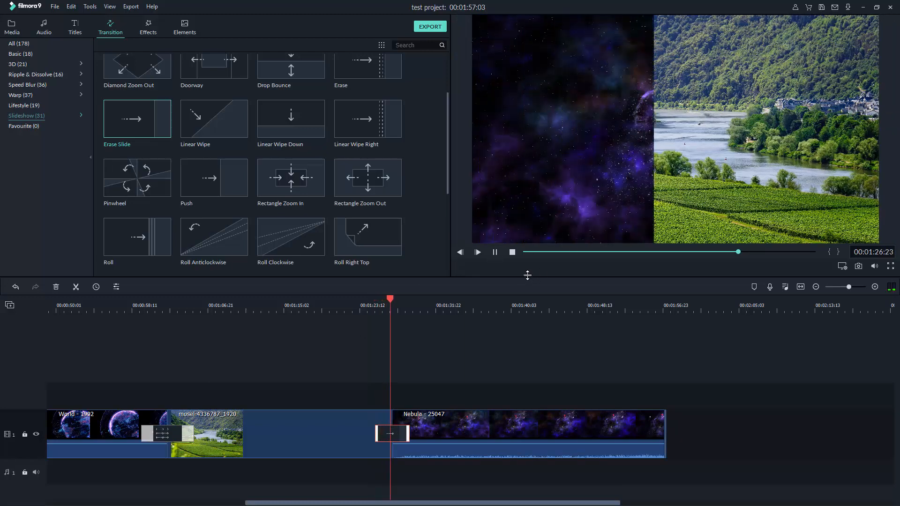
left_click(511, 255)
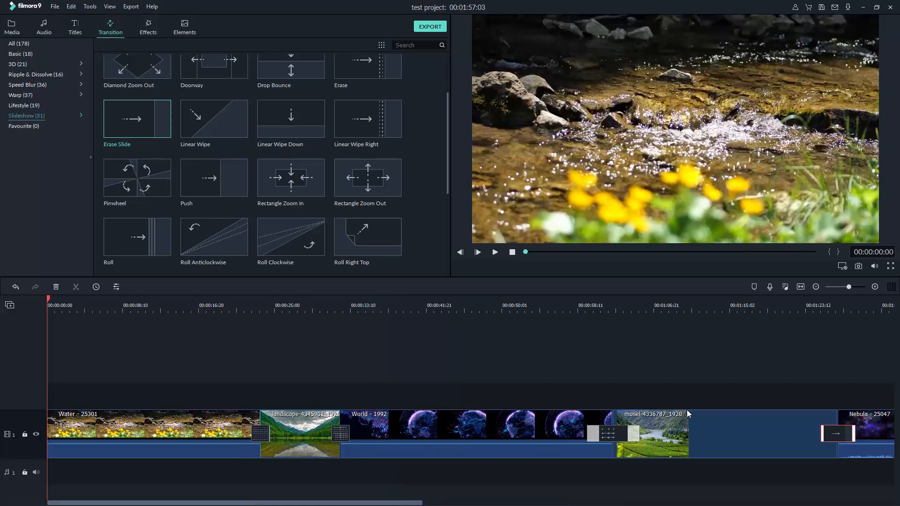
left_click_drag(341, 503, 475, 502)
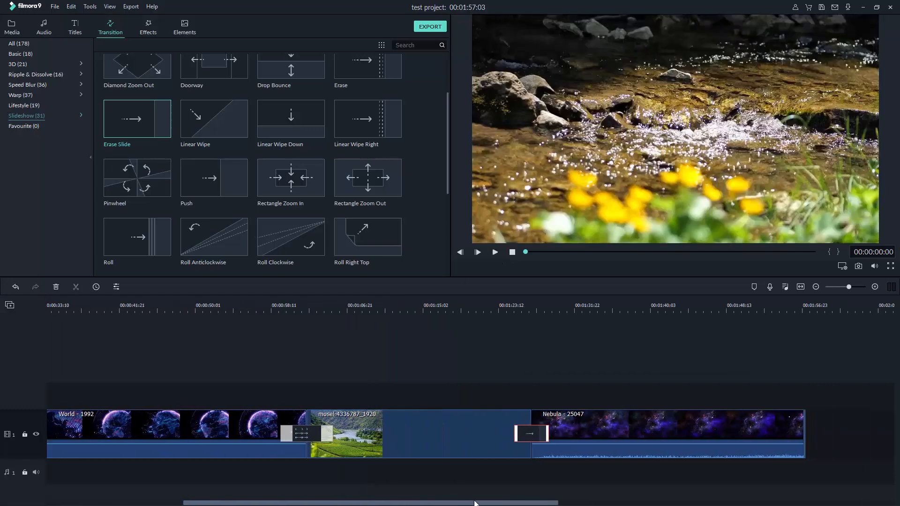
Delete the Erase Slide transition before the Nebula clip
right_click(534, 435)
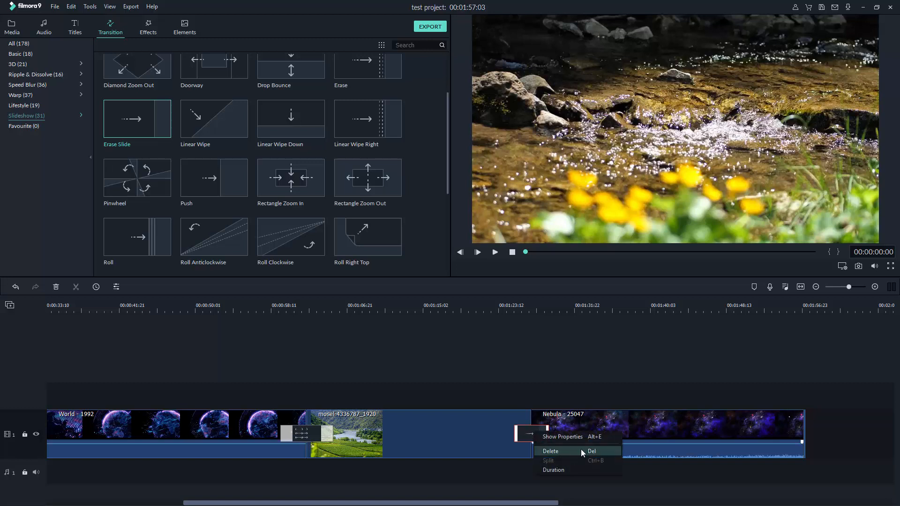
left_click(550, 452)
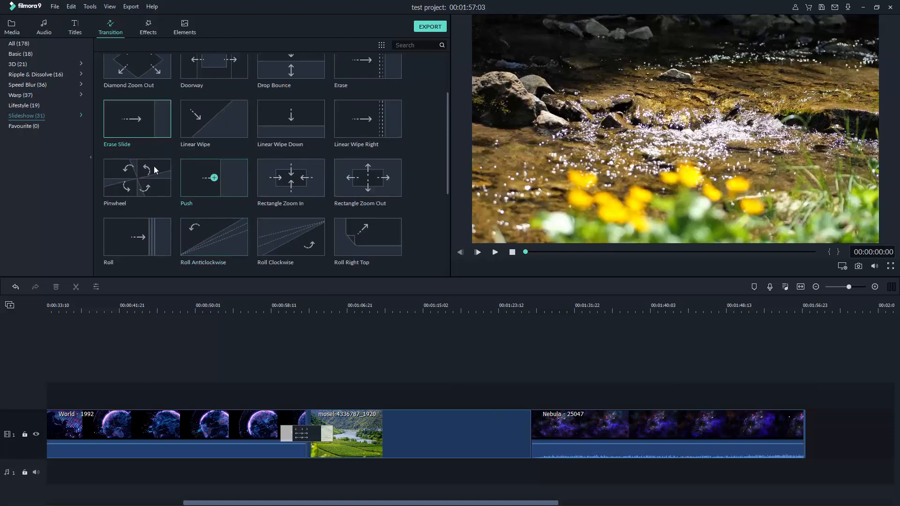
scroll(291, 97, "up", 2)
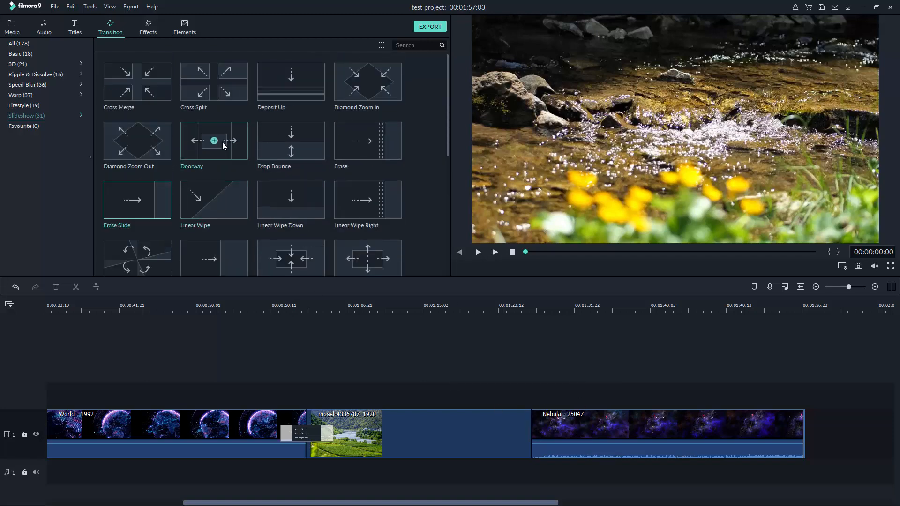
scroll(236, 169, "down", 8)
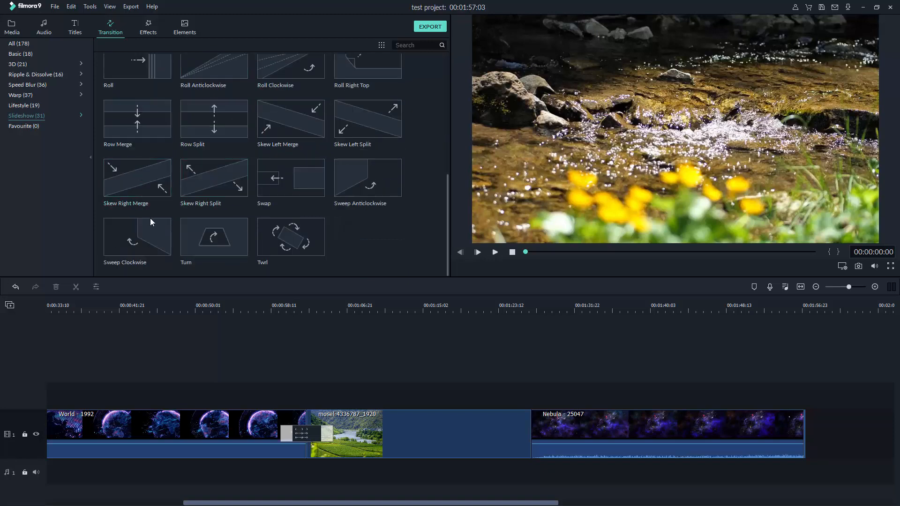
scroll(263, 129, "up", 4)
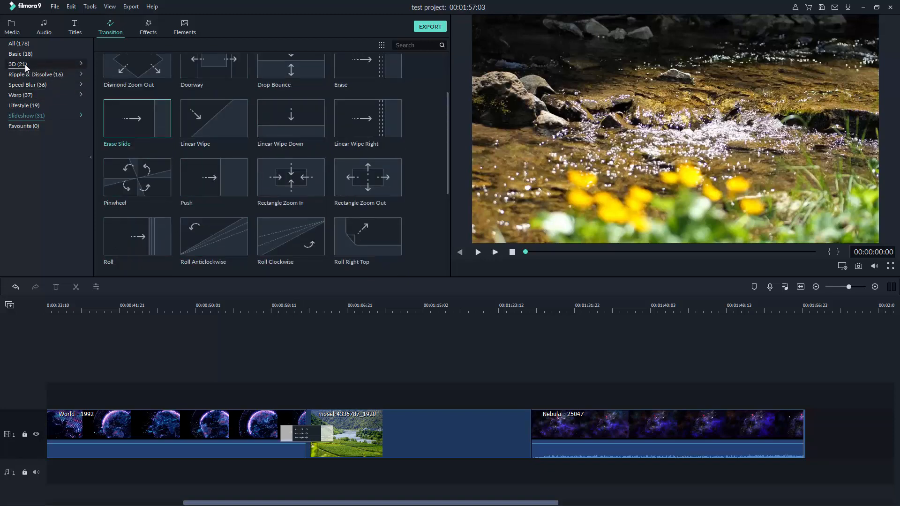
Drag Whirl 4 from the Warp transitions onto the mosel/Nebula junction
left_click(29, 96)
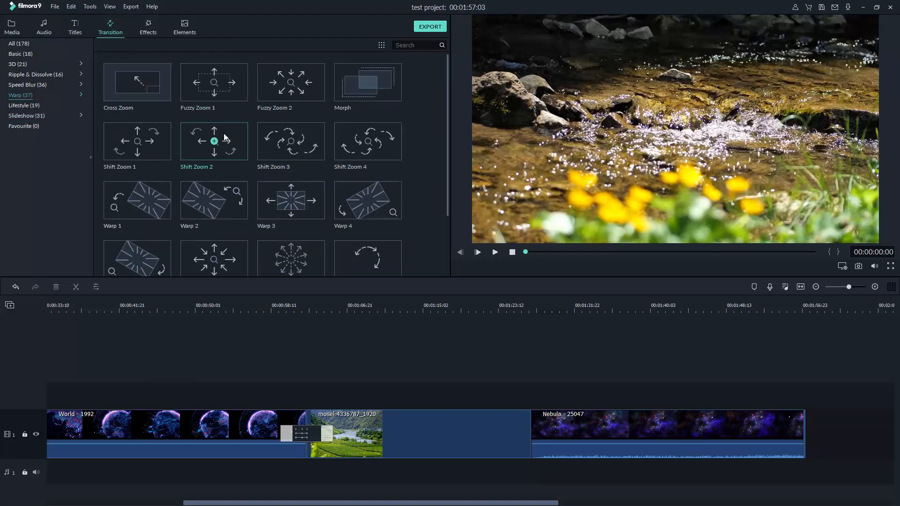
scroll(224, 123, "down", 6)
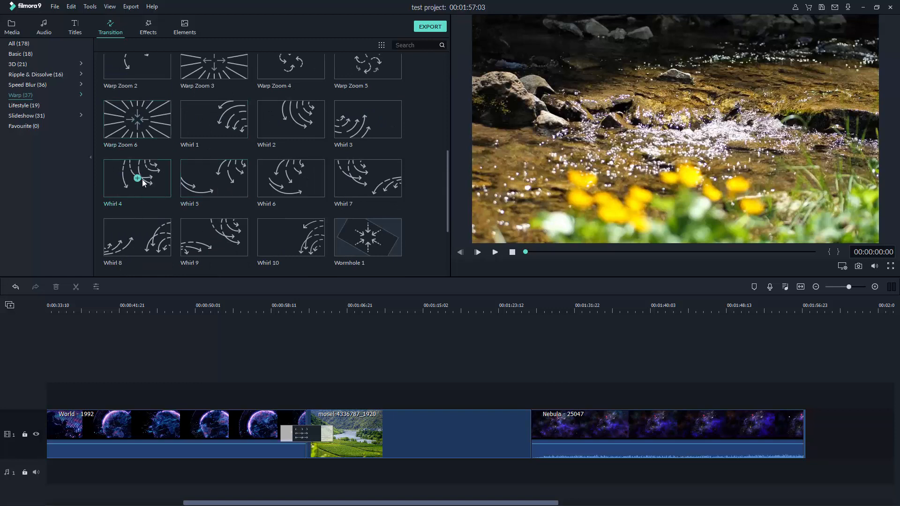
left_click_drag(200, 216, 524, 428)
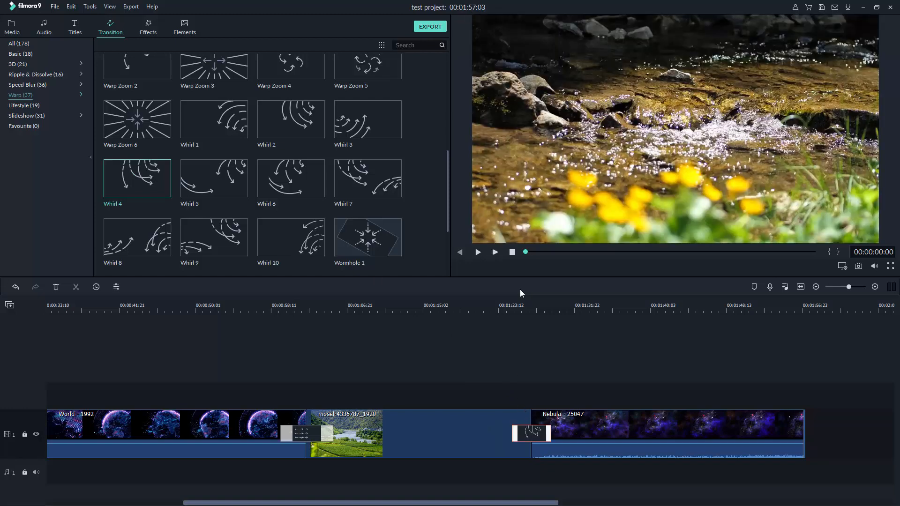
Play the Whirl 4 transition from just before the mosel/Nebula cut, then stop
left_click(506, 303)
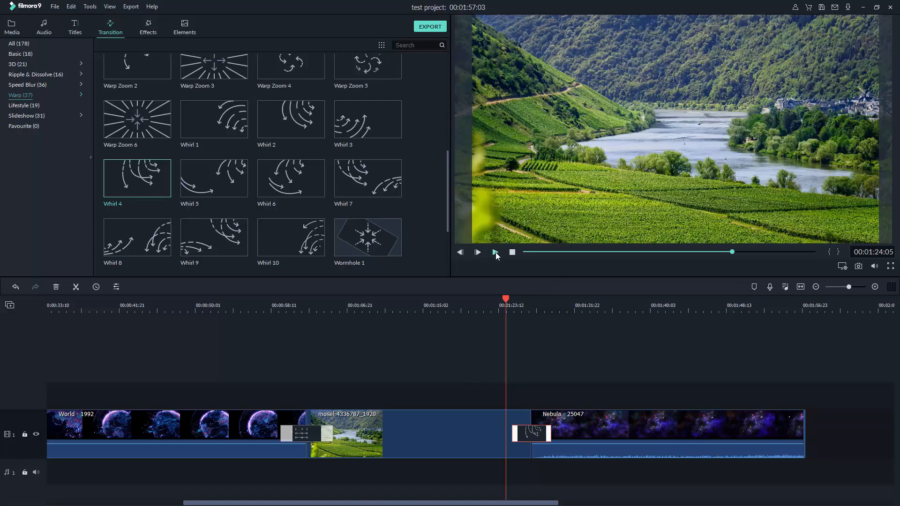
left_click(496, 252)
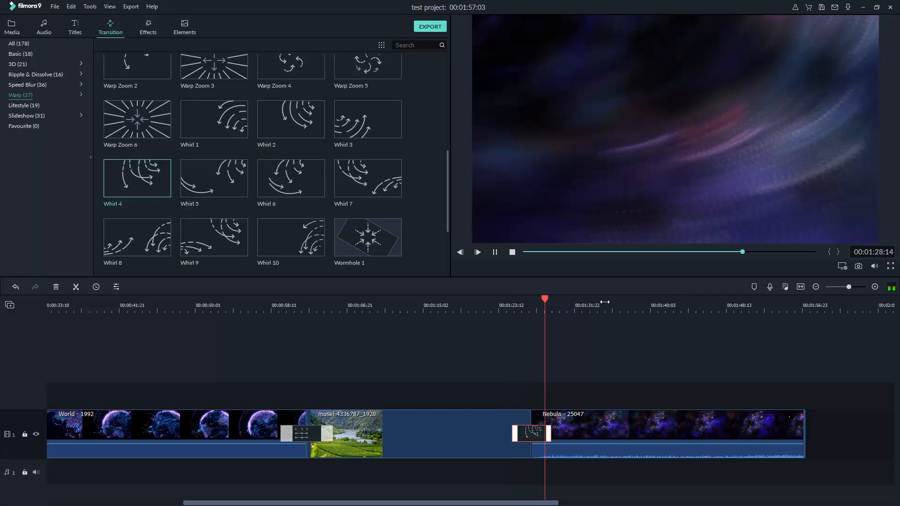
left_click(512, 252)
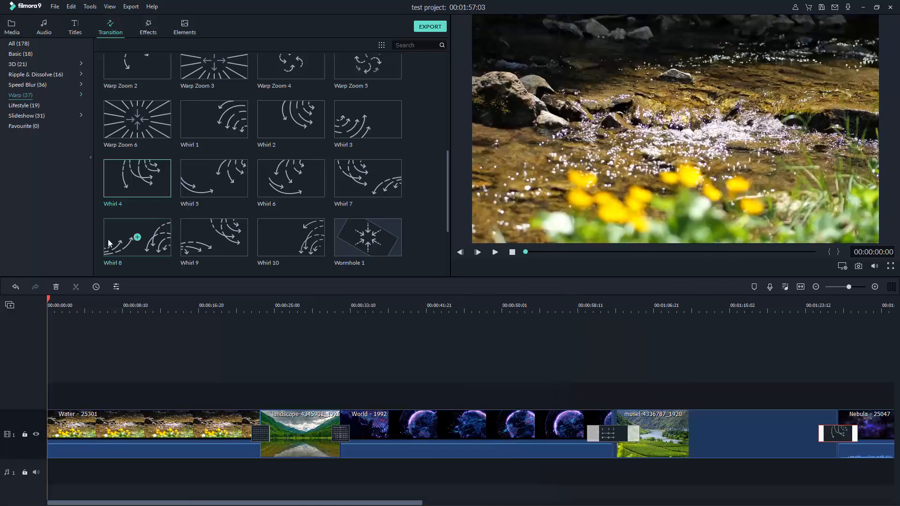
Save the project, then move the playhead onto the landscape lake clip (about 24 s) and select it
left_click(54, 7)
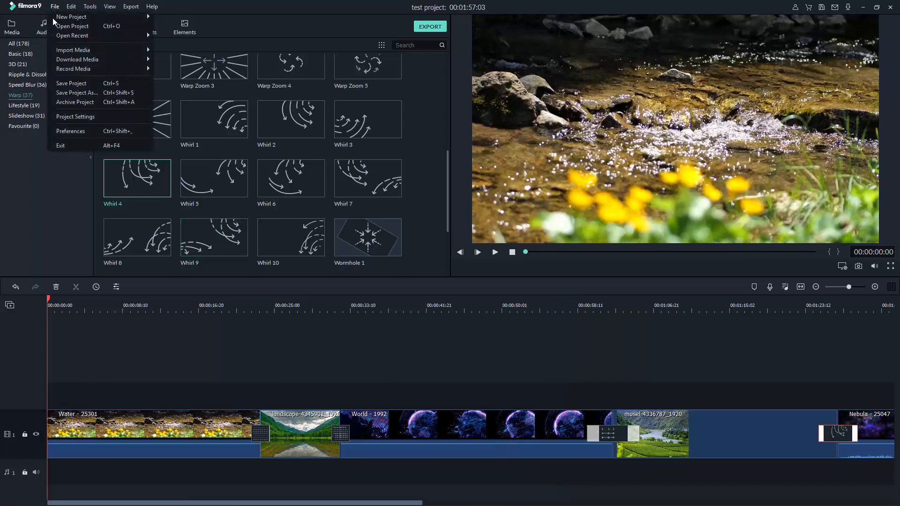
left_click(118, 85)
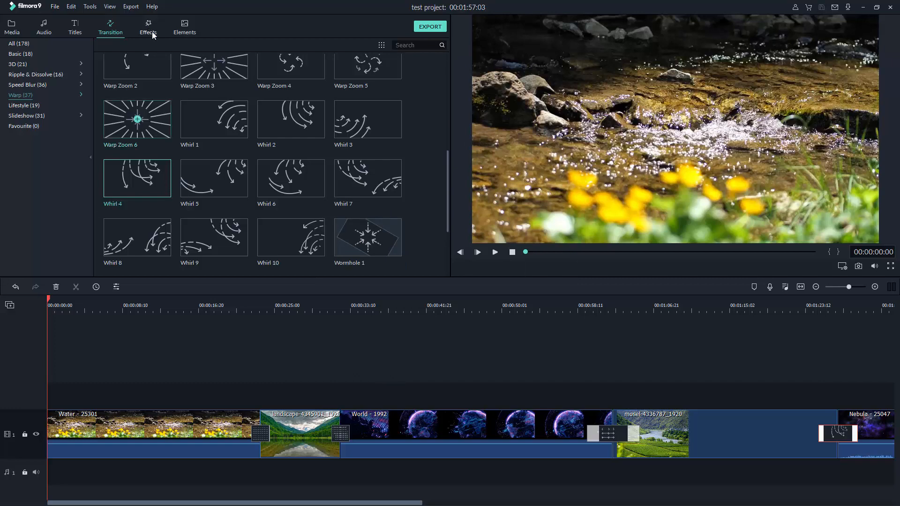
left_click(266, 304)
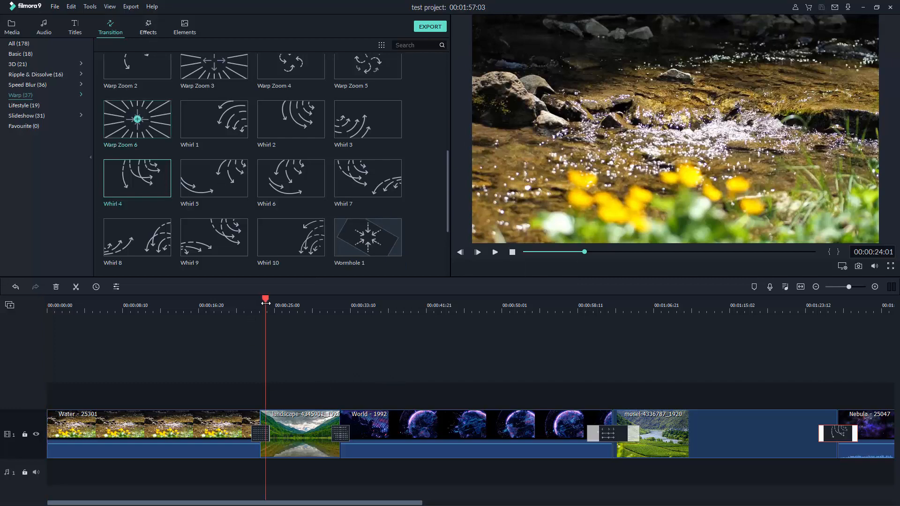
left_click_drag(265, 303, 327, 364)
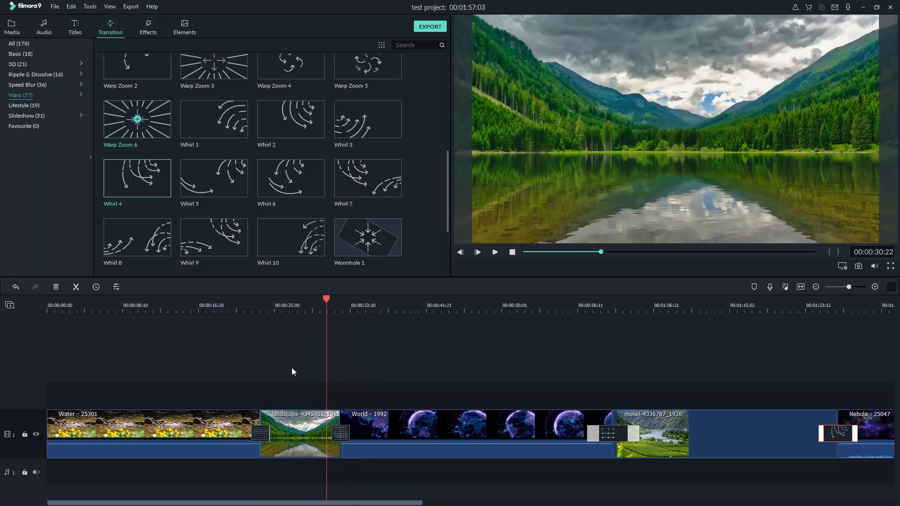
left_click(287, 422)
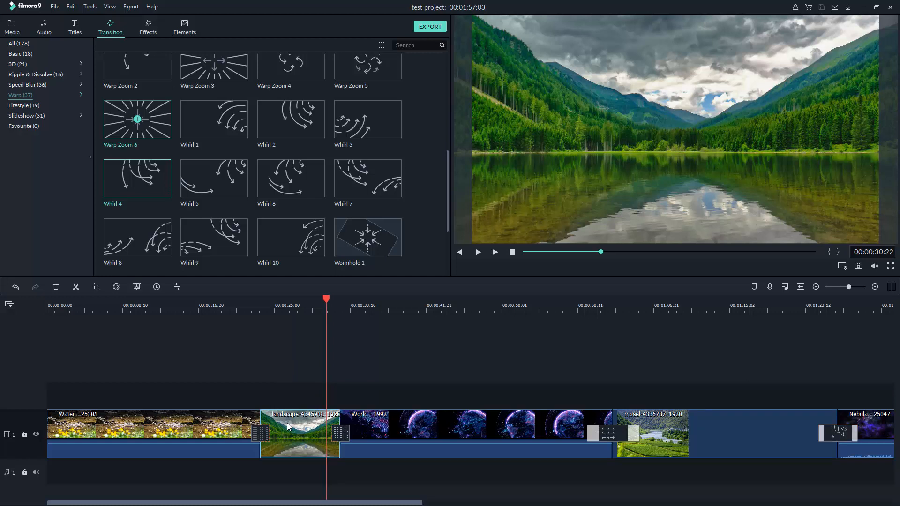
Bring up the landscape lake clip's context menu with Duration, Split and Crop and Zoom
right_click(288, 423)
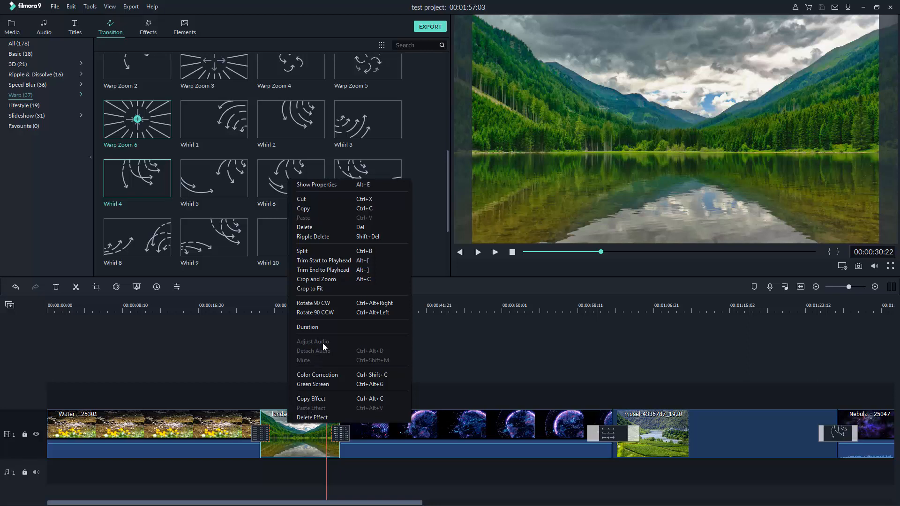
Apply a Pan & Zoom to the landscape clip, from a small lower-left start box to a small upper-right end box
left_click(337, 279)
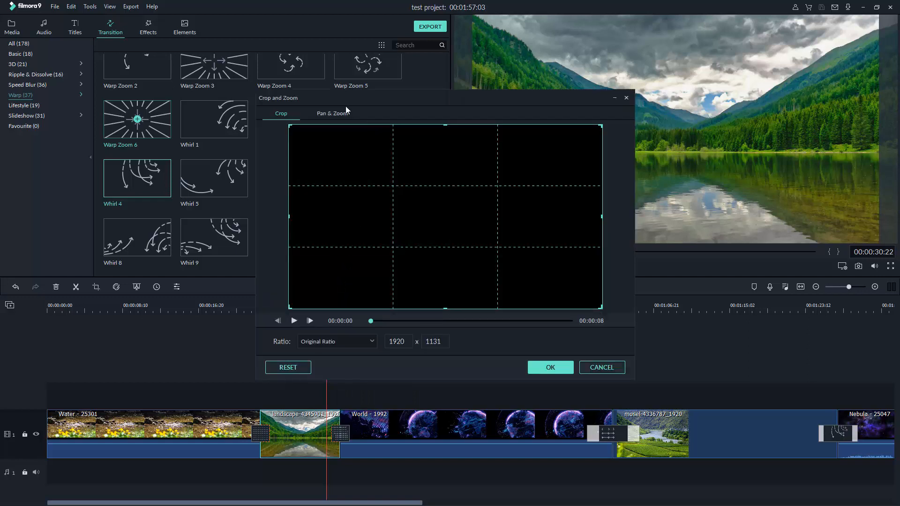
left_click(329, 115)
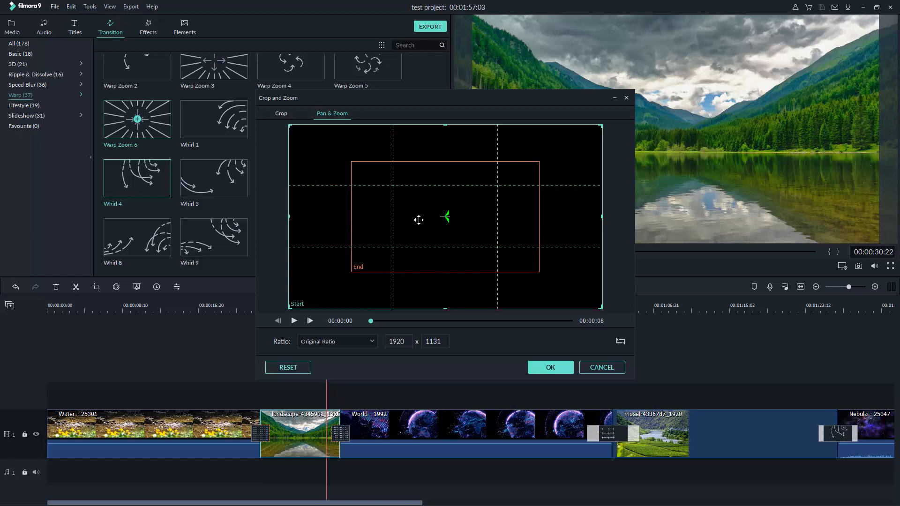
left_click(363, 265)
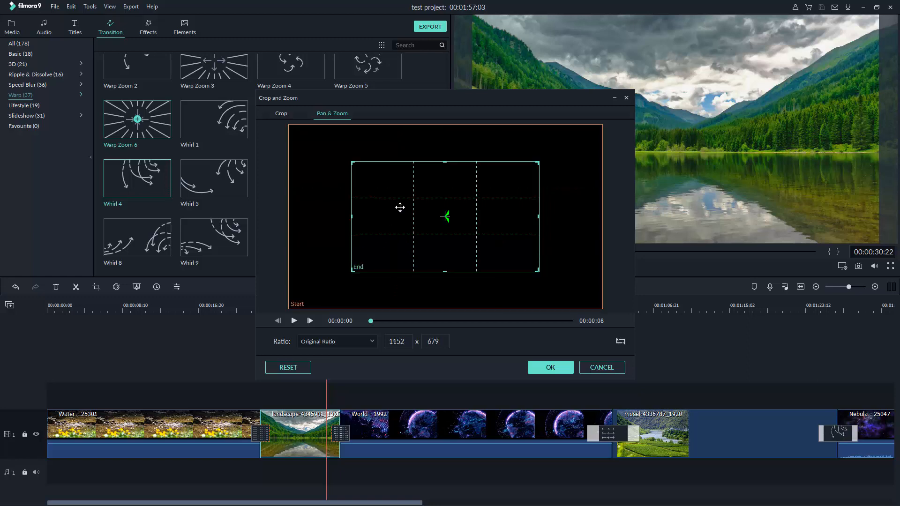
left_click(357, 266)
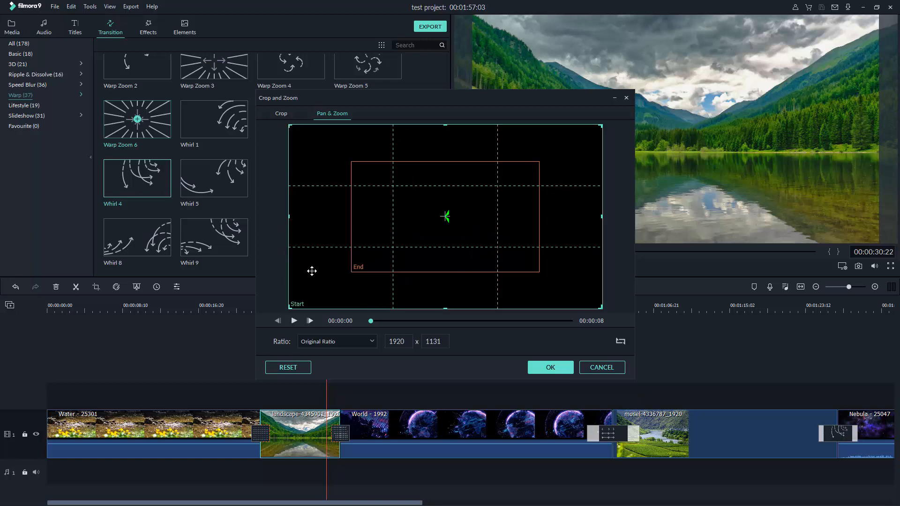
left_click(374, 262)
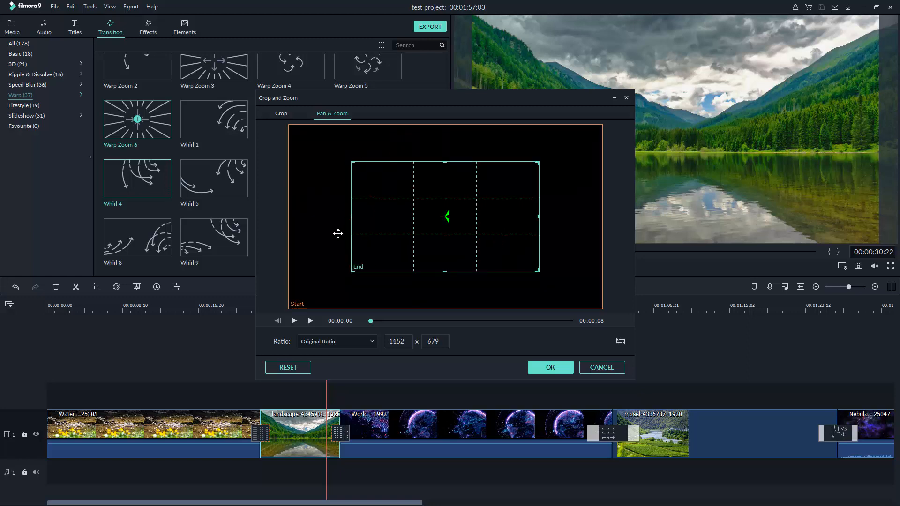
left_click_drag(353, 269, 549, 163)
left_click(446, 215)
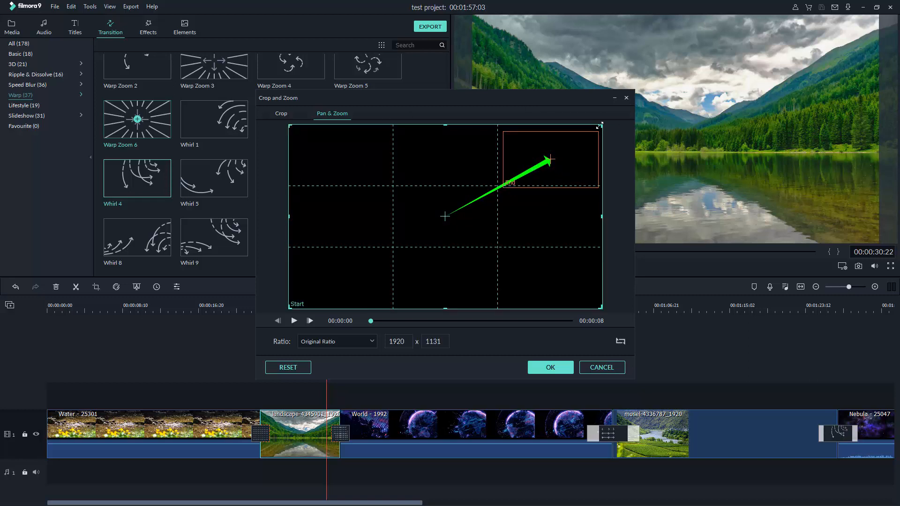
left_click_drag(600, 125, 416, 240)
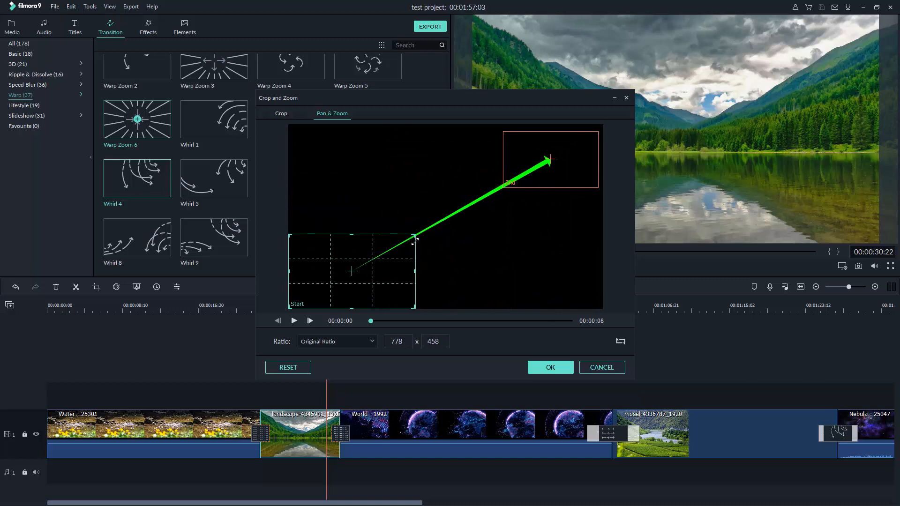
left_click_drag(351, 275, 345, 244)
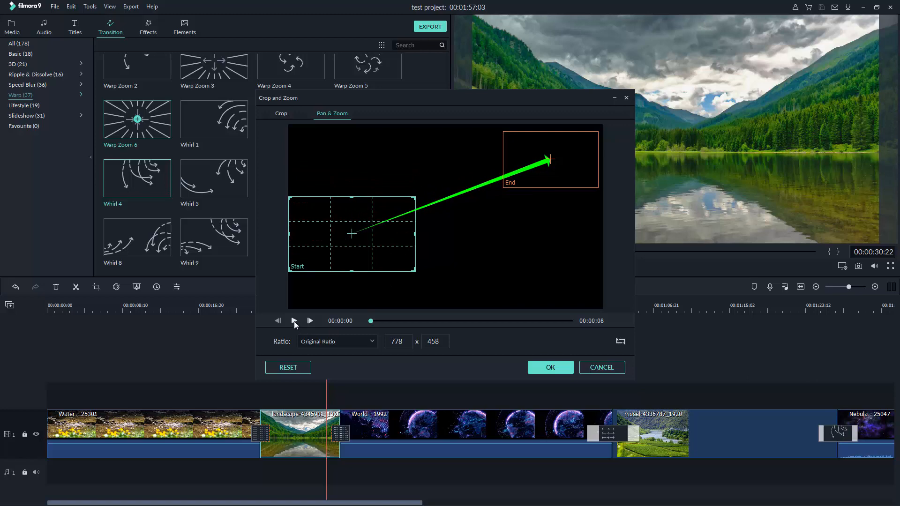
left_click(294, 322)
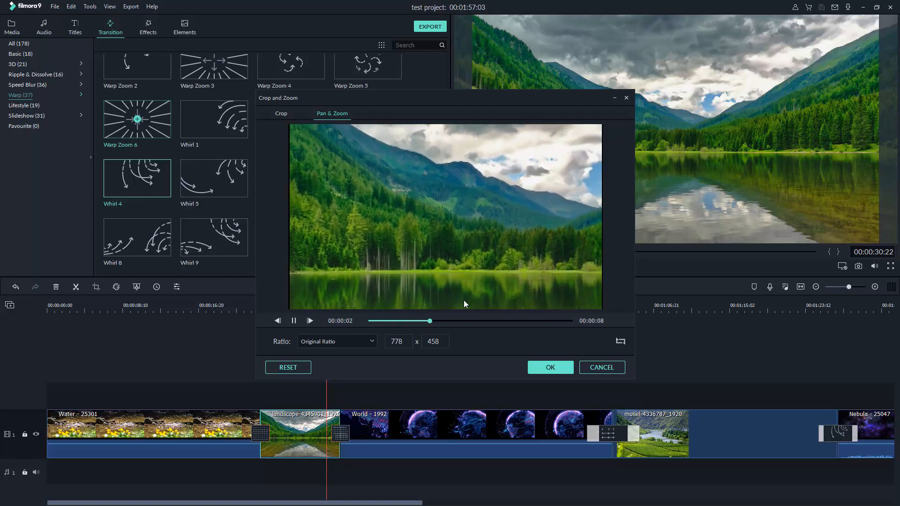
left_click(549, 368)
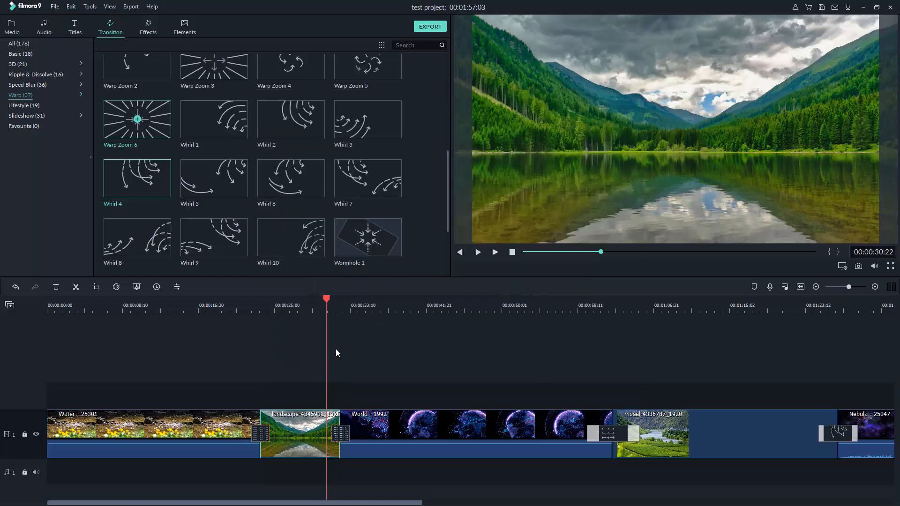
Play the landscape clip's new pan and zoom from just before it, then select the mosel river clip
left_click_drag(328, 303, 255, 315)
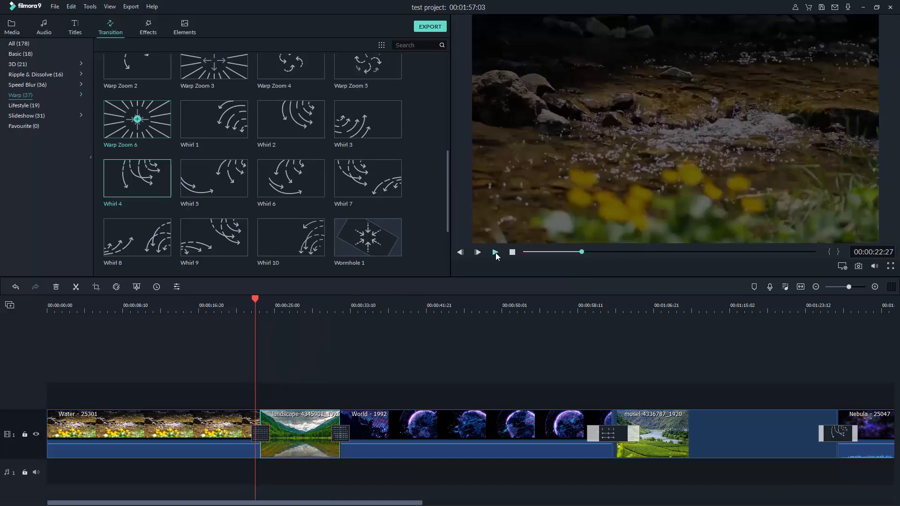
key("space")
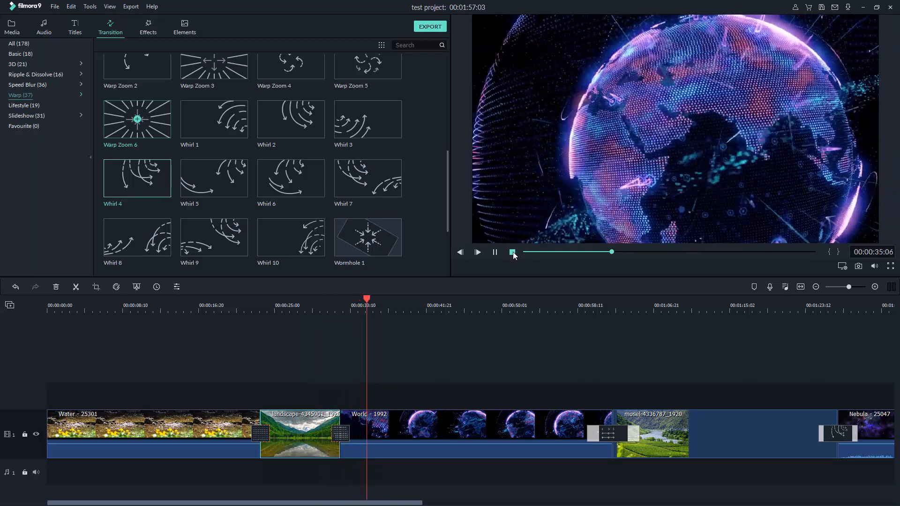
left_click_drag(379, 298, 679, 338)
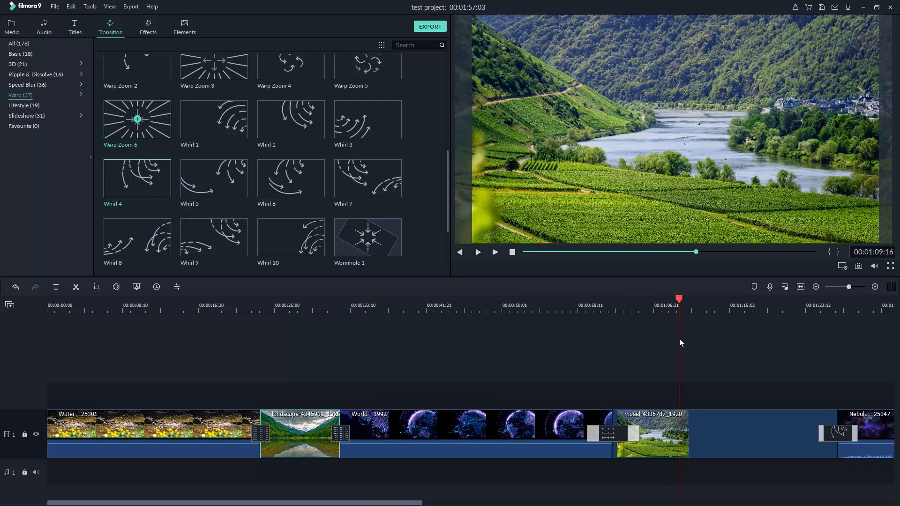
left_click(660, 432)
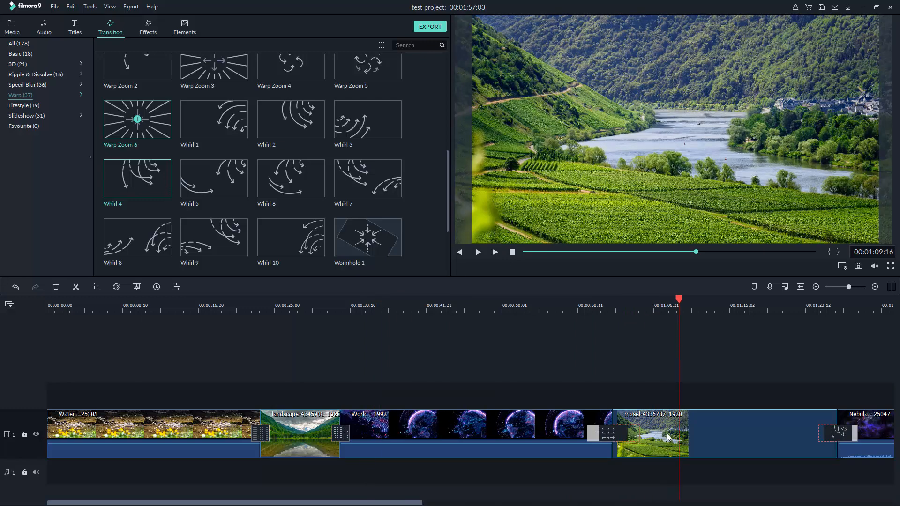
Apply a Pan & Zoom to the mosel river clip, from an upper-left start box to a smaller right-hand end box
right_click(656, 430)
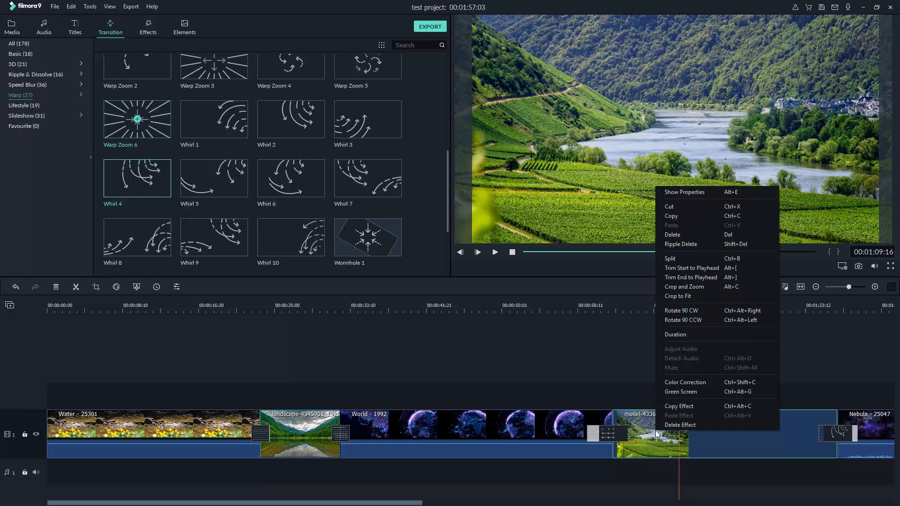
left_click(702, 290)
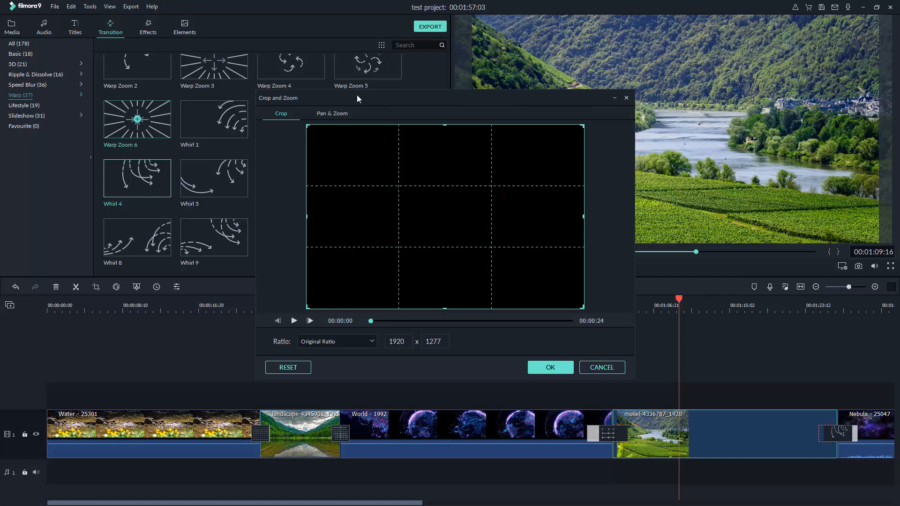
left_click(331, 115)
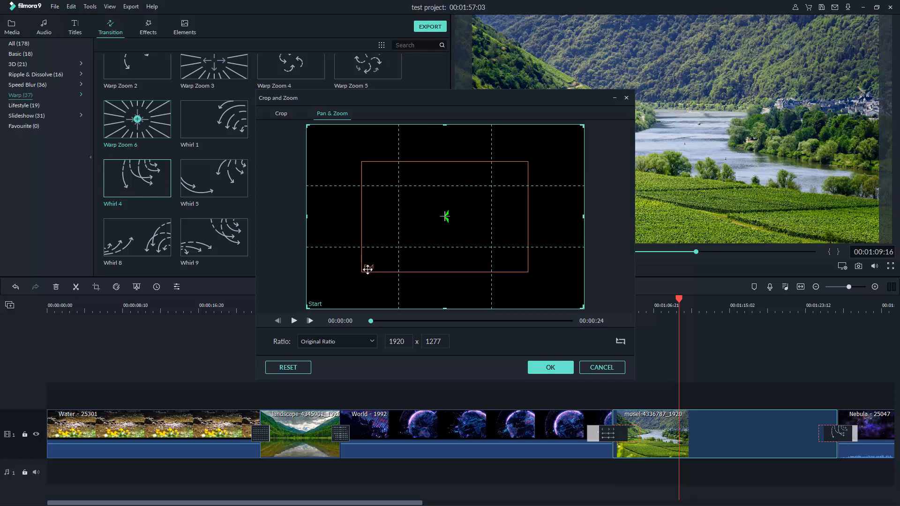
left_click(390, 244)
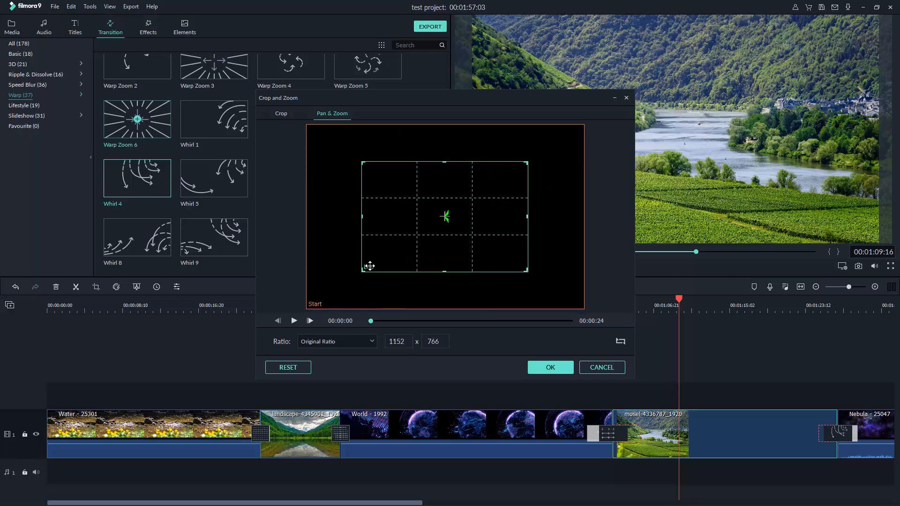
left_click_drag(365, 268, 412, 240)
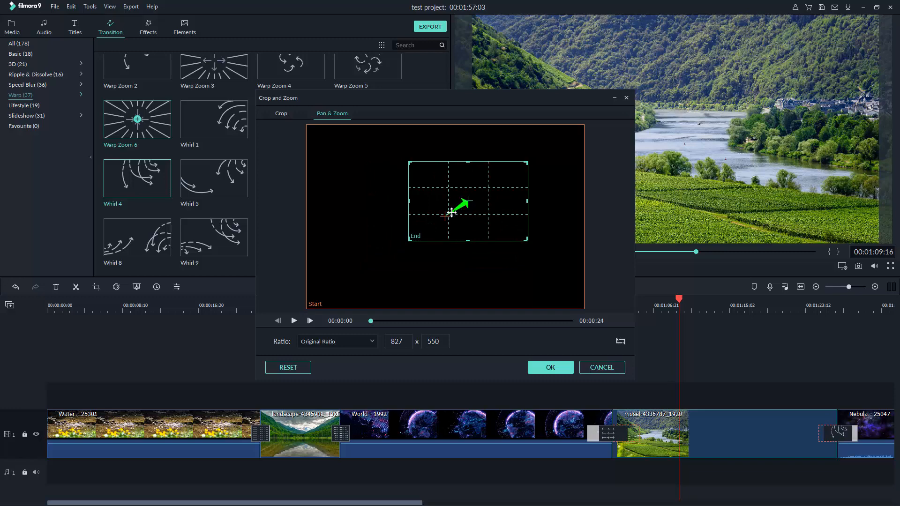
left_click_drag(451, 212, 513, 207)
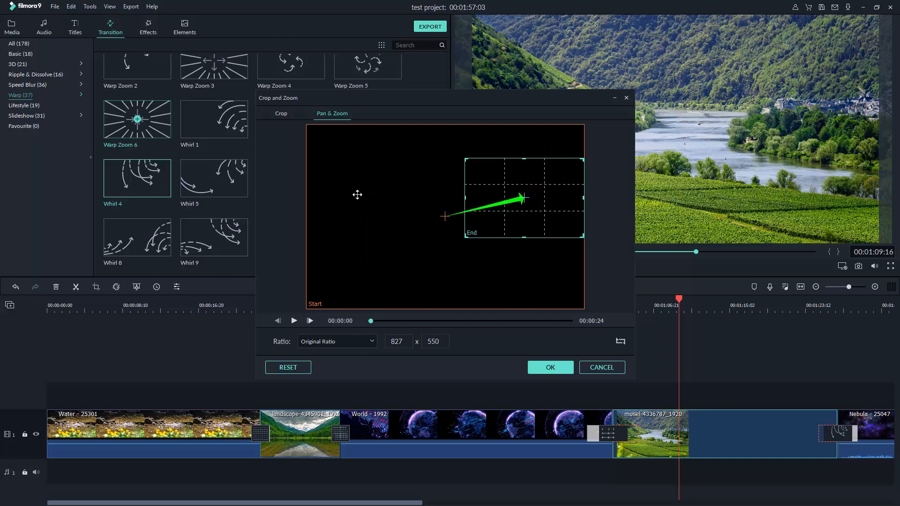
left_click(321, 301)
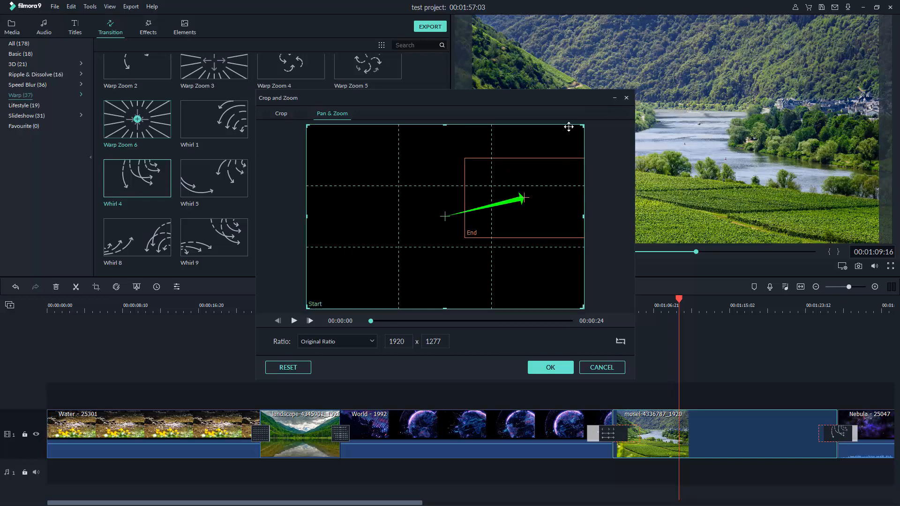
left_click_drag(582, 127, 501, 186)
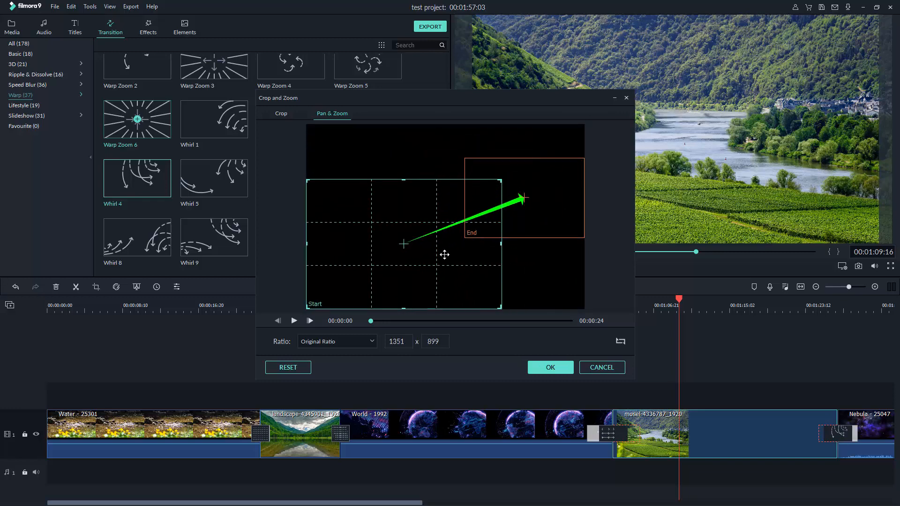
left_click_drag(444, 253, 430, 197)
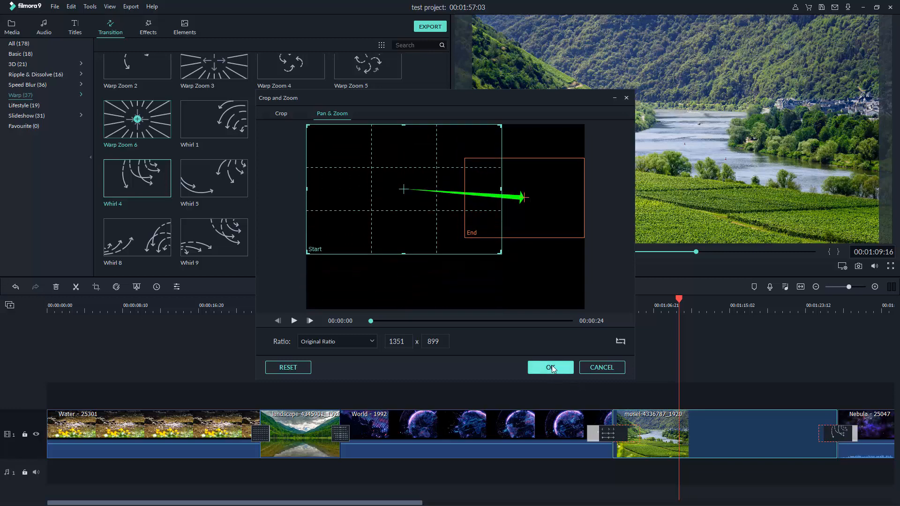
left_click(293, 321)
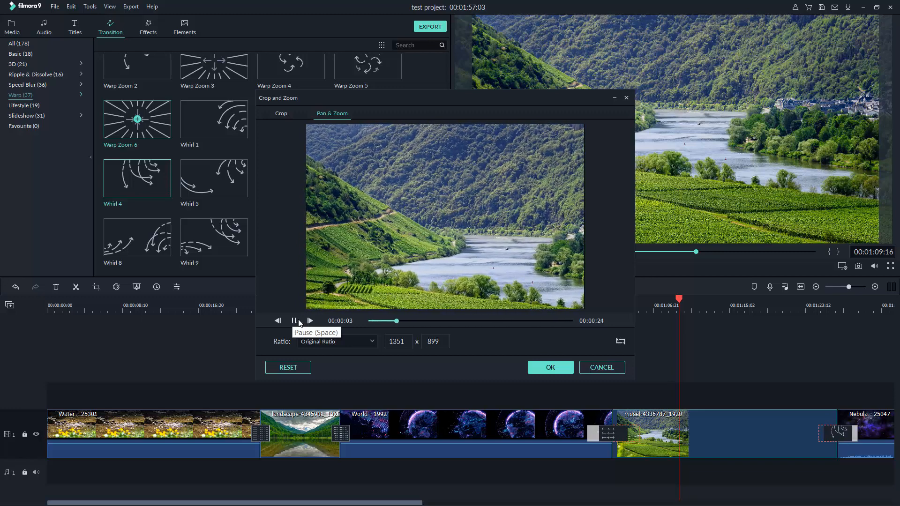
left_click(550, 369)
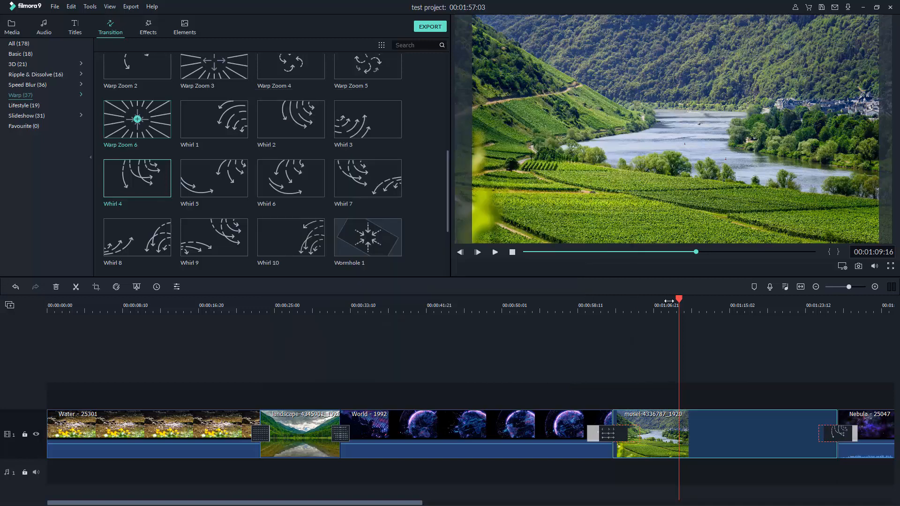
Play from the World globe clip, stop playback, and save the test project
left_click(589, 327)
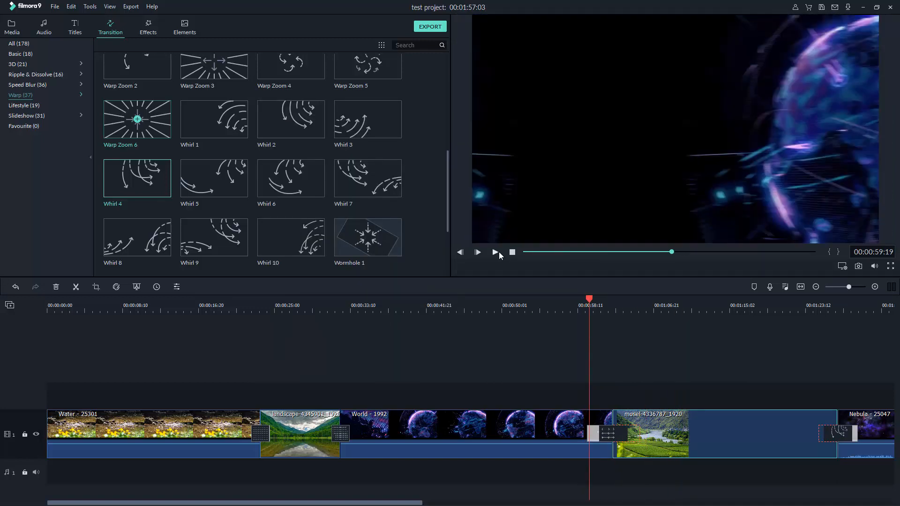
left_click(495, 252)
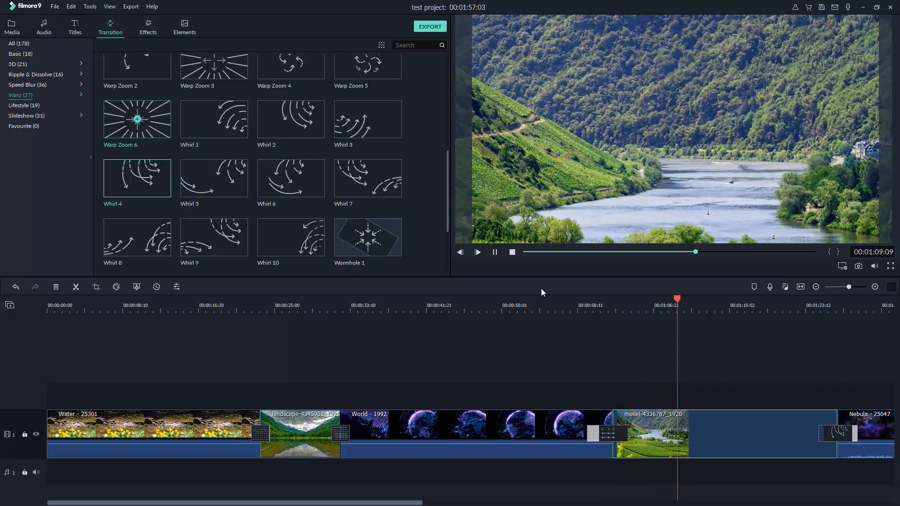
left_click(512, 252)
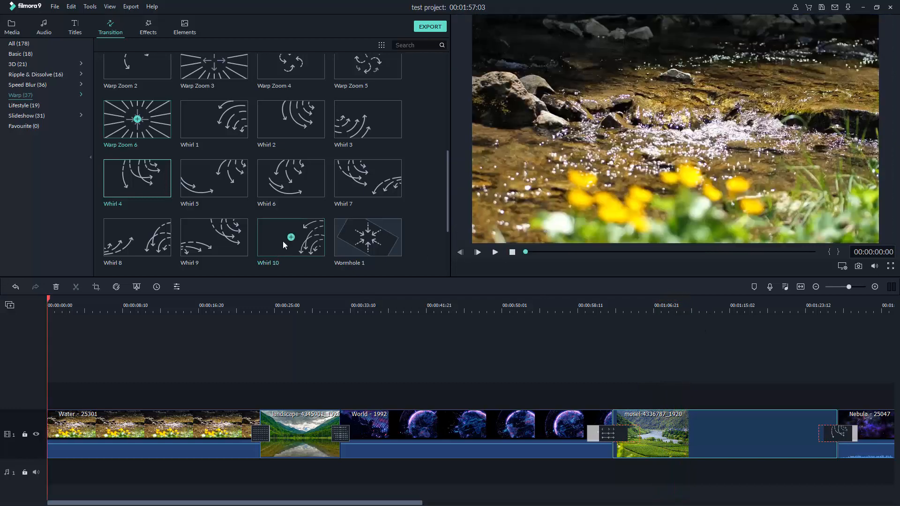
left_click(55, 9)
left_click(71, 83)
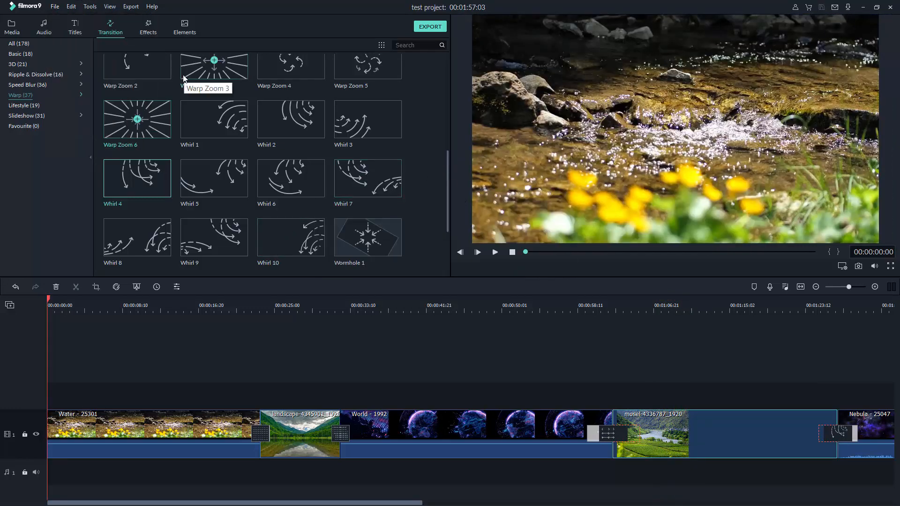
Switch the Effects library from Filters to Overlays and scroll down to the Cinematic Flares thumbnails
left_click(150, 33)
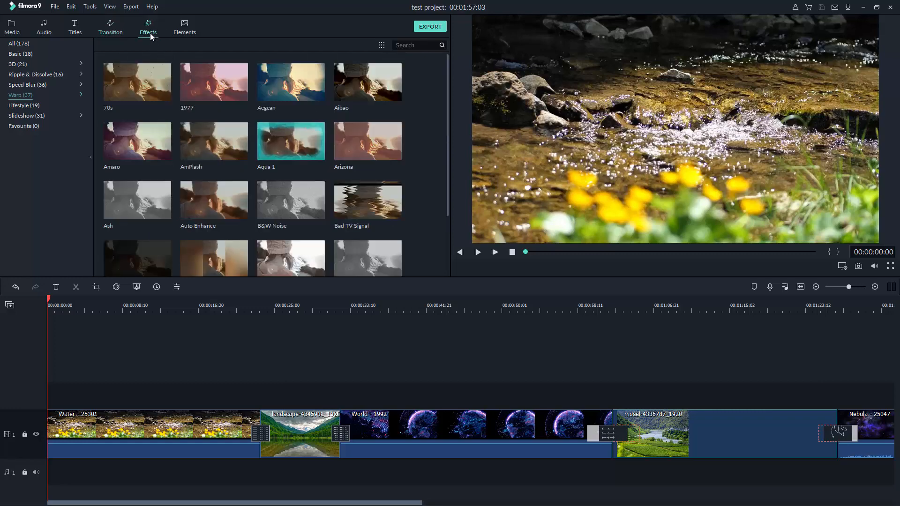
scroll(41, 84, "down", 2)
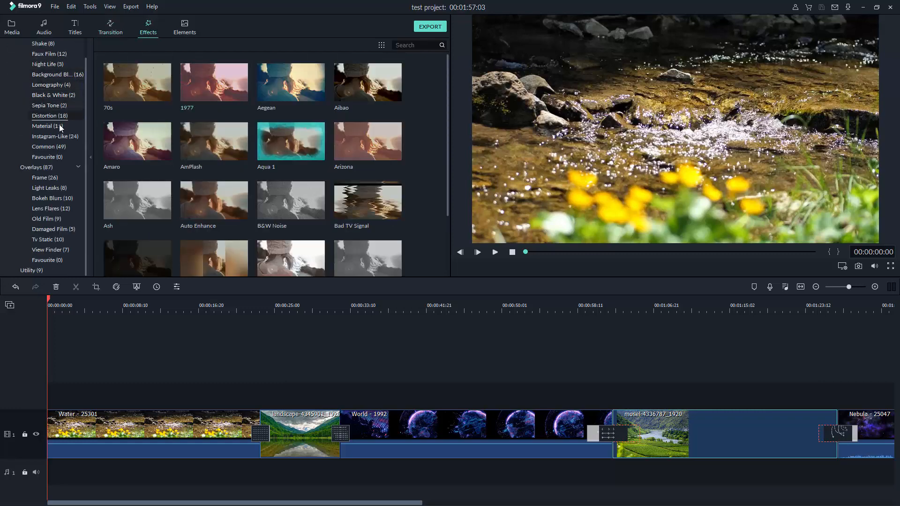
scroll(39, 132, "up", 2)
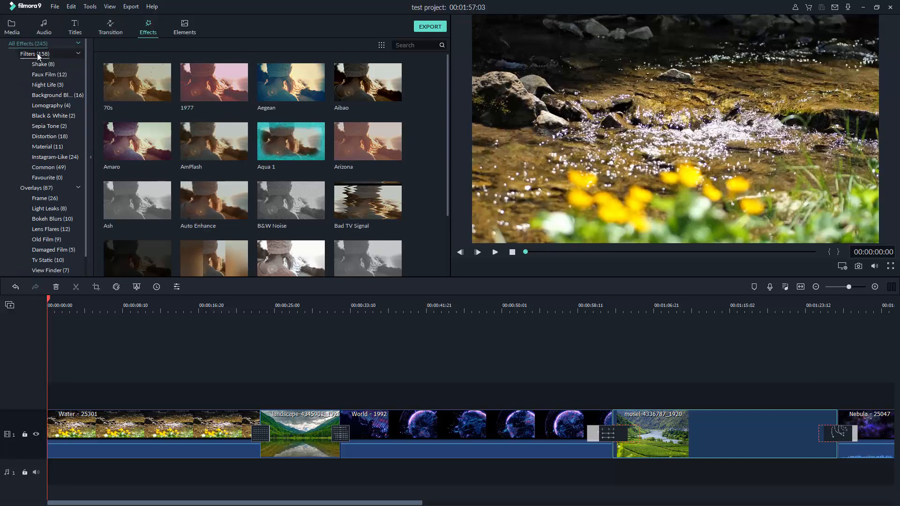
left_click(73, 54)
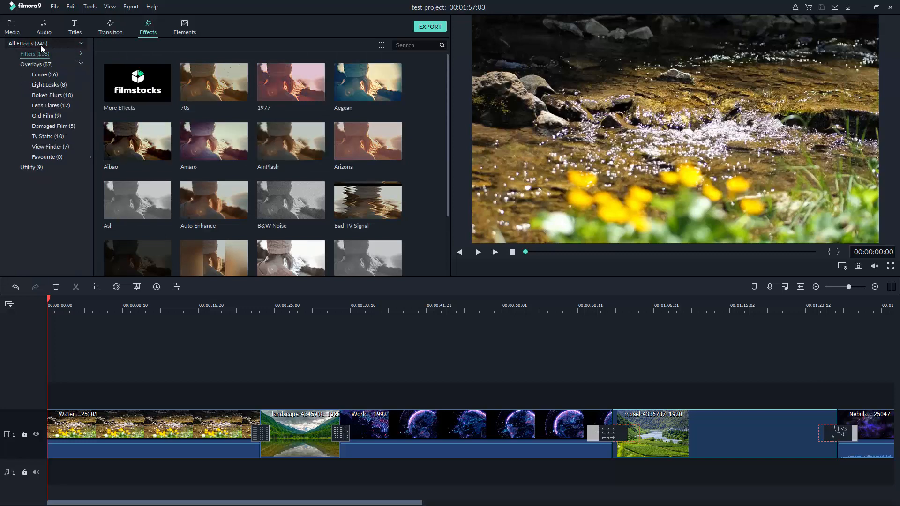
left_click(82, 64)
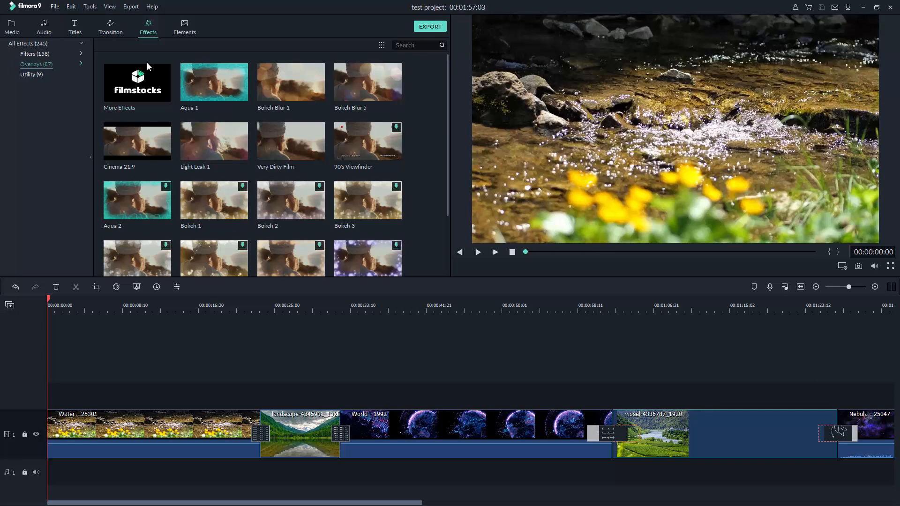
scroll(282, 124, "down", 5)
scroll(283, 127, "up", 5)
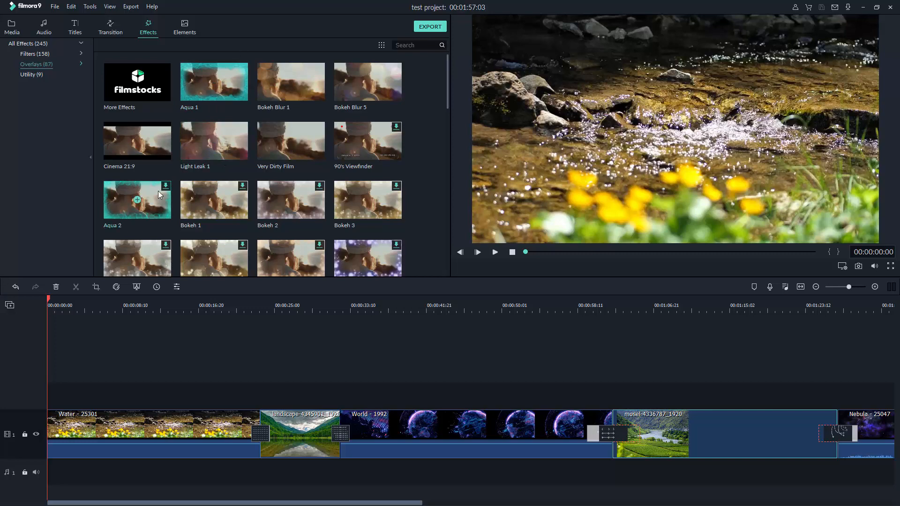
scroll(213, 147, "down", 6)
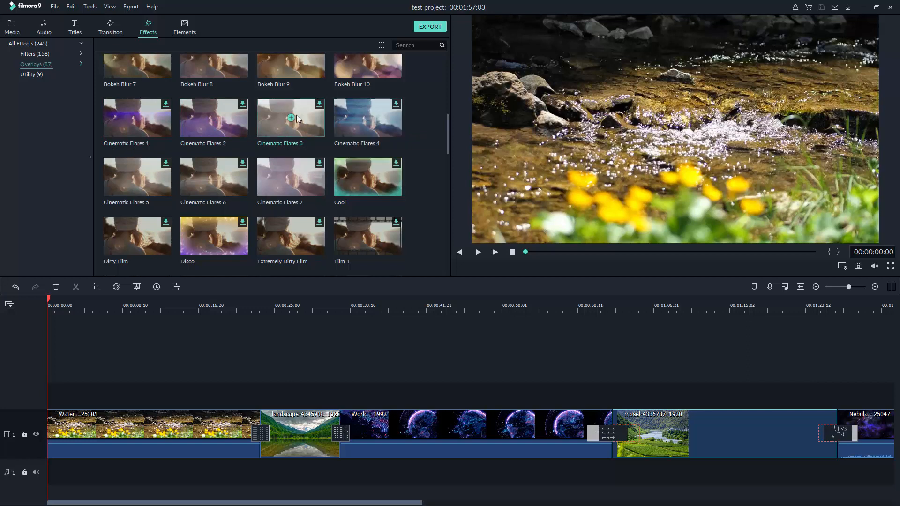
Drop Cinematic Flares 3 onto the Water clip and scrub its start to preview
left_click_drag(290, 110, 106, 435)
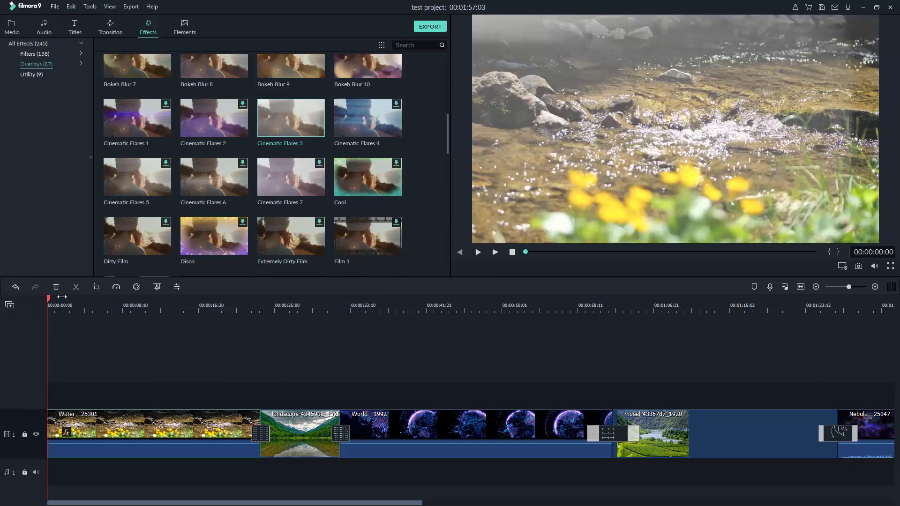
mouse_move(49, 301)
left_mouse_down()
mouse_move(119, 306)
mouse_move(56, 298)
mouse_move(164, 287)
mouse_move(49, 295)
mouse_move(214, 286)
mouse_move(48, 297)
left_mouse_up()
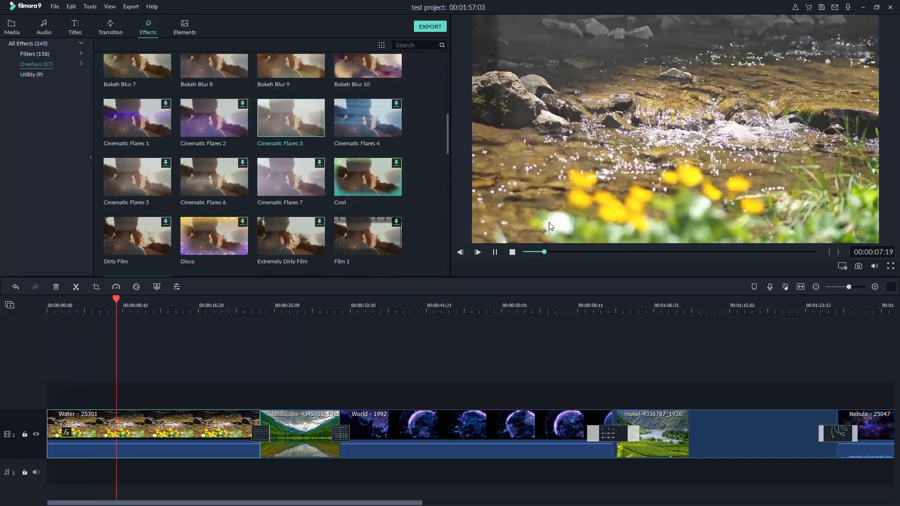
left_click(513, 253)
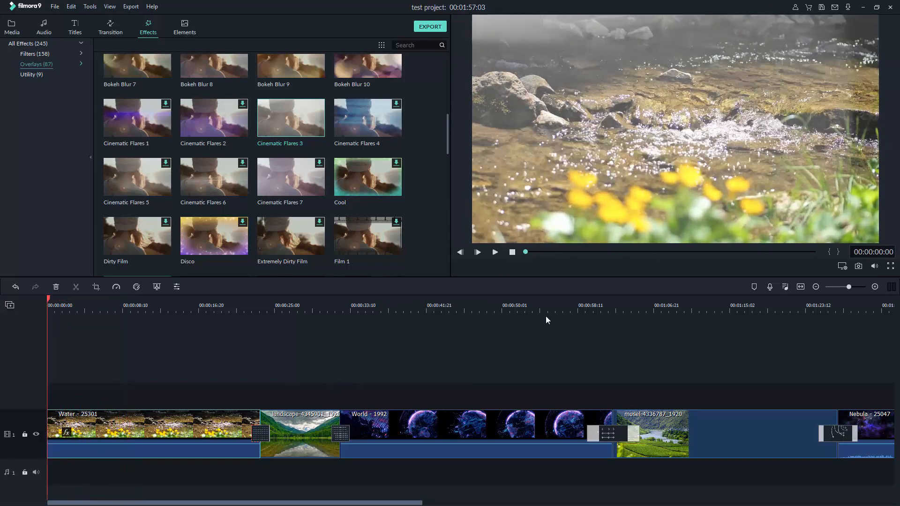
Move the playhead into the landscape clip near 00:00:26 and scroll the overlays toward Light Leak
left_click(275, 300)
left_click_drag(273, 299, 287, 229)
scroll(304, 143, "down", 8)
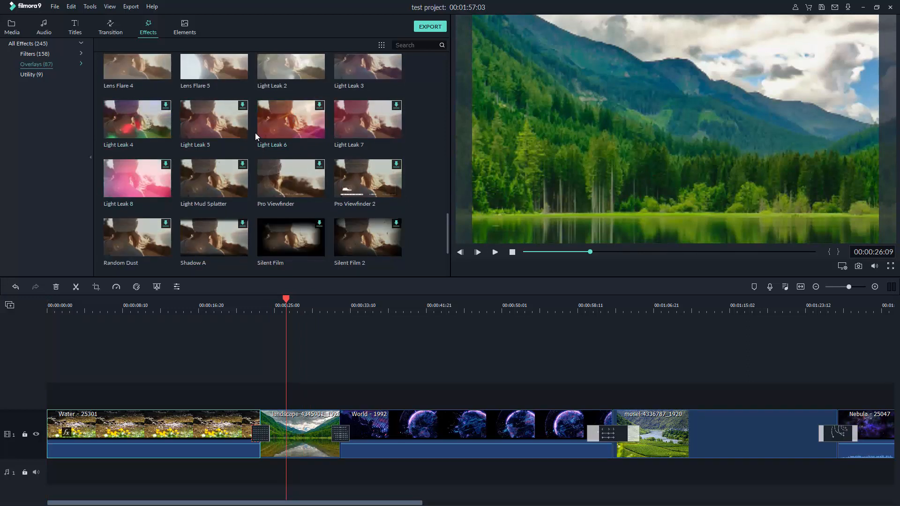
Download the Light Leak 6 overlay and drop it onto the landscape lake clip
mouse_move(284, 113)
left_click_drag(284, 109, 290, 127)
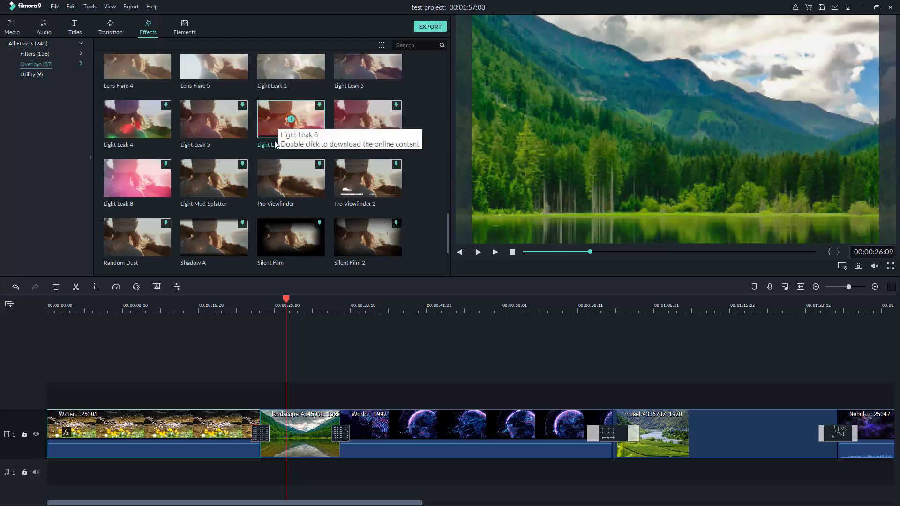
double_click(301, 126)
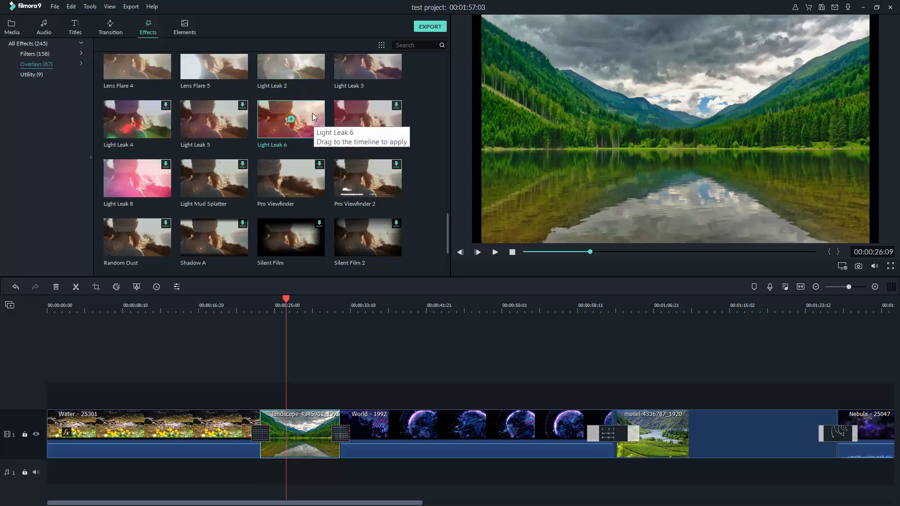
left_click_drag(305, 107, 305, 420)
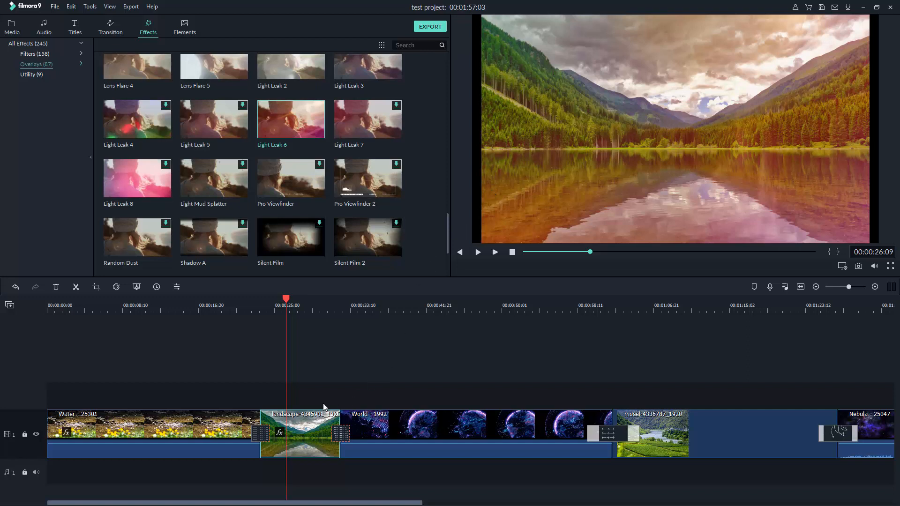
Scale up the landscape clip in the preview so it fills the whole frame
double_click(560, 141)
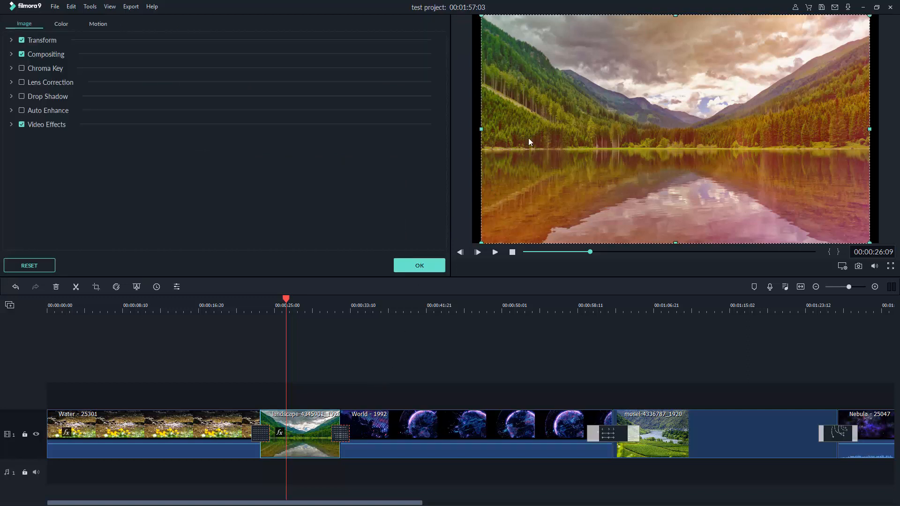
left_click_drag(479, 243, 464, 253)
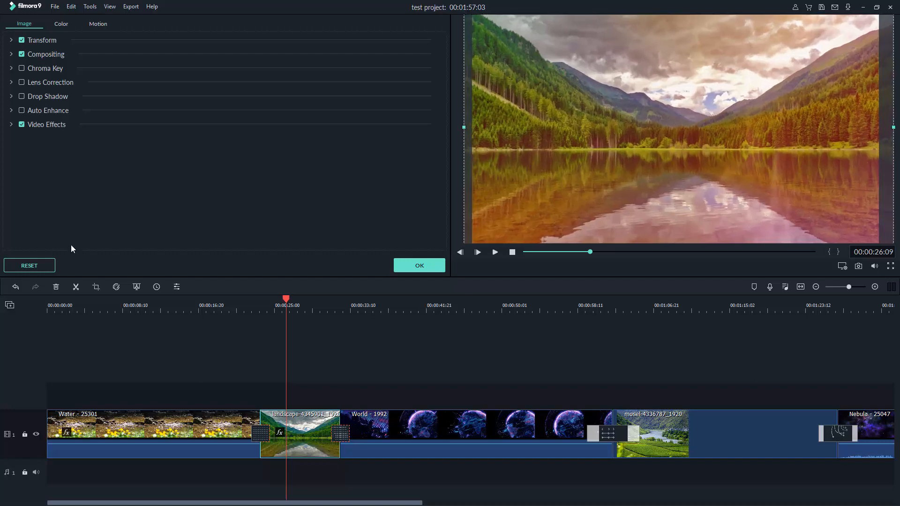
left_click(425, 266)
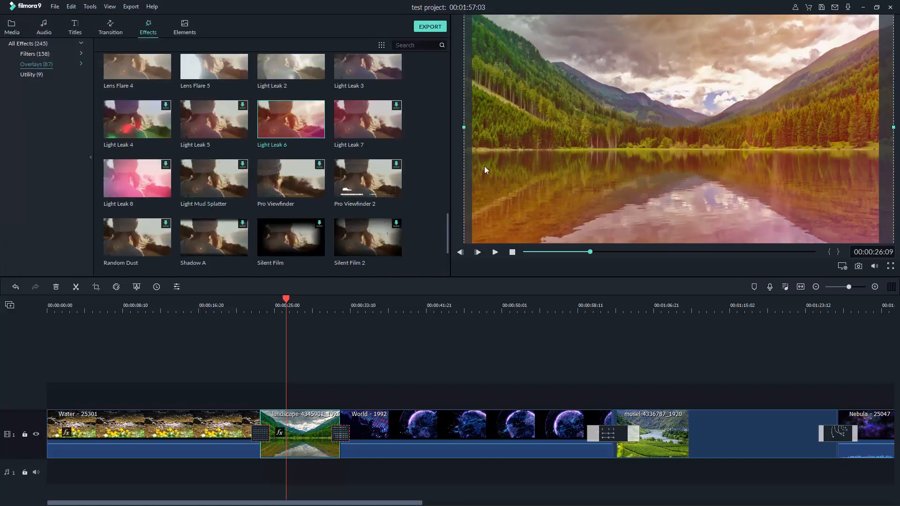
Play from 00:00:26:00 and scrub the landscape clip to check the light leak glow
left_click(283, 302)
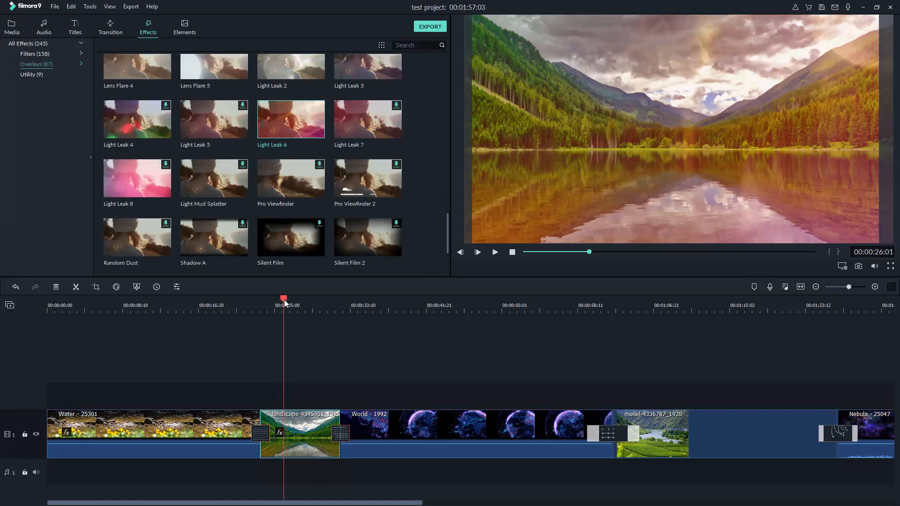
left_click(495, 253)
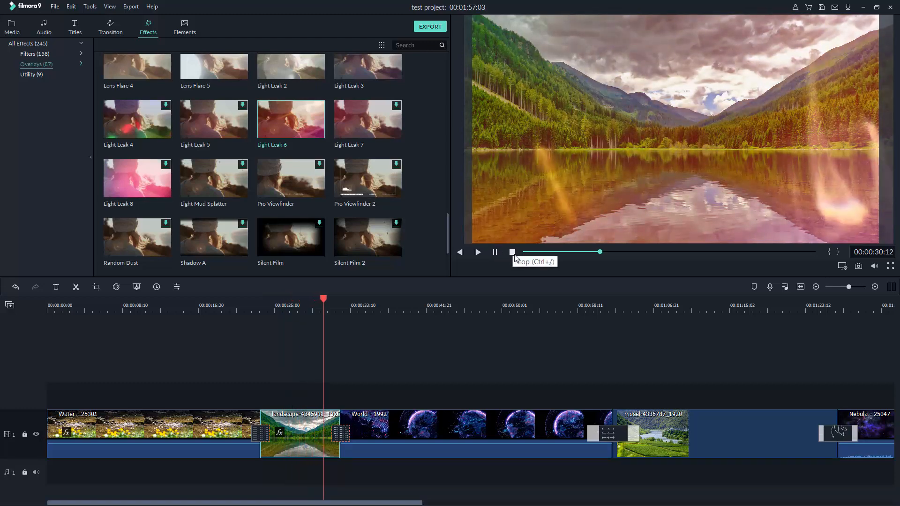
left_click(512, 253)
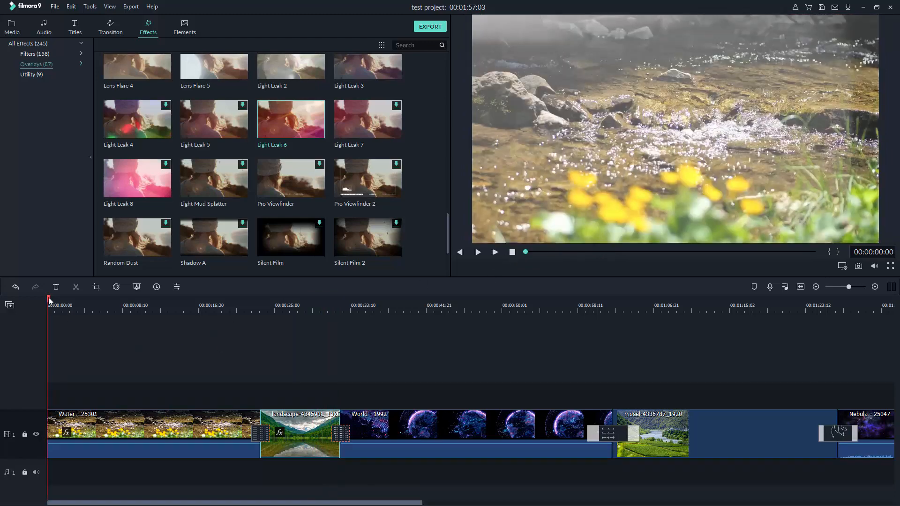
left_click_drag(49, 297, 285, 343)
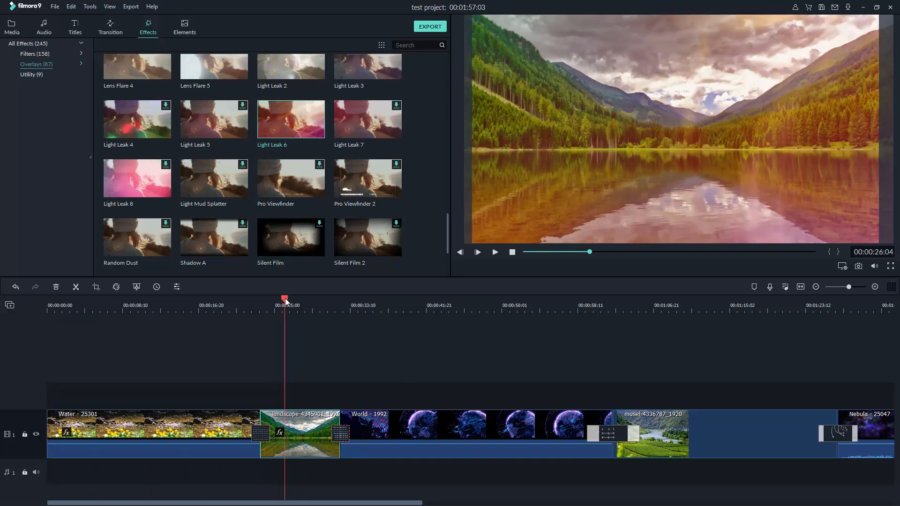
left_click_drag(285, 302, 389, 316)
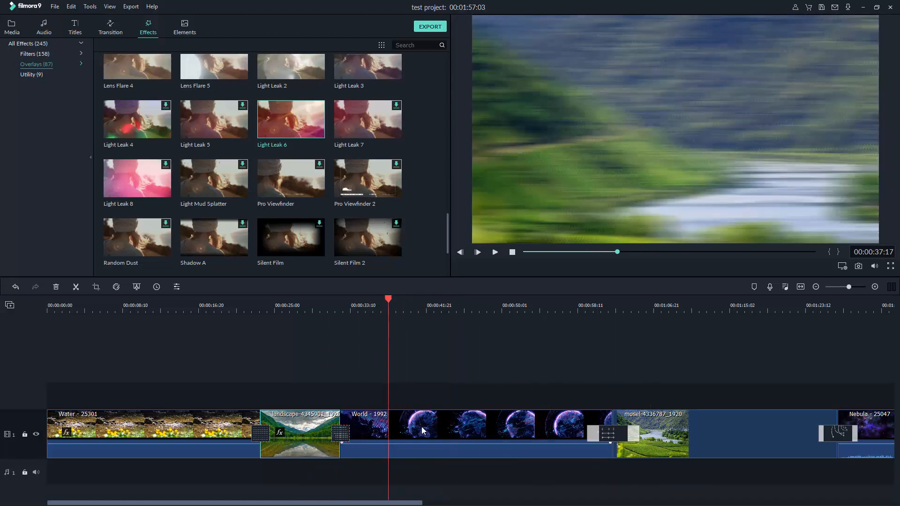
left_click(426, 419)
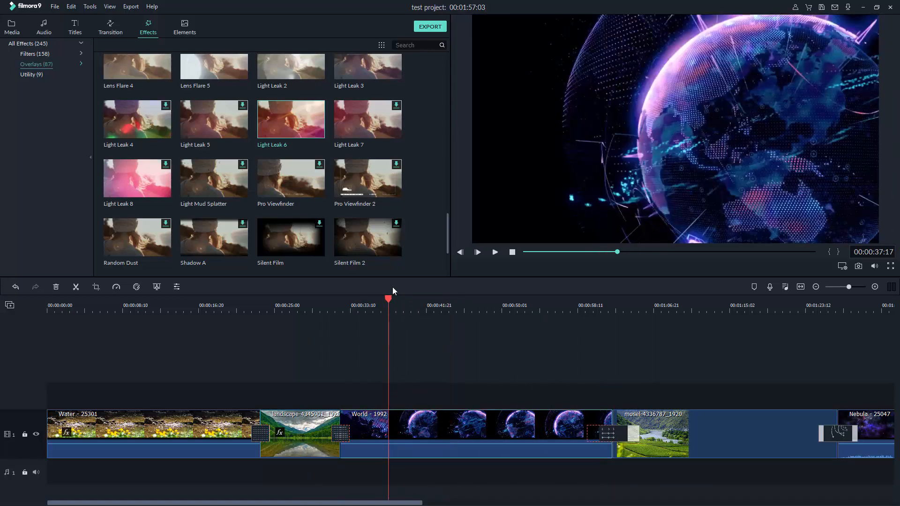
left_click_drag(387, 297, 425, 376)
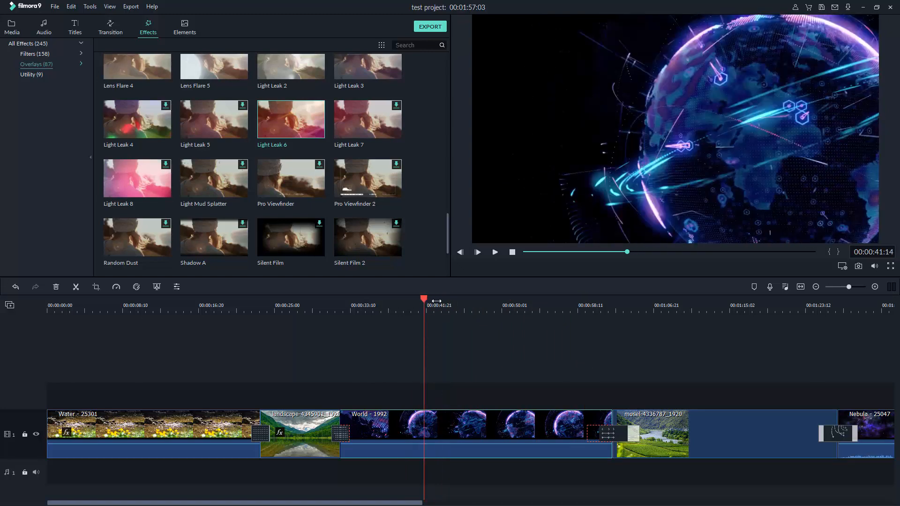
left_click_drag(426, 301, 477, 298)
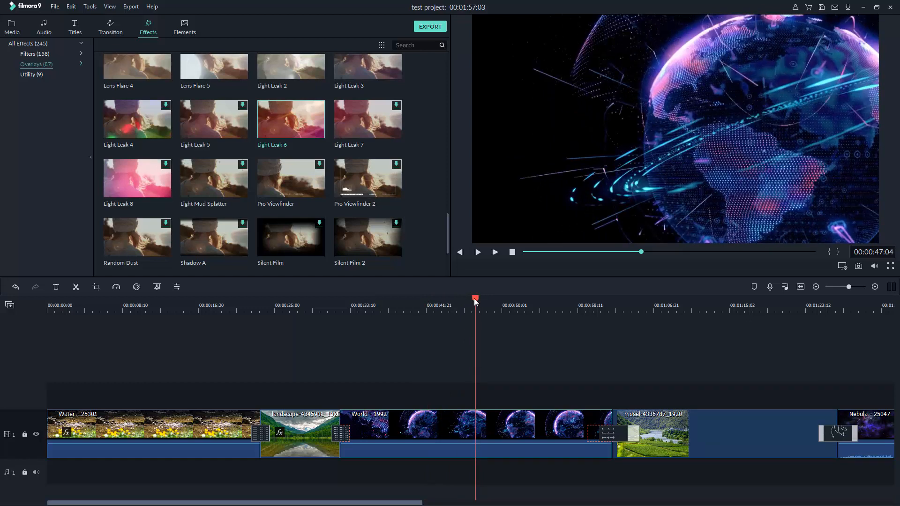
right_click(476, 431)
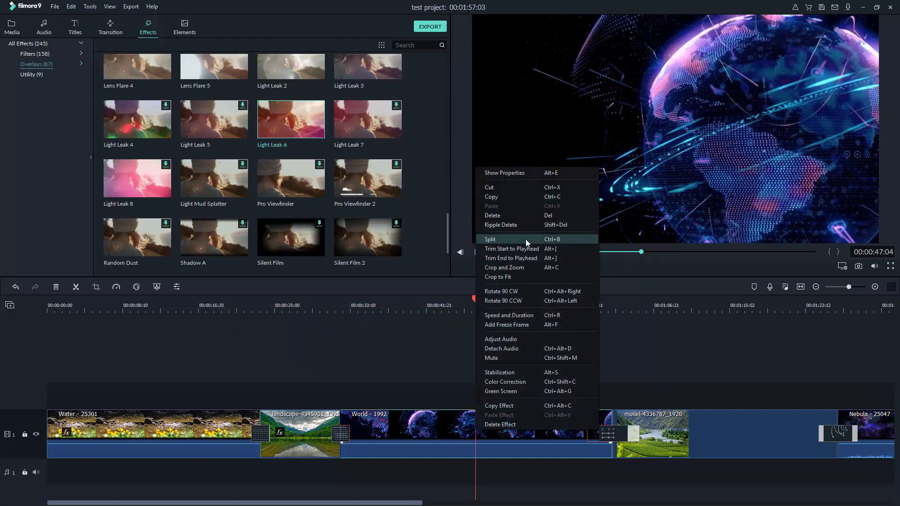
left_click(555, 239)
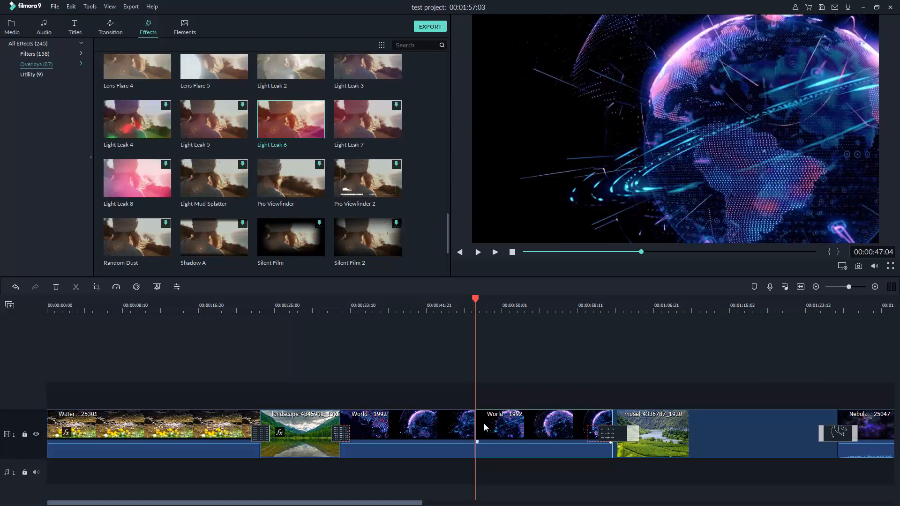
left_click(478, 302)
left_click_drag(477, 298, 423, 317)
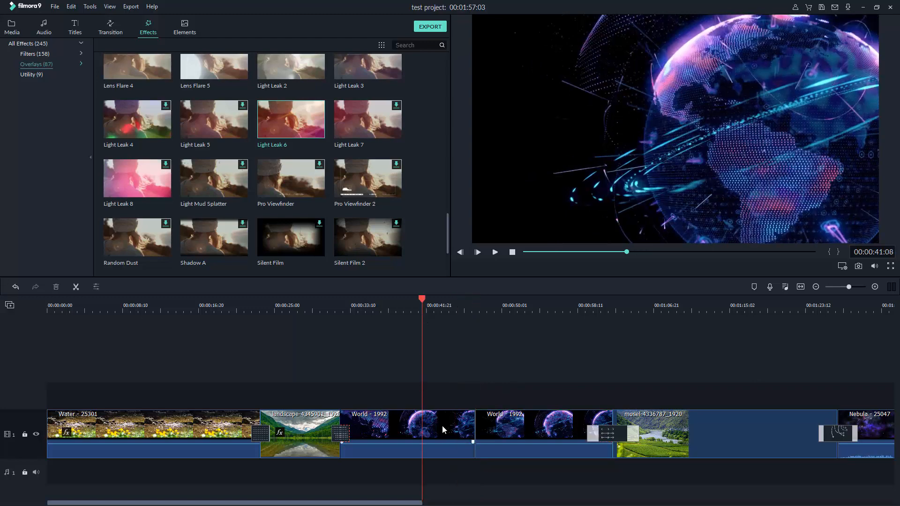
left_click(442, 426)
left_click(510, 420)
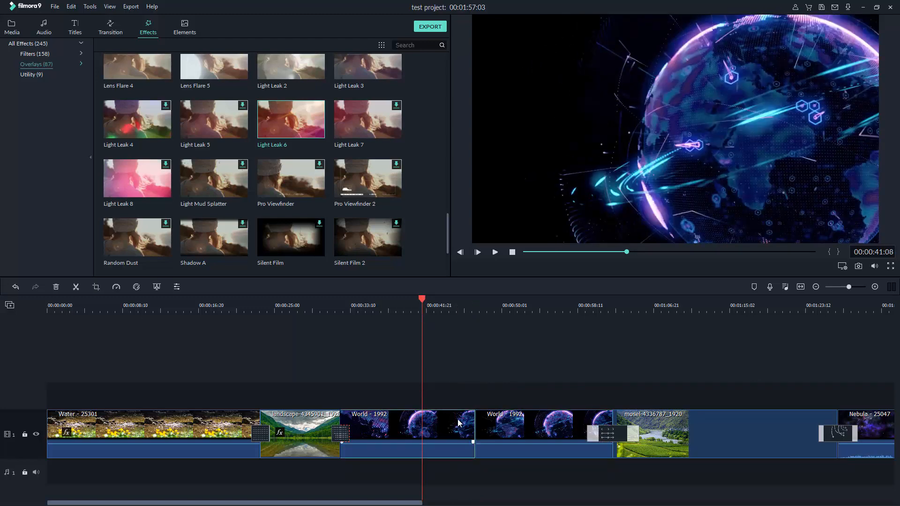
left_click(472, 384)
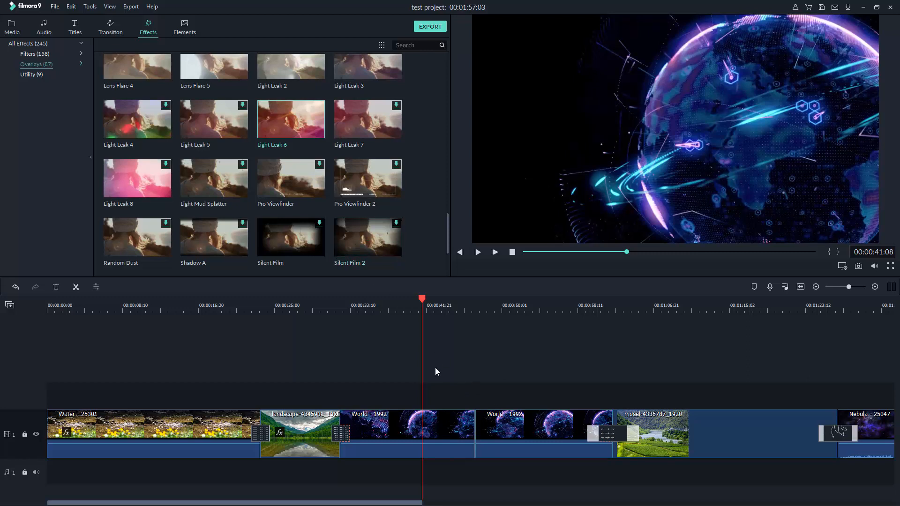
left_click(438, 417)
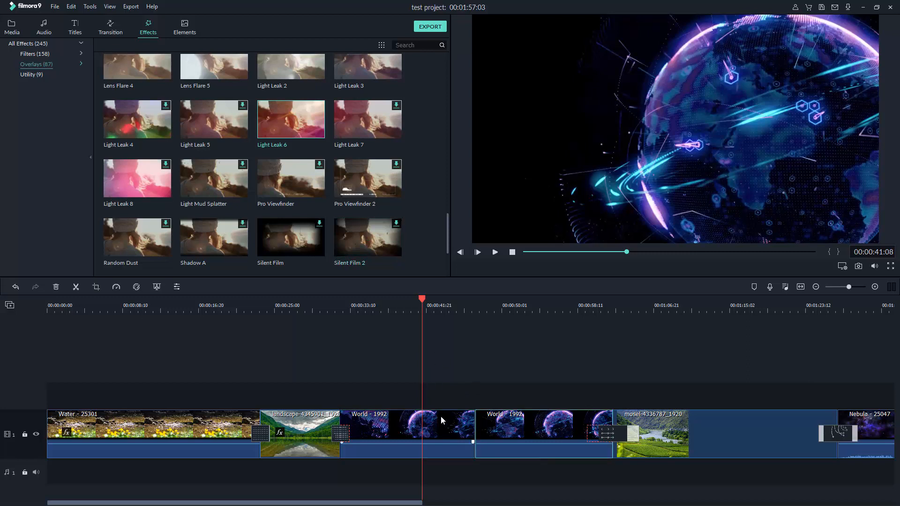
Apply the Glow filter from Filters to the first World - 1992 clip
scroll(298, 164, "down", 5)
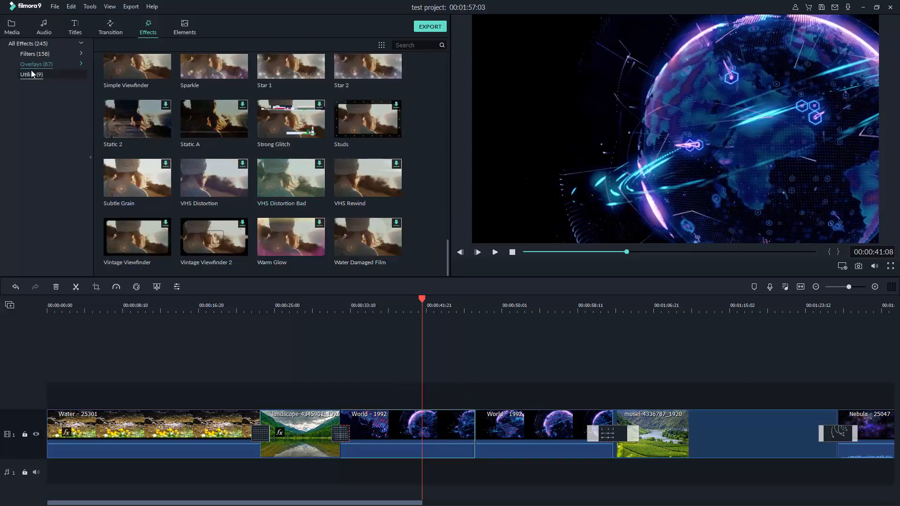
left_click(79, 53)
scroll(305, 144, "down", 5)
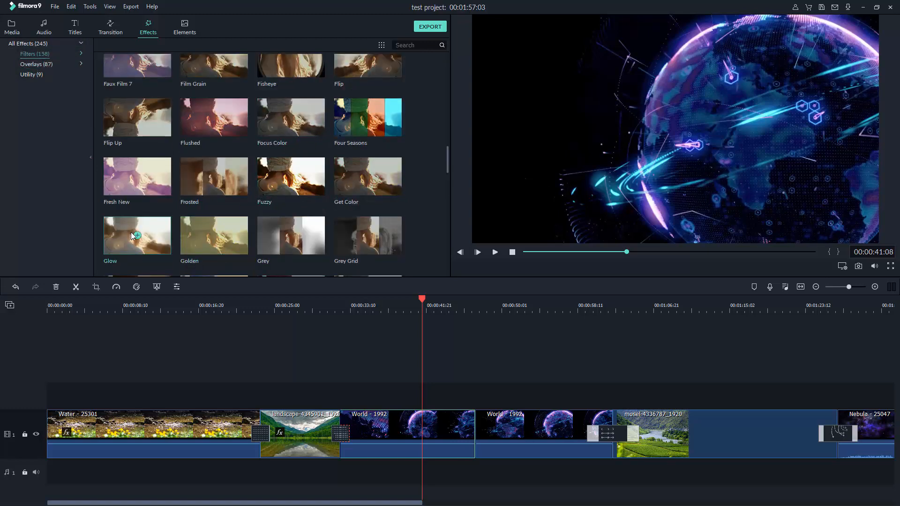
left_click_drag(133, 235, 393, 438)
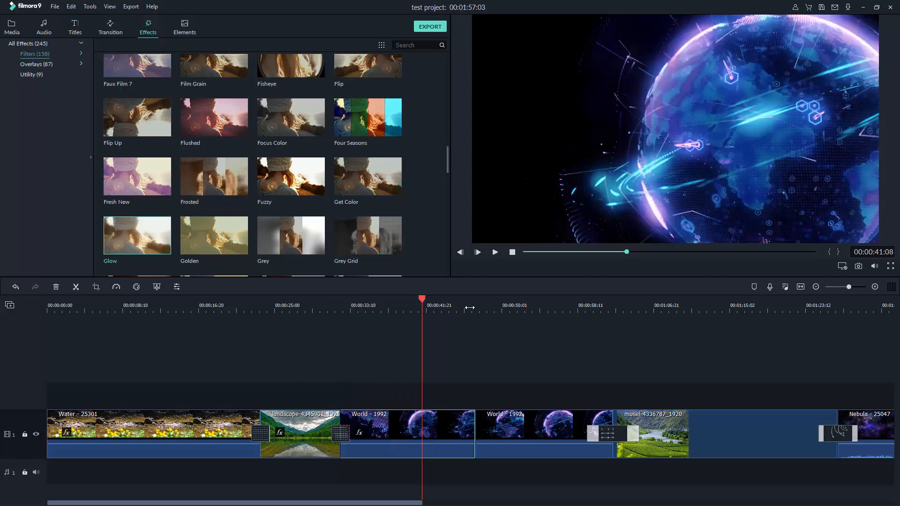
Add the green Sage filter to the second World clip and preview it, ending at 00:00:48:21
left_click_drag(483, 310, 523, 301)
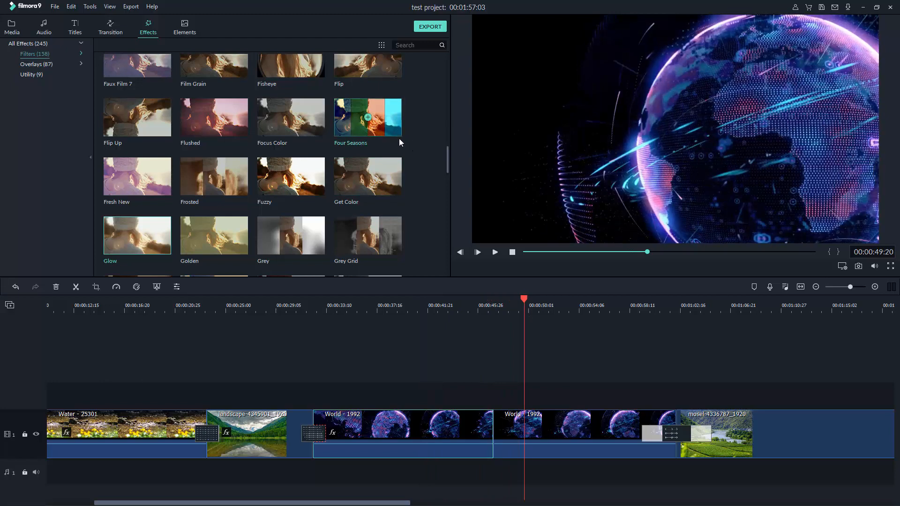
scroll(393, 154, "down", 15)
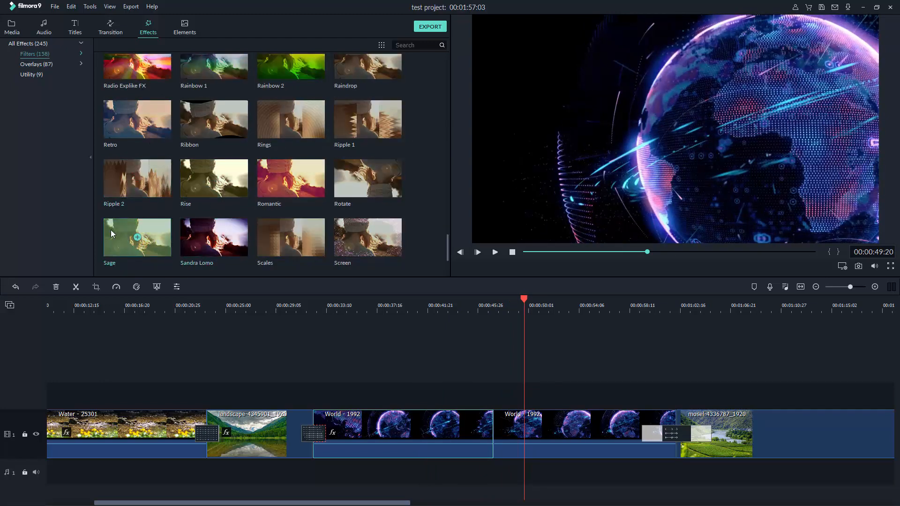
left_click_drag(111, 229, 570, 438)
left_click(517, 302)
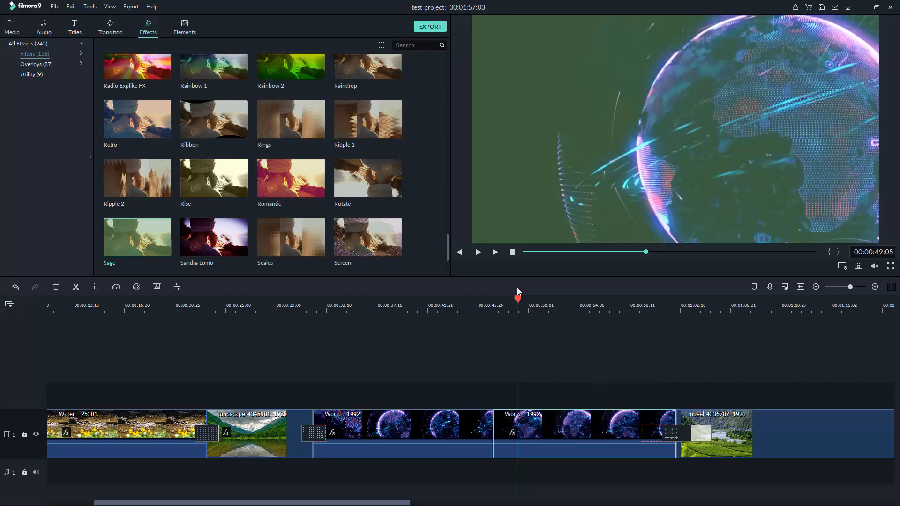
left_click(542, 302)
left_click(530, 300)
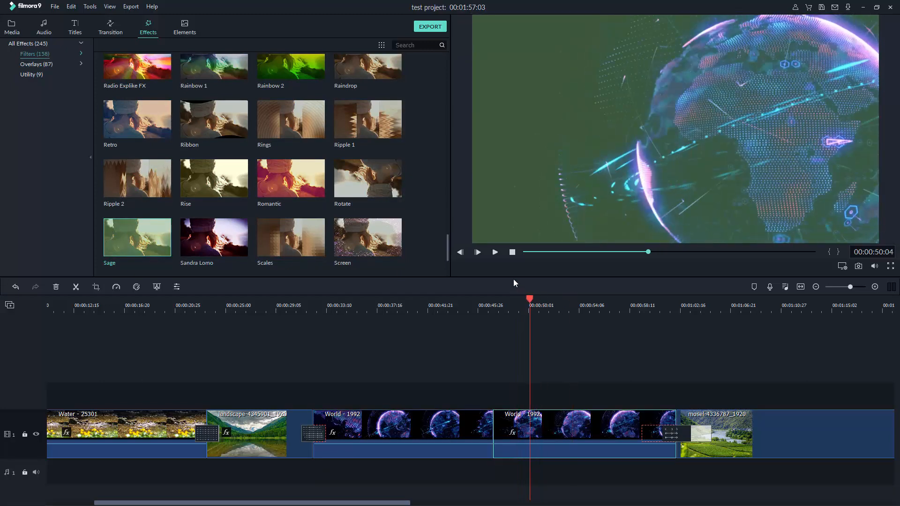
left_click(521, 300)
left_click(513, 254)
left_click(512, 300)
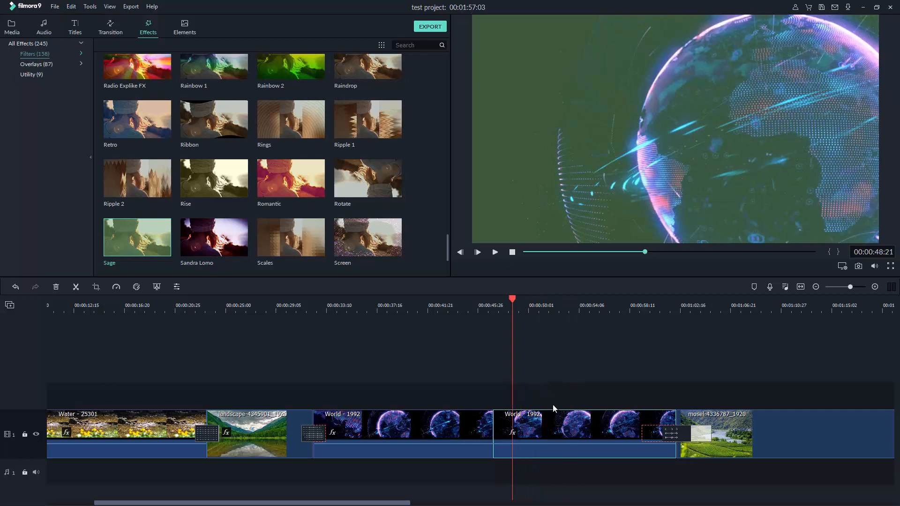
Delete the Sage effect from the second World clip and preview the untinted footage
right_click(557, 424)
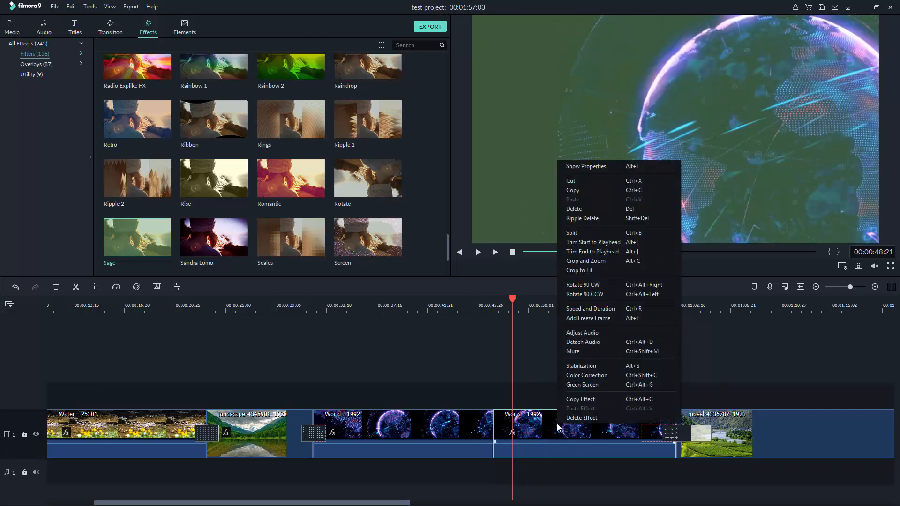
left_click(592, 419)
left_click(509, 302)
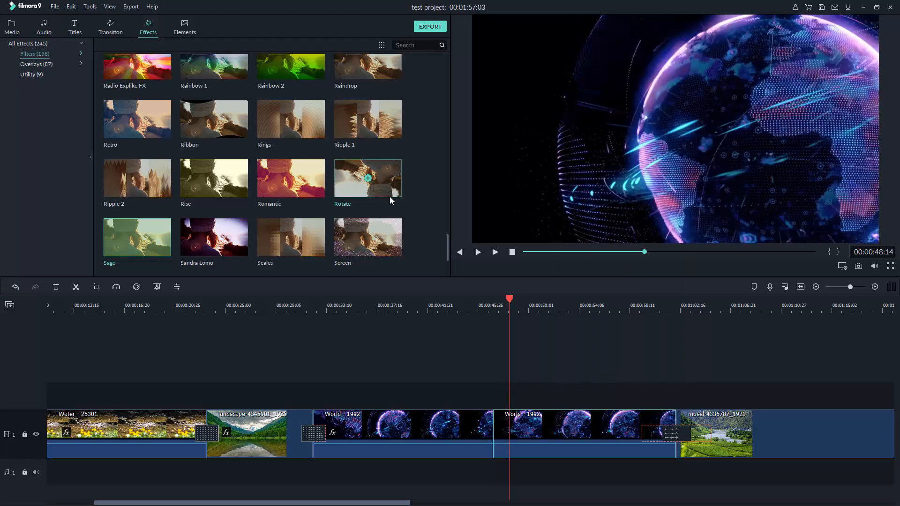
left_click(485, 305)
left_click(593, 304)
left_click(543, 351)
left_click(543, 305)
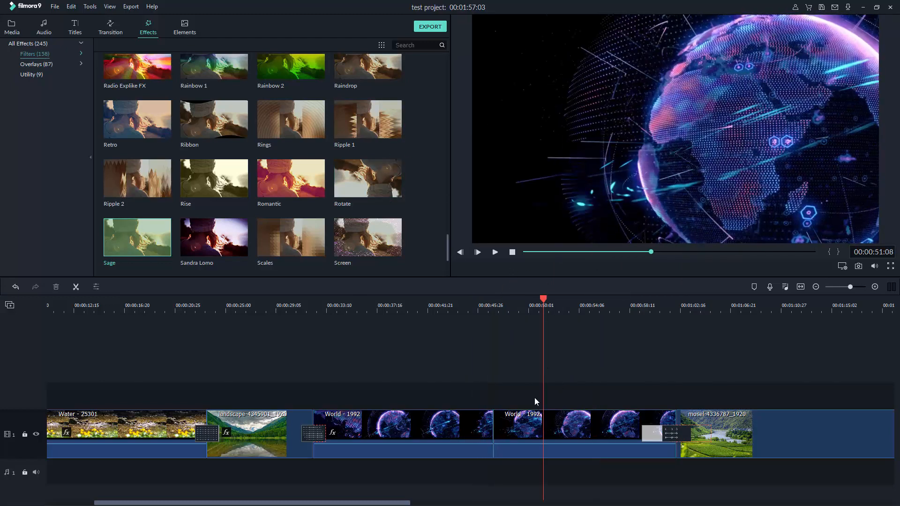
left_click(521, 305)
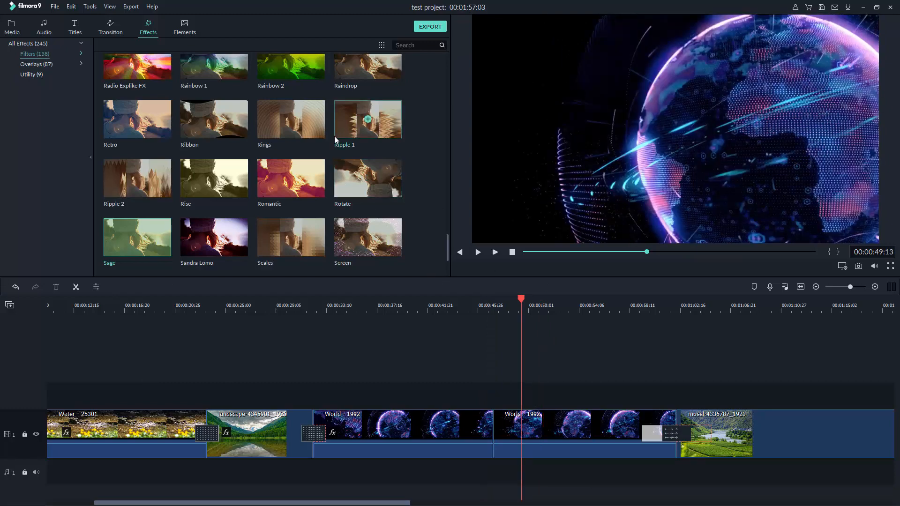
Apply the purple Viola filter to the second World clip, playhead at 00:00:49:06
scroll(340, 123, "down", 5)
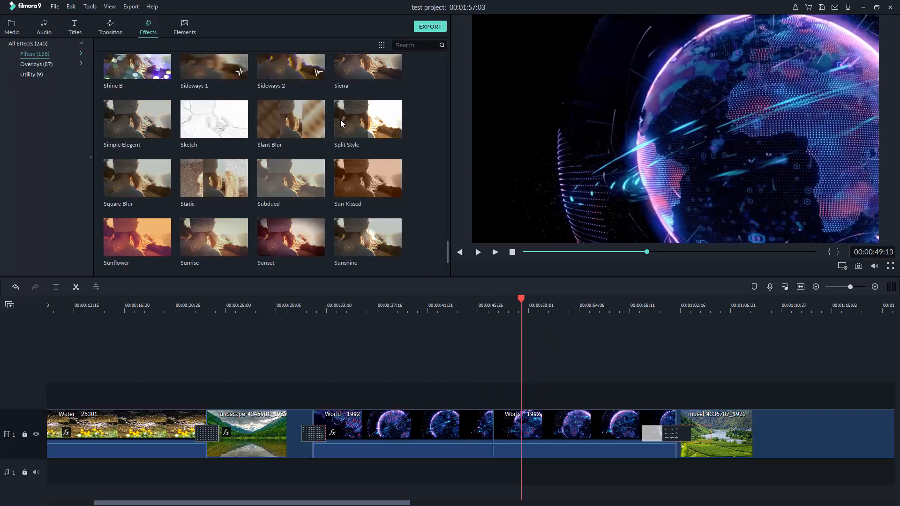
scroll(243, 216, "down", 5)
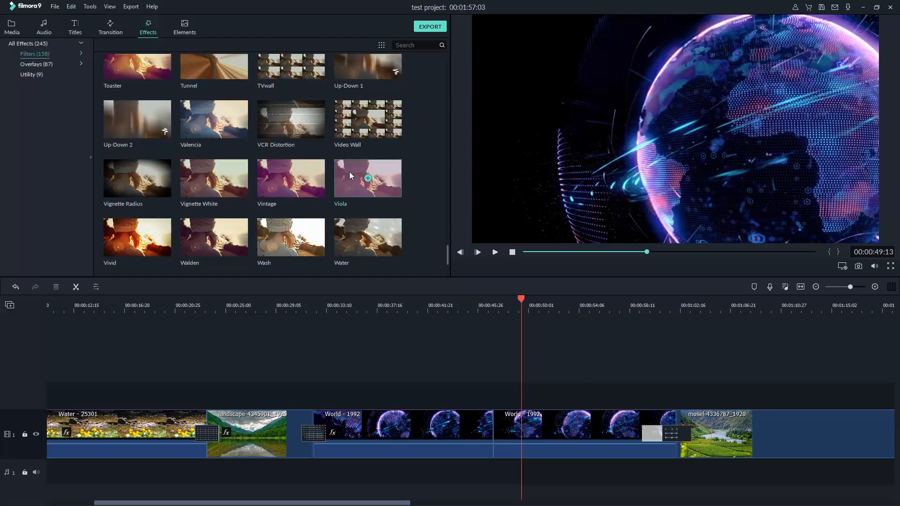
left_click_drag(350, 171, 550, 423)
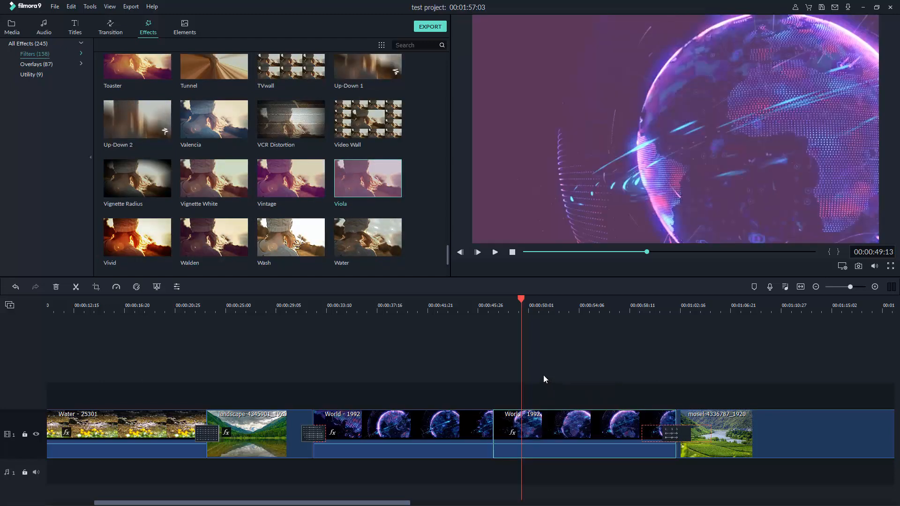
left_click_drag(521, 307, 359, 352)
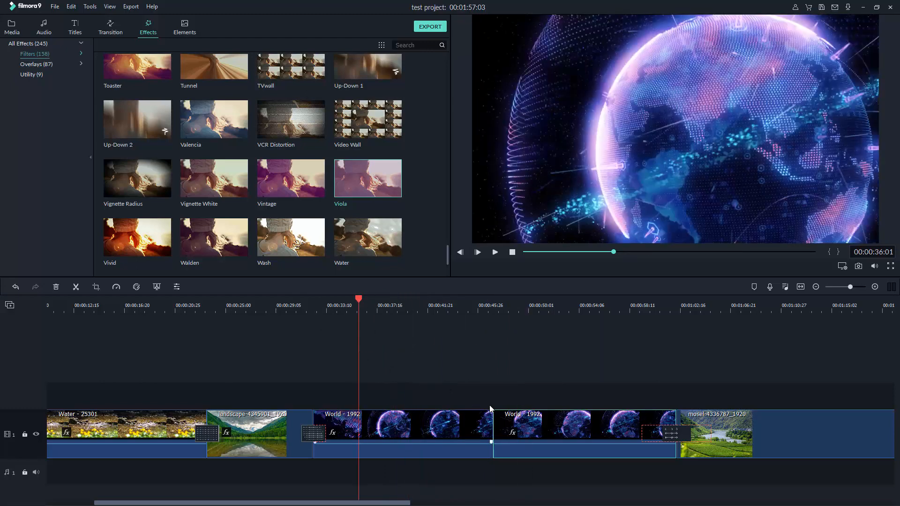
right_click(439, 427)
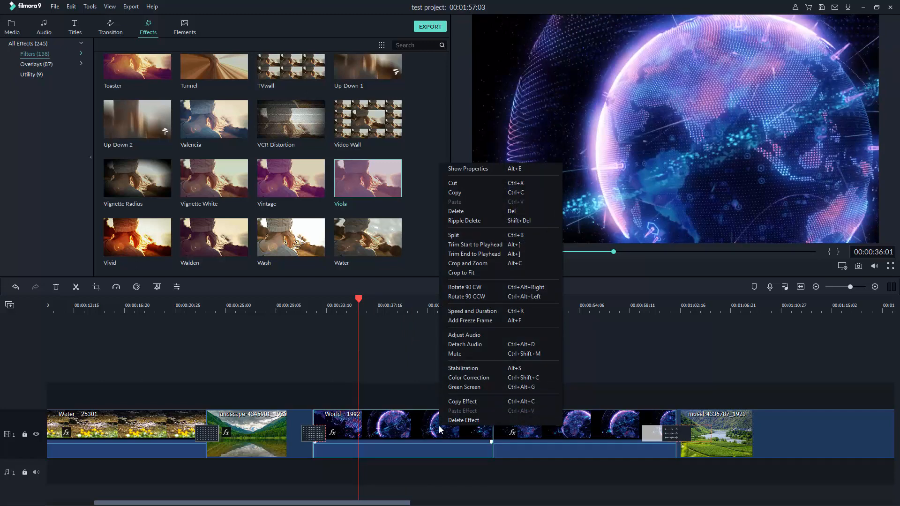
left_click(407, 384)
left_click_drag(326, 314, 308, 314)
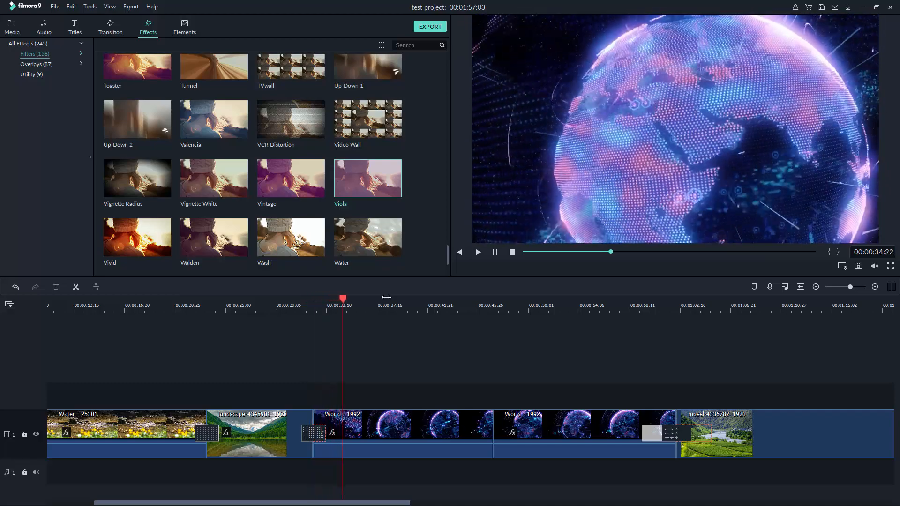
scroll(361, 303, "up", 3)
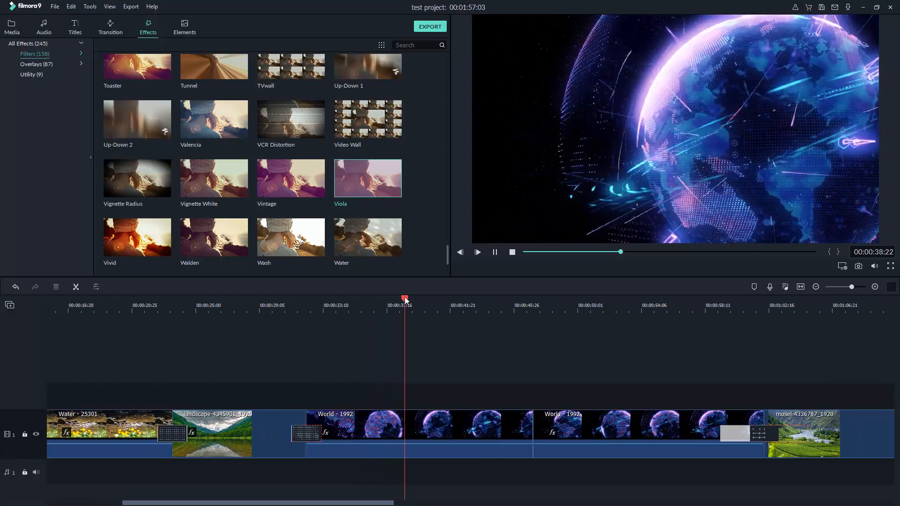
scroll(440, 302, "up", 3)
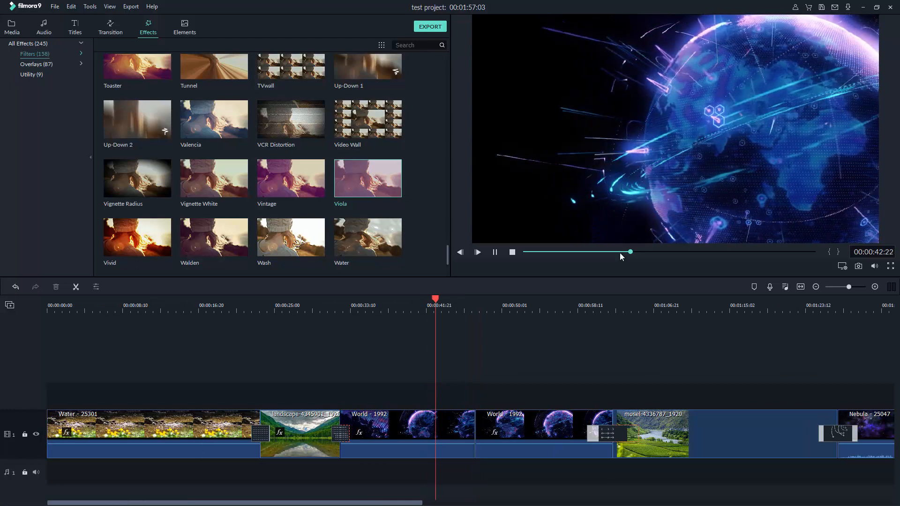
left_click(637, 251)
key("space")
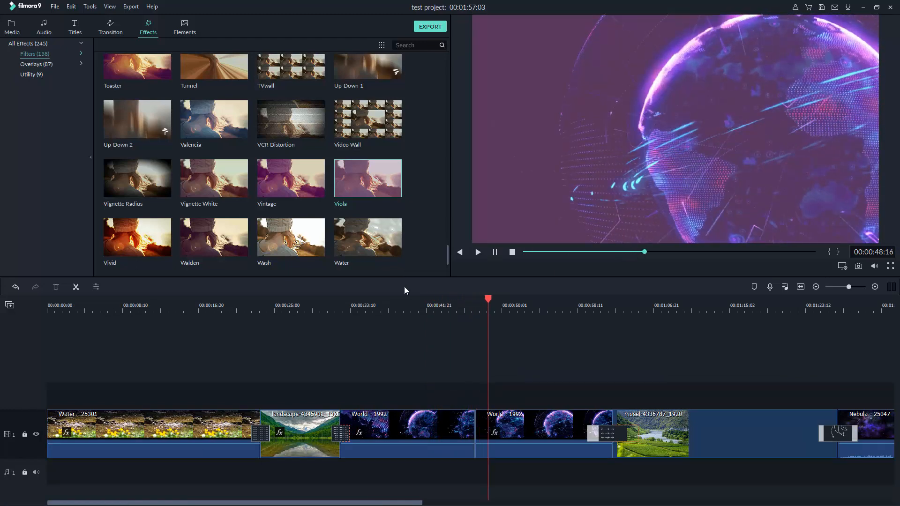
left_click(513, 256)
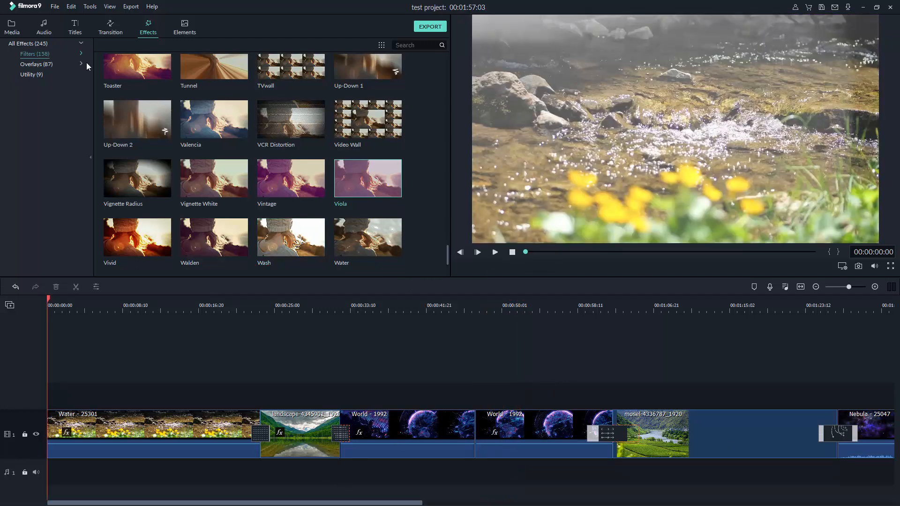
left_click_drag(409, 504, 268, 485)
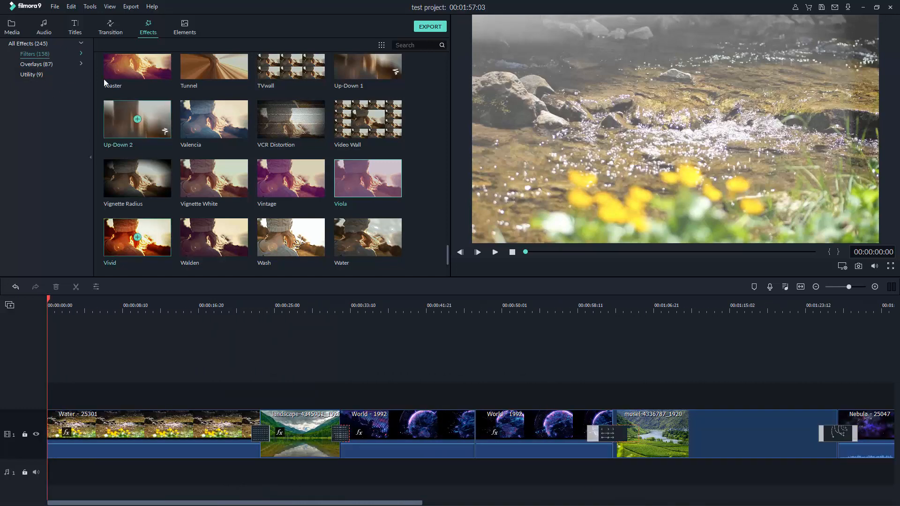
Show the Titles library and scroll through the Openers templates
left_click(75, 32)
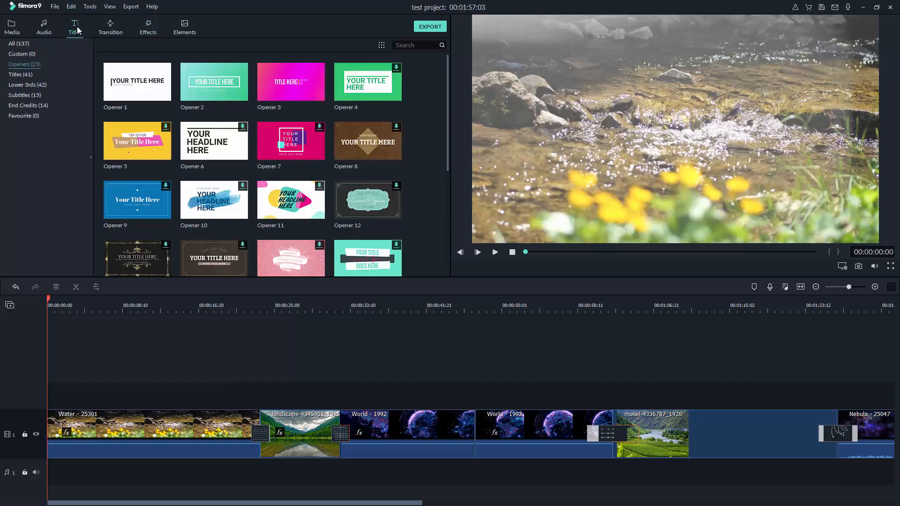
scroll(218, 97, "down", 5)
scroll(243, 161, "up", 5)
scroll(187, 199, "down", 5)
scroll(169, 122, "up", 5)
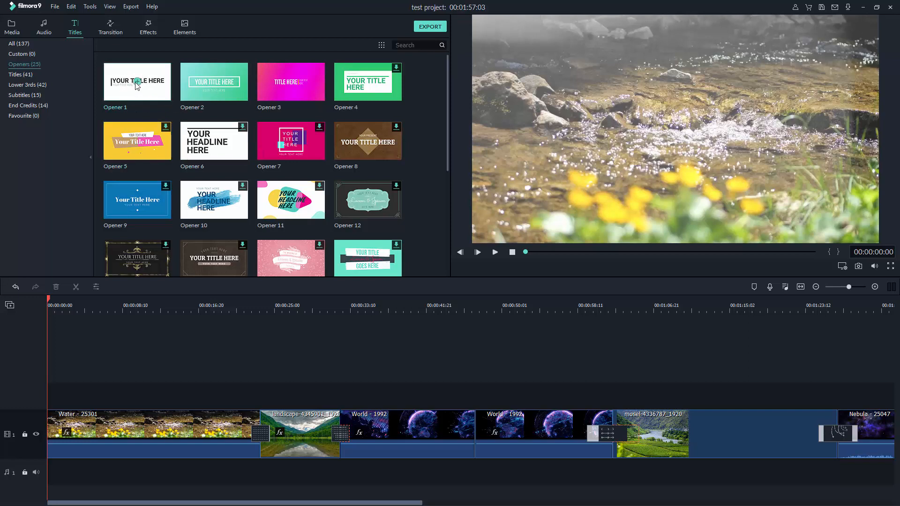
Download Opener 5, place it at the project start on a new track, preview it, and open it for editing
left_click(164, 129)
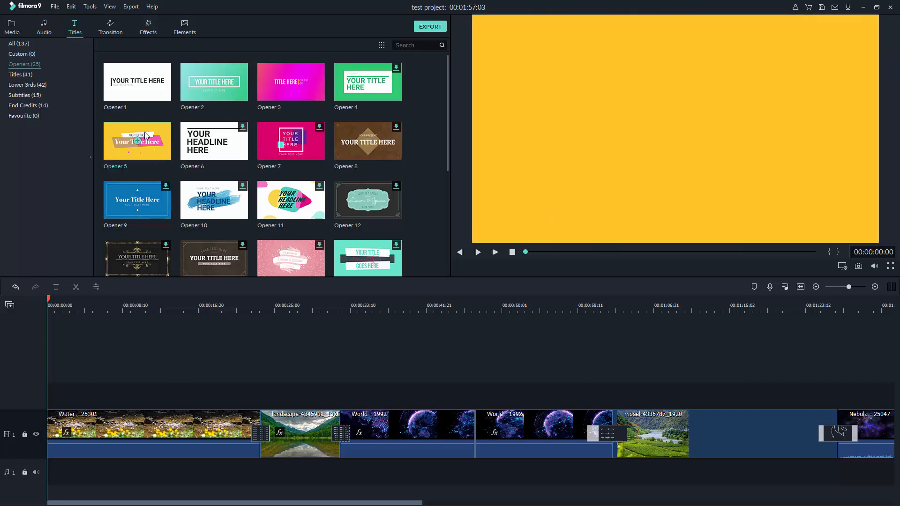
left_click_drag(144, 131, 46, 387)
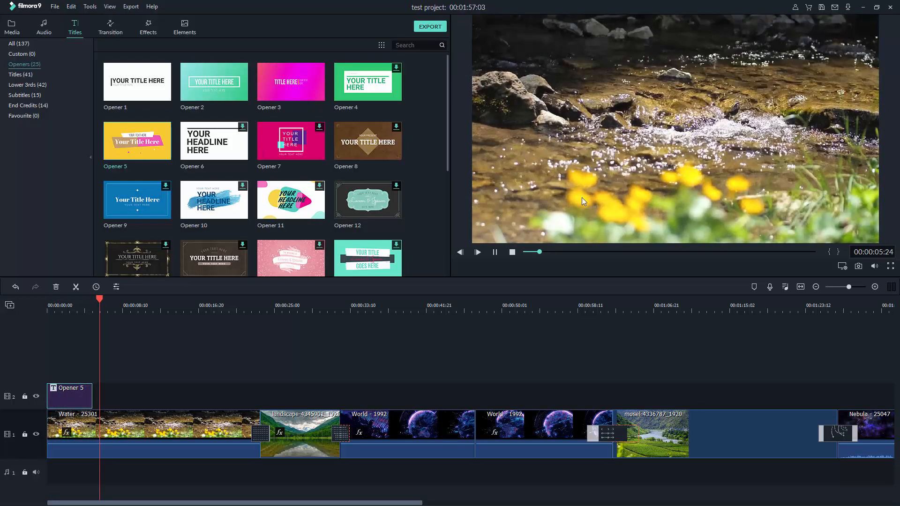
left_click(512, 252)
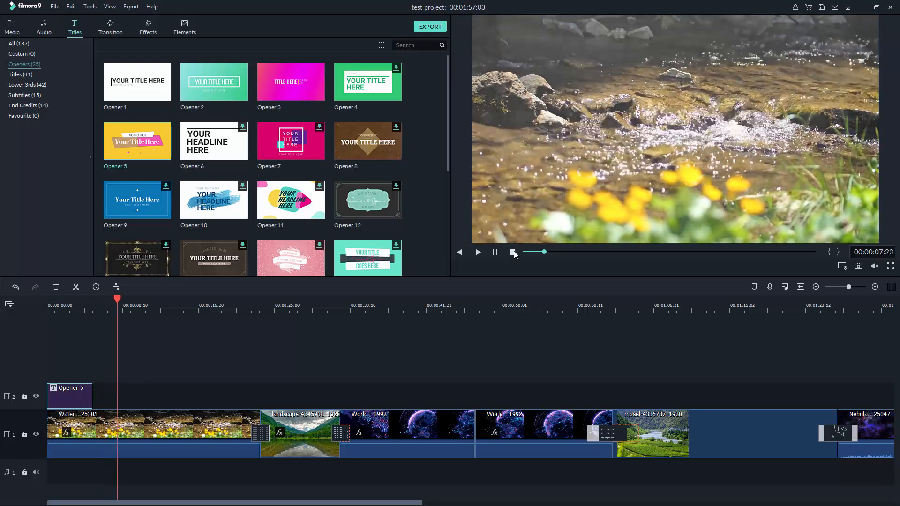
left_click_drag(118, 300, 66, 313)
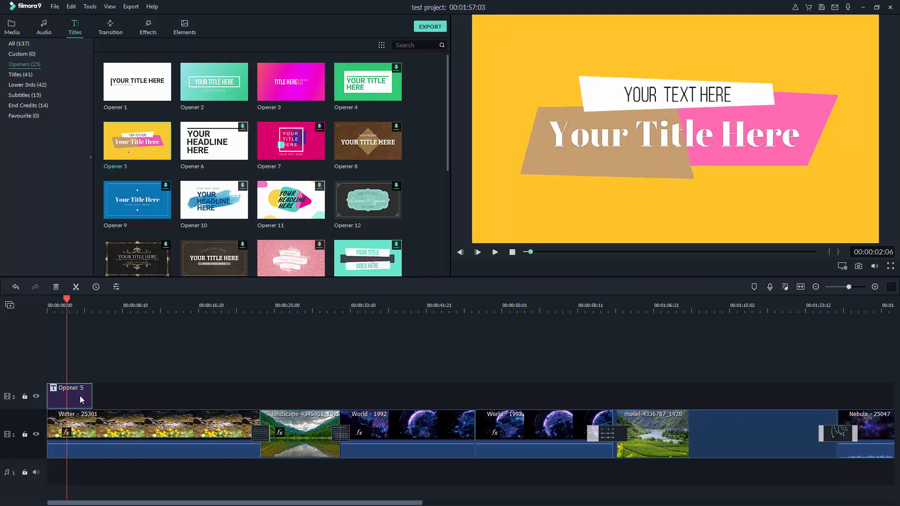
double_click(80, 395)
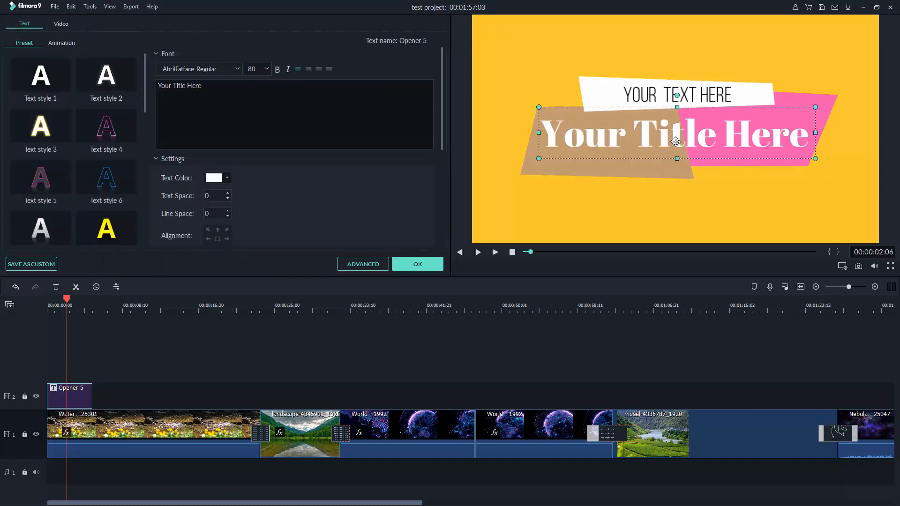
Replace the opener's 'Your Title Here' line with 'Different Text', previewing the animation
double_click(590, 135)
left_click_drag(549, 134, 831, 140)
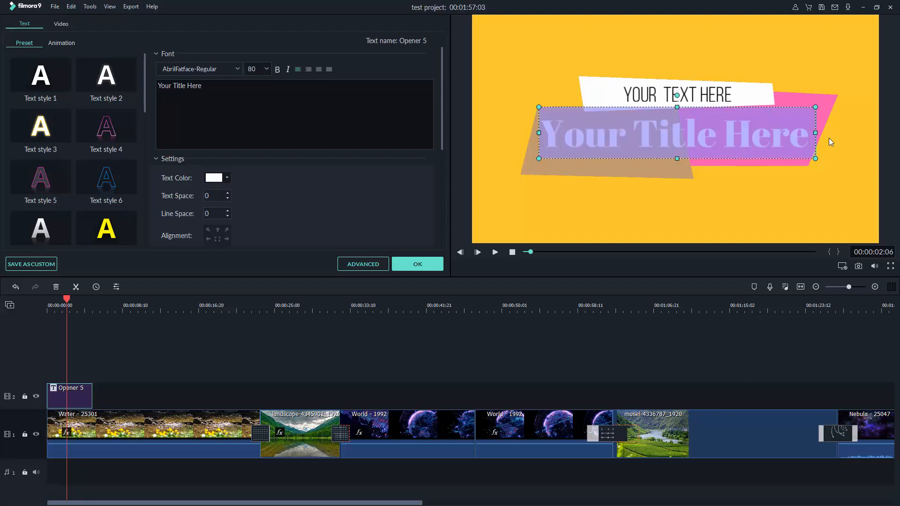
type("D")
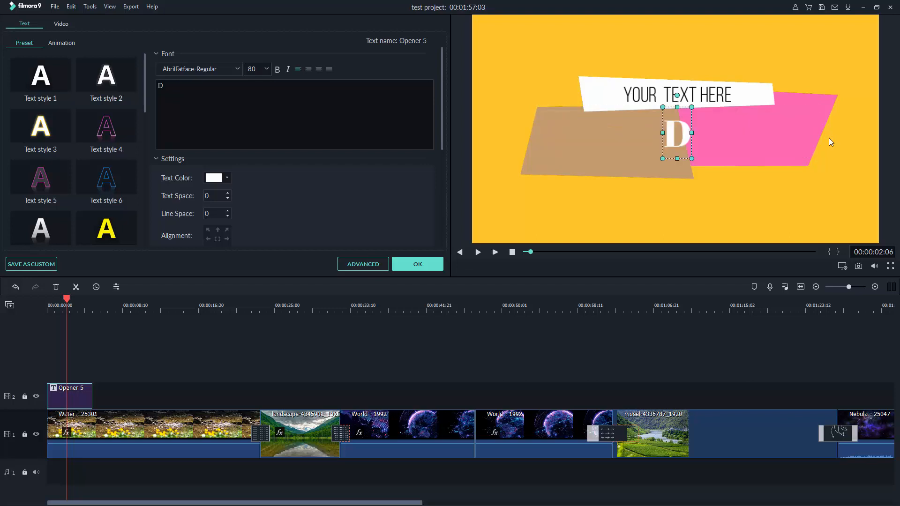
type("iffere")
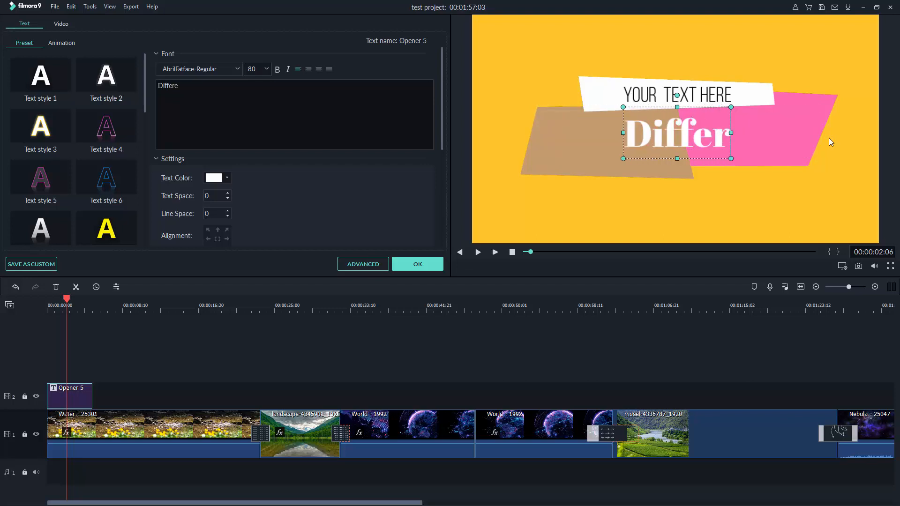
type("nt")
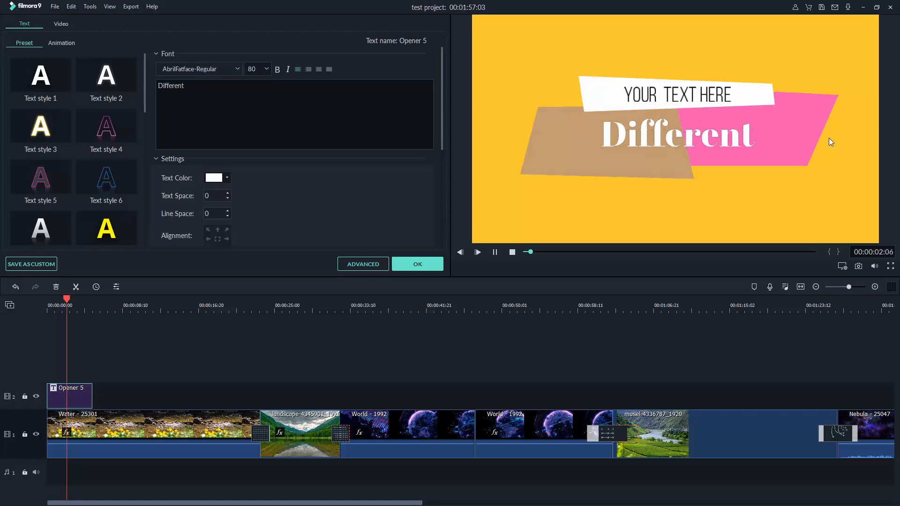
type("T")
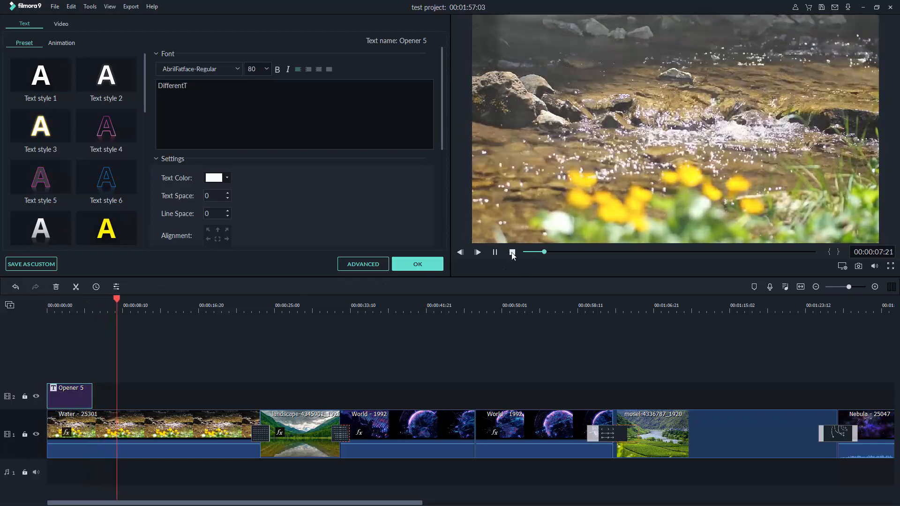
left_click(512, 253)
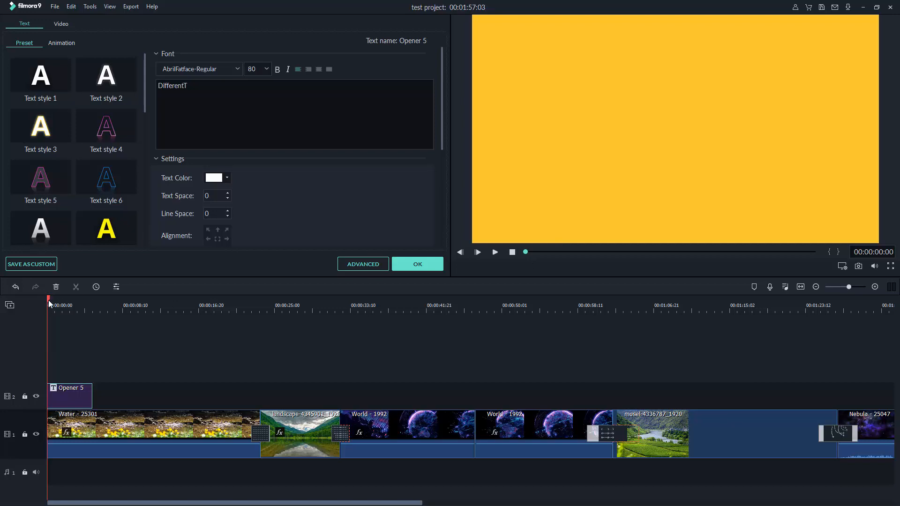
left_click_drag(49, 304, 61, 304)
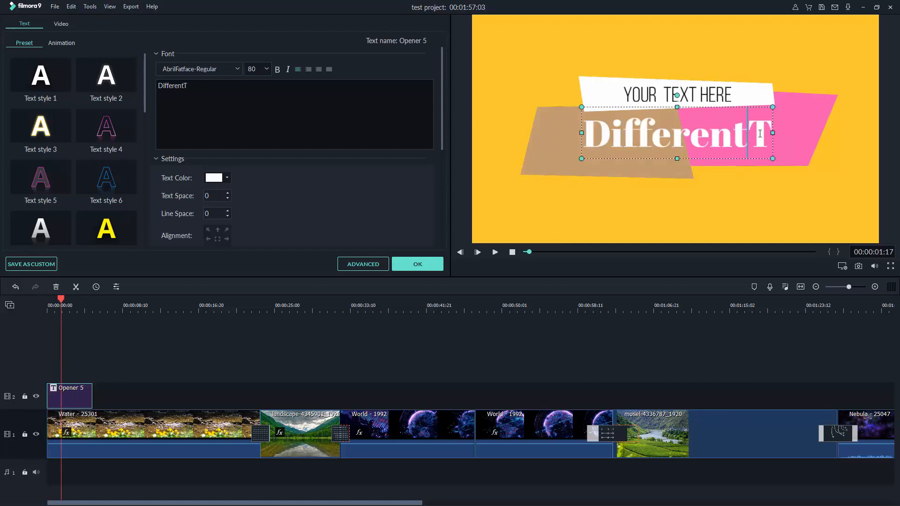
key("space")
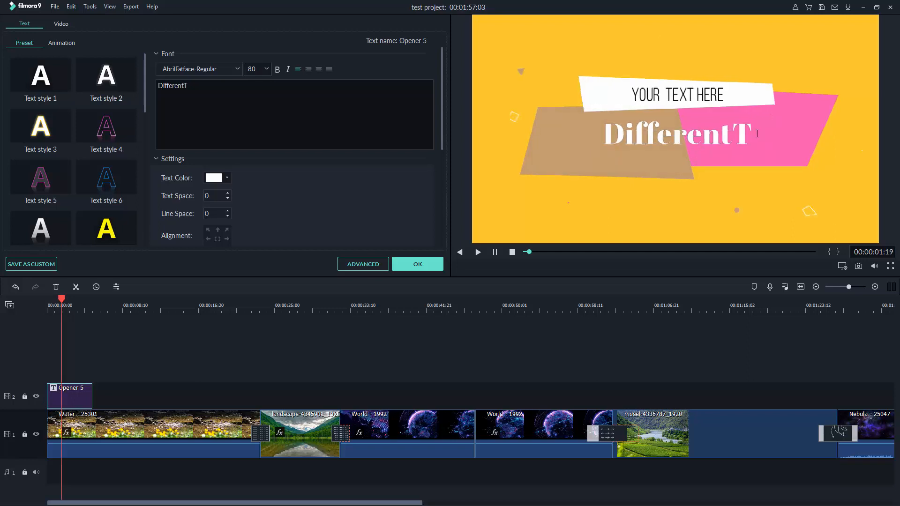
left_click(513, 252)
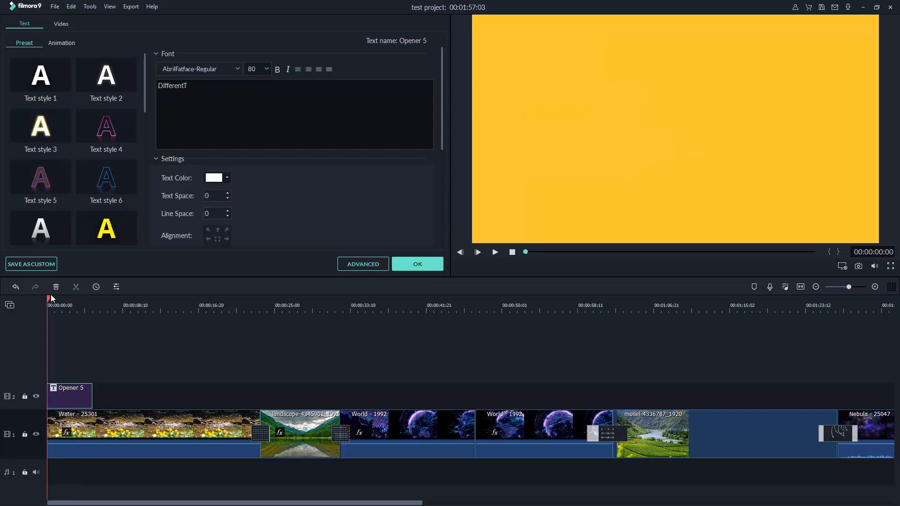
left_click_drag(57, 302, 68, 307)
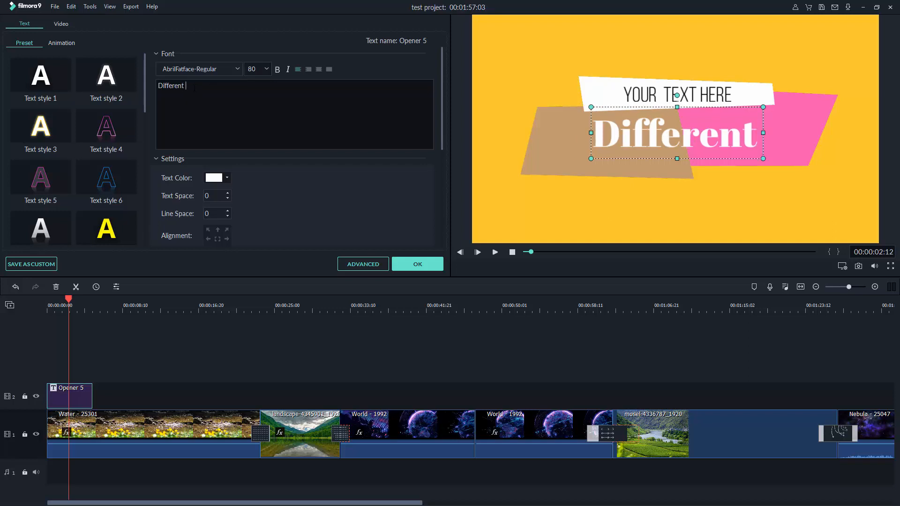
type("Te")
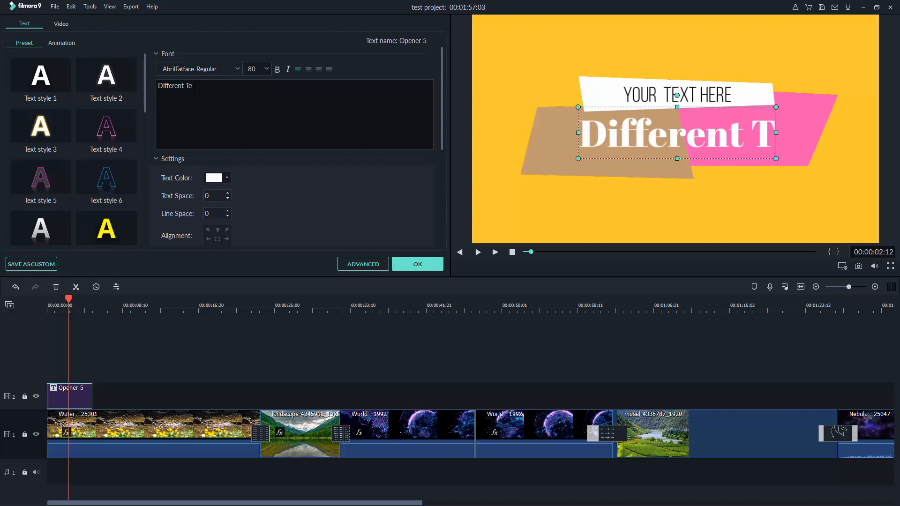
type("xt")
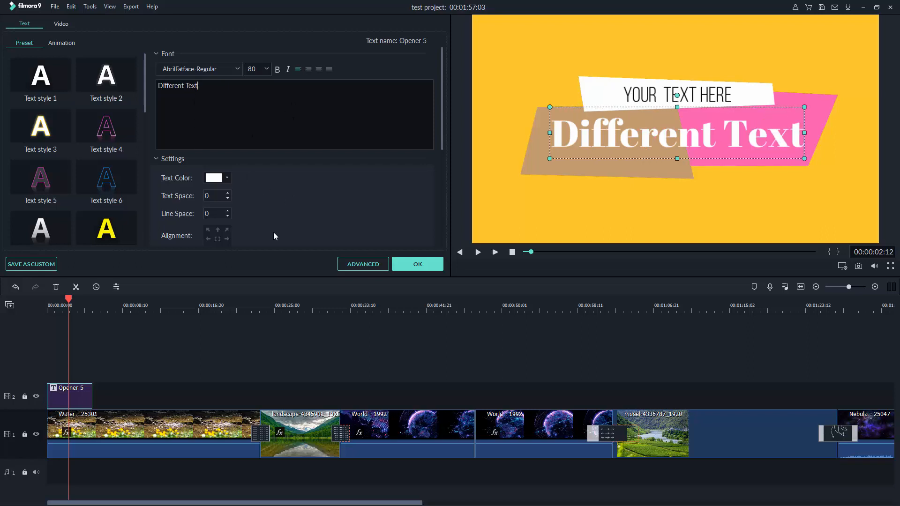
Replace the YOUR TEXT HERE subtitle with 'ANOTHER TEXT'
left_click(670, 93)
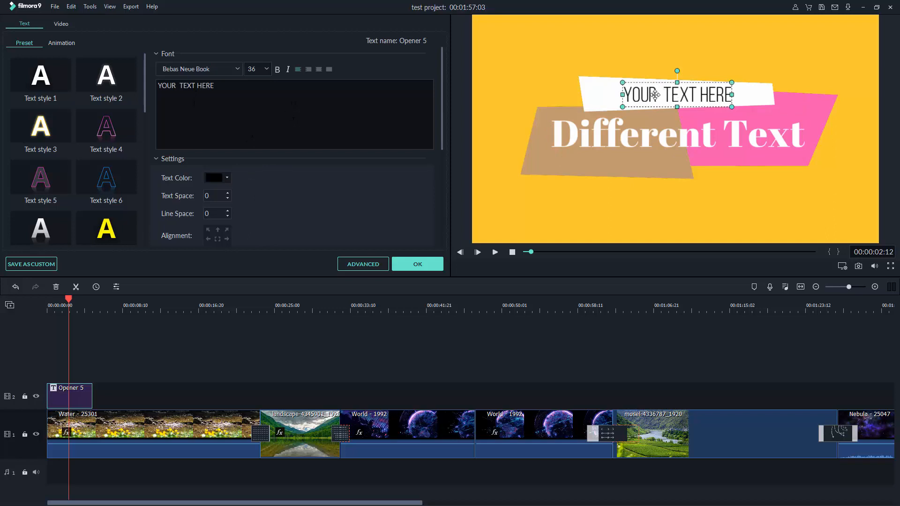
left_click(655, 95)
key("ctrl+a")
type("A")
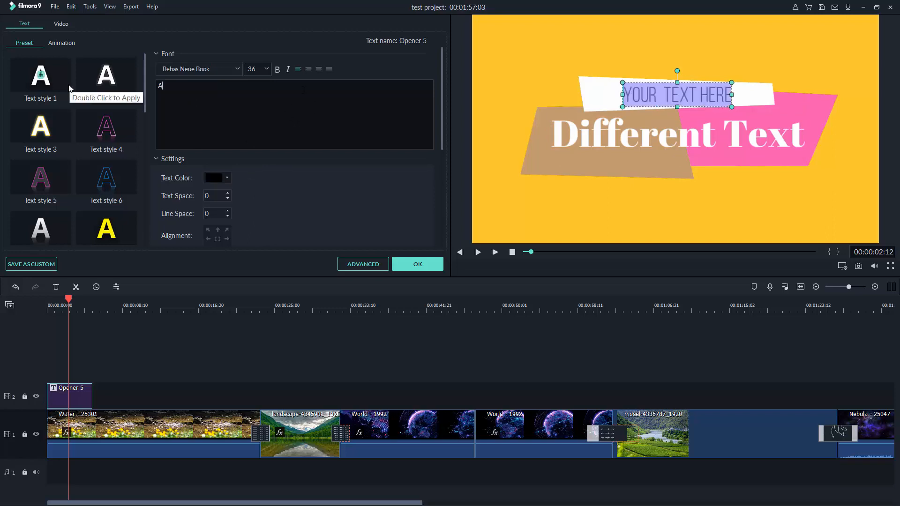
type("NOTH")
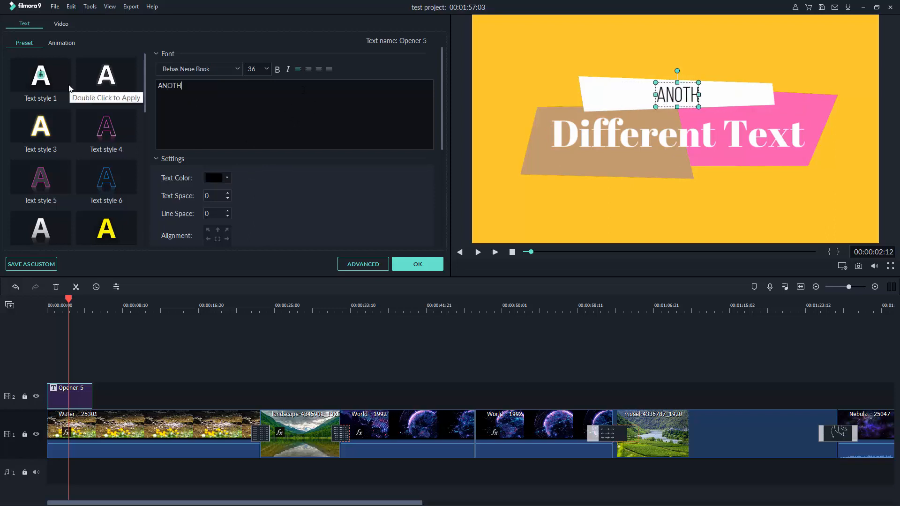
type("ER TEXT")
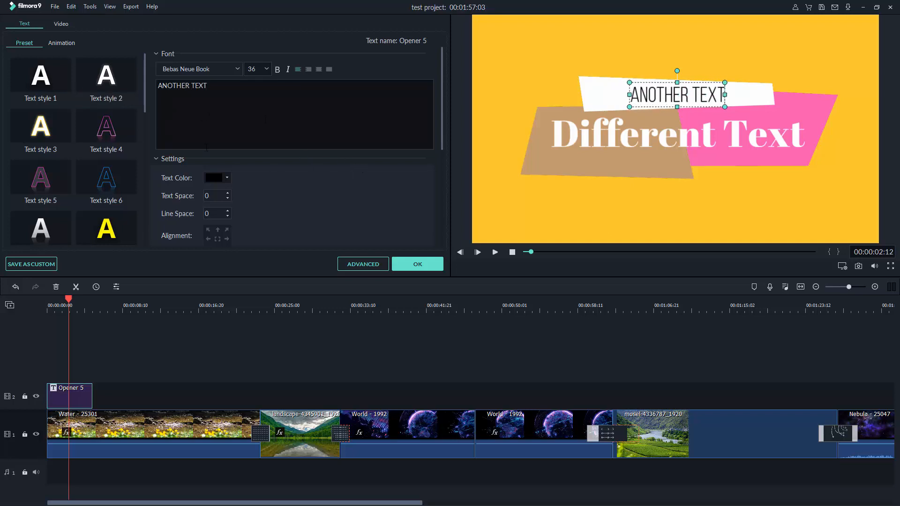
Make the ANOTHER TEXT subtitle italic, widen its box, and set it justified
left_click_drag(233, 89, 159, 84)
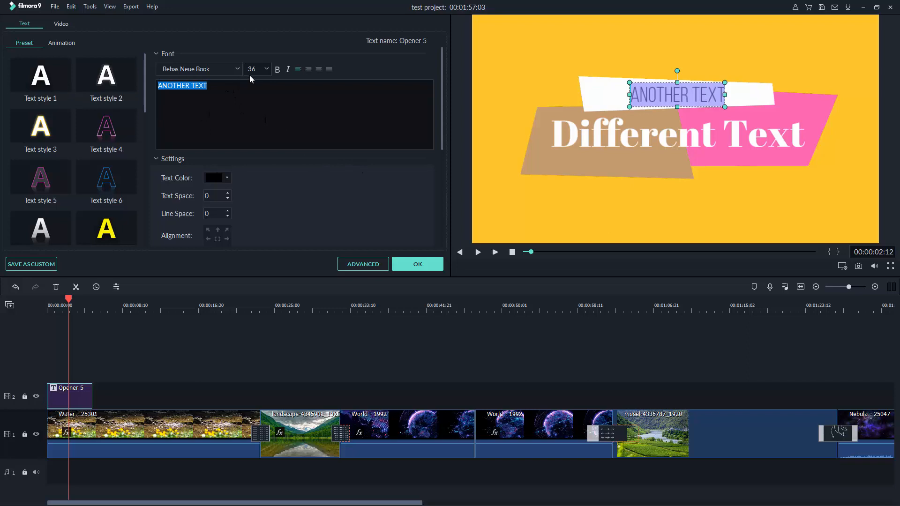
left_click(277, 68)
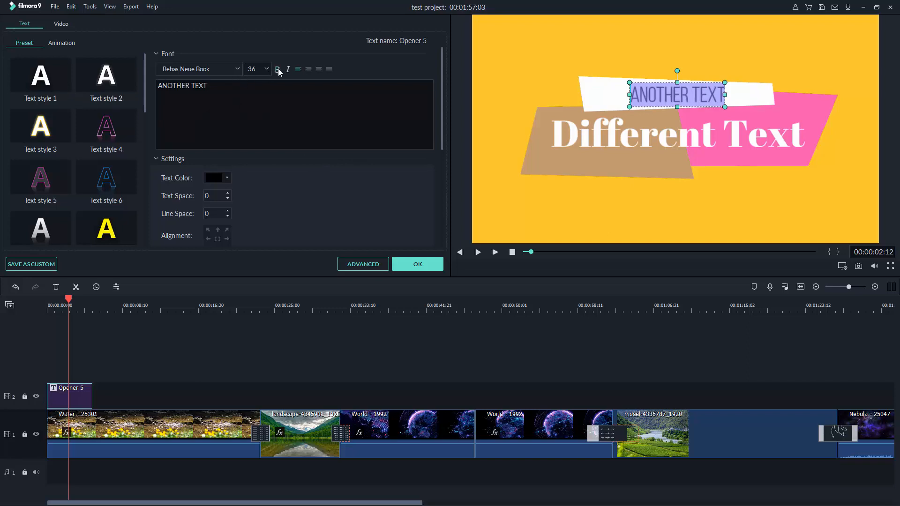
left_click(288, 70)
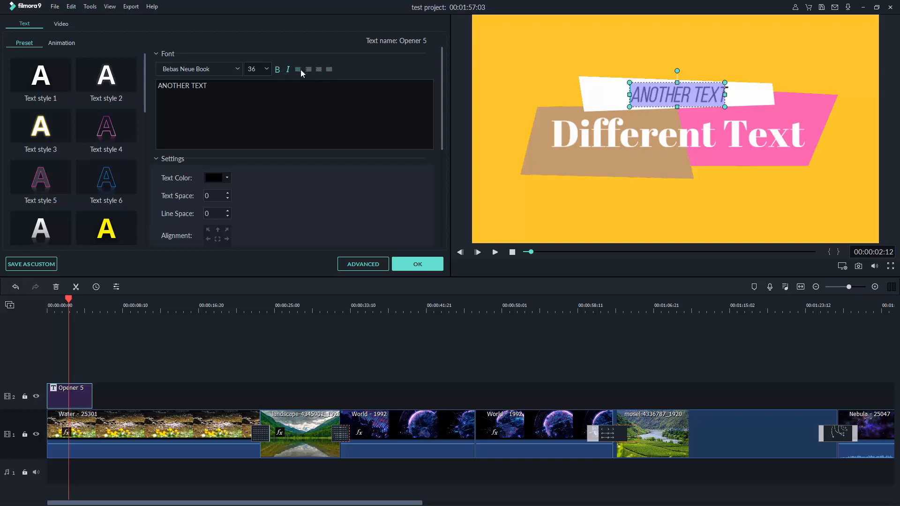
left_click(301, 70)
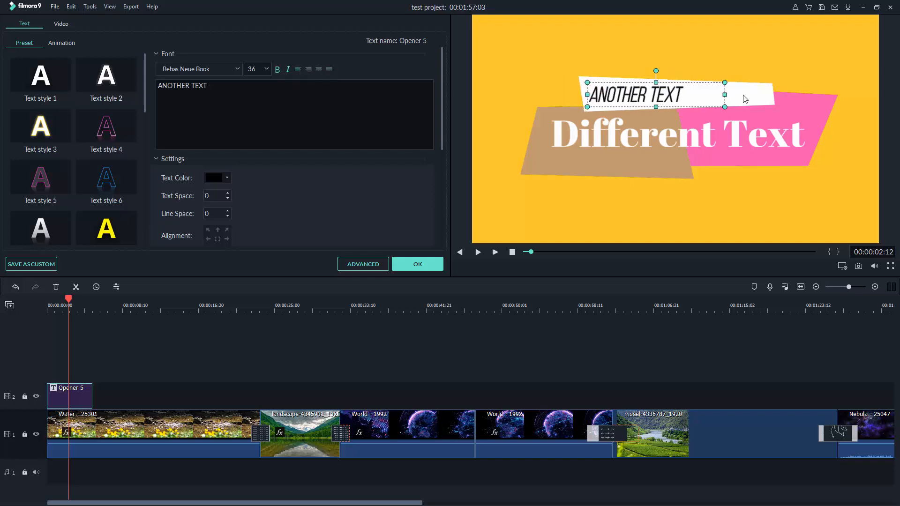
left_click_drag(725, 95, 768, 94)
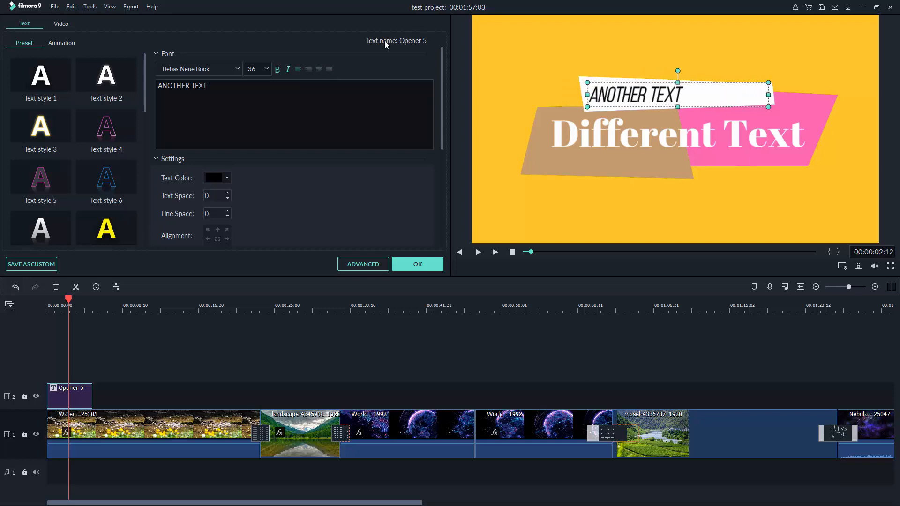
left_click(319, 70)
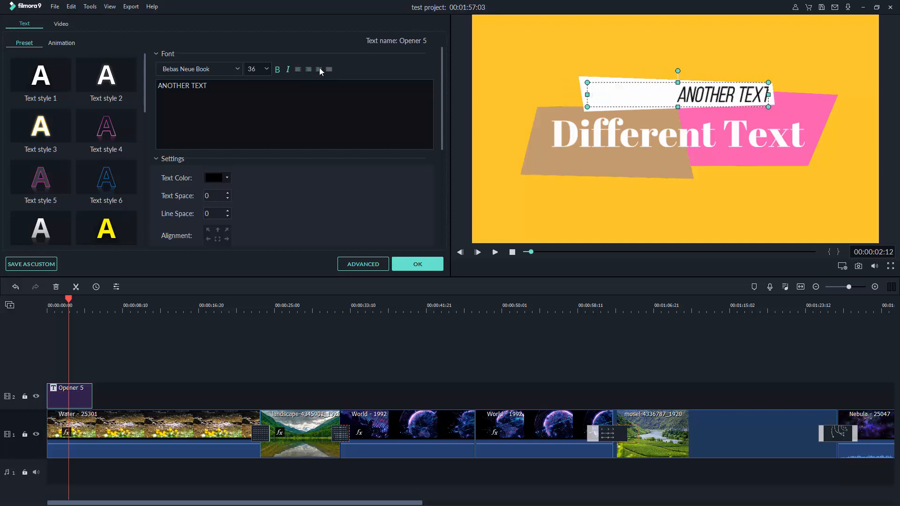
left_click(318, 69)
left_click(329, 69)
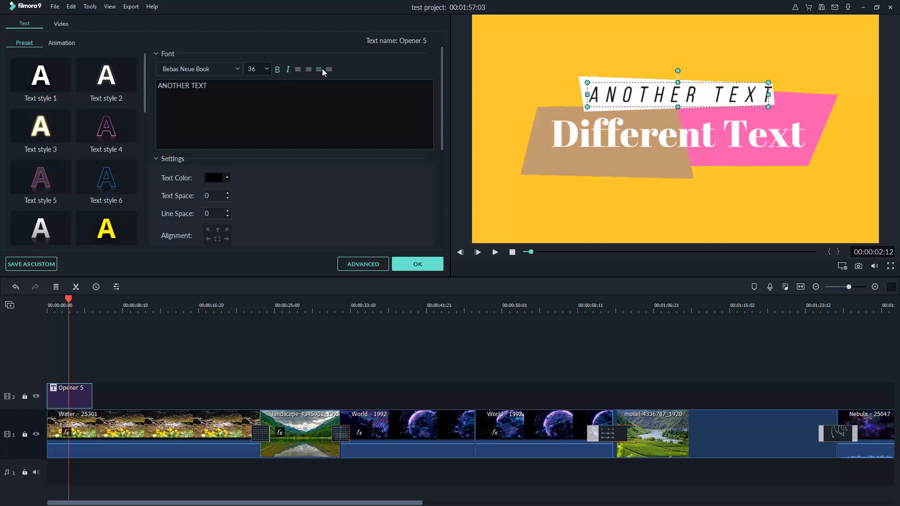
left_click(299, 69)
left_click(307, 69)
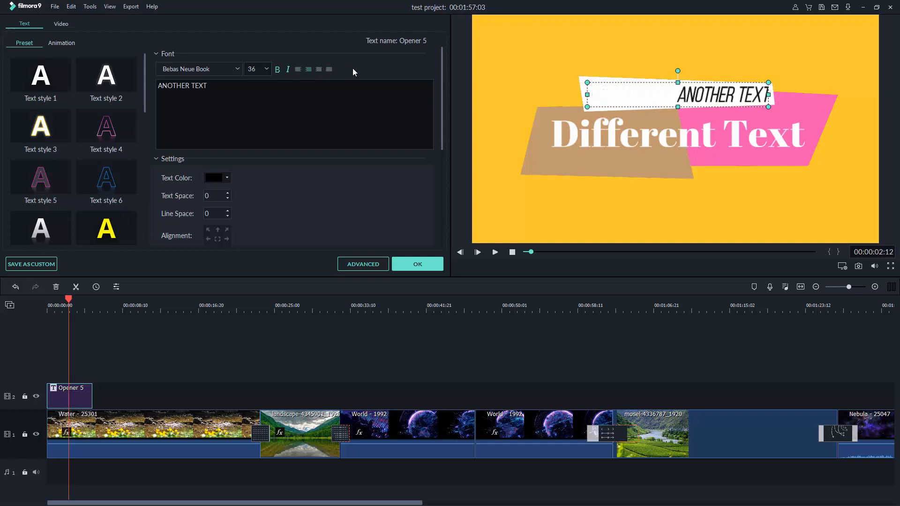
left_click(329, 70)
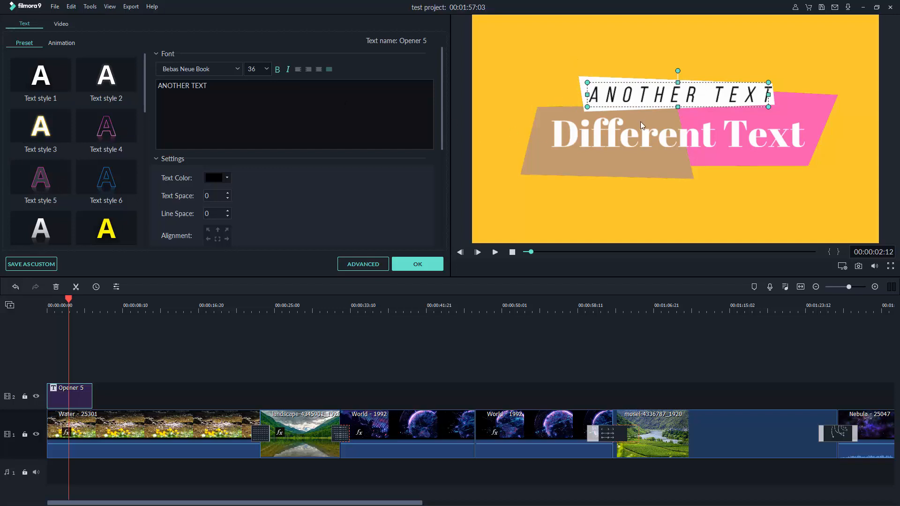
Apply Text style 18's black outline to the Different Text headline and close the title editor
left_click(606, 138)
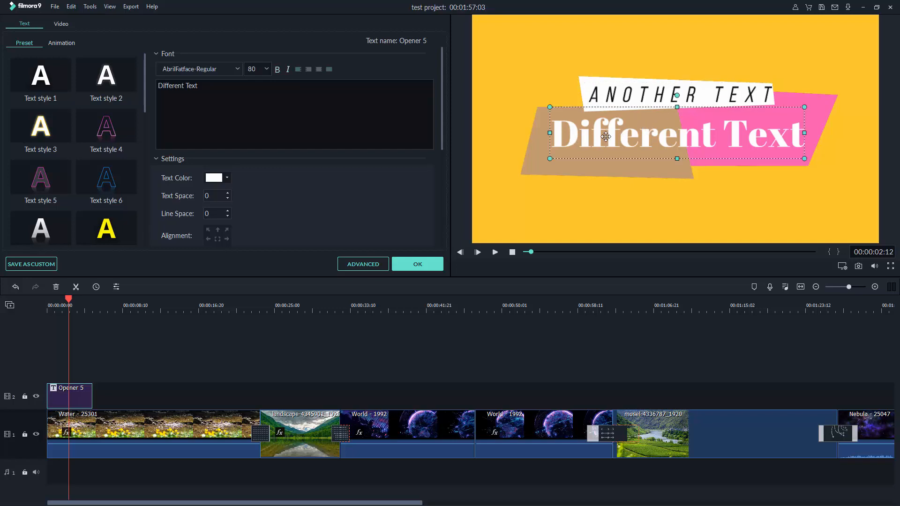
scroll(41, 140, "down", 5)
scroll(75, 196, "up", 3)
scroll(47, 215, "down", 3)
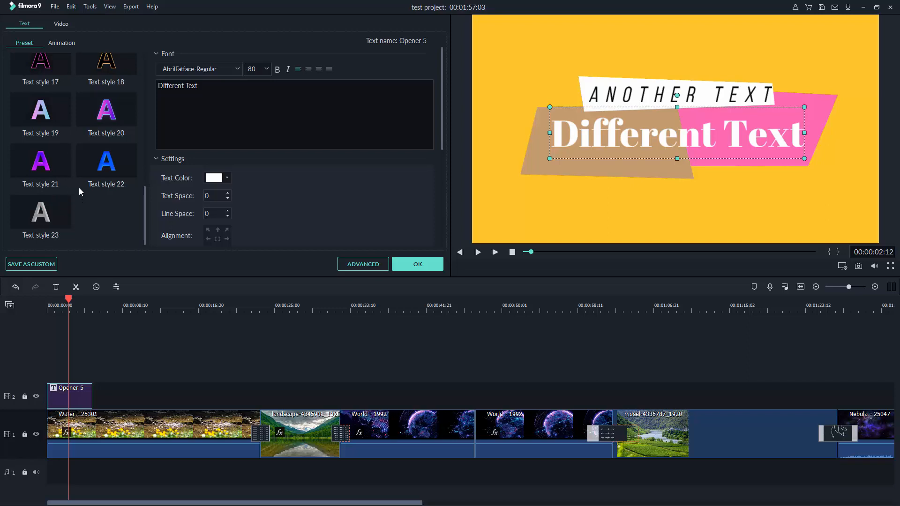
left_click(100, 66)
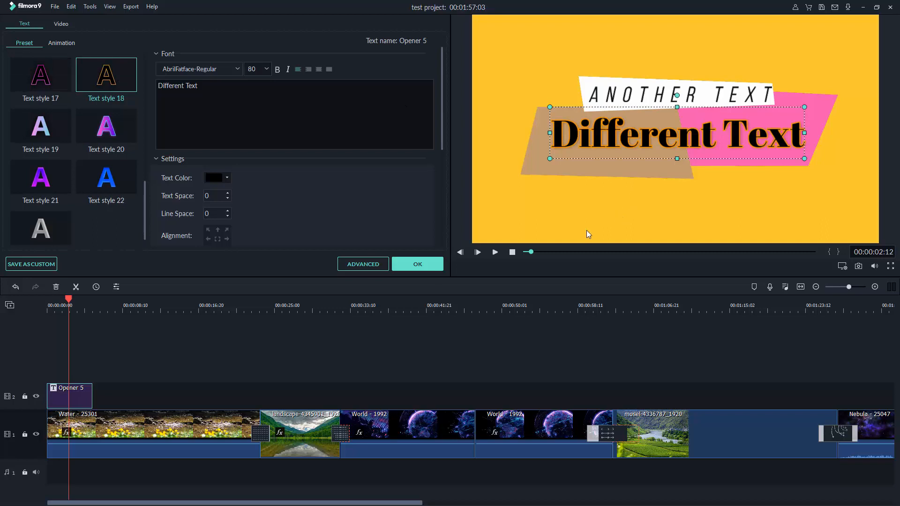
left_click(412, 267)
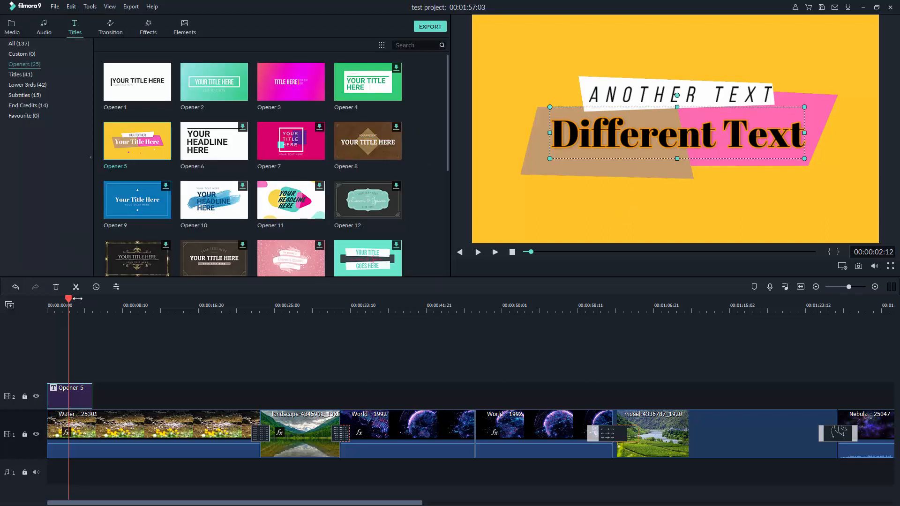
Play the project from the start to review the opening title
left_click_drag(77, 299, 16, 301)
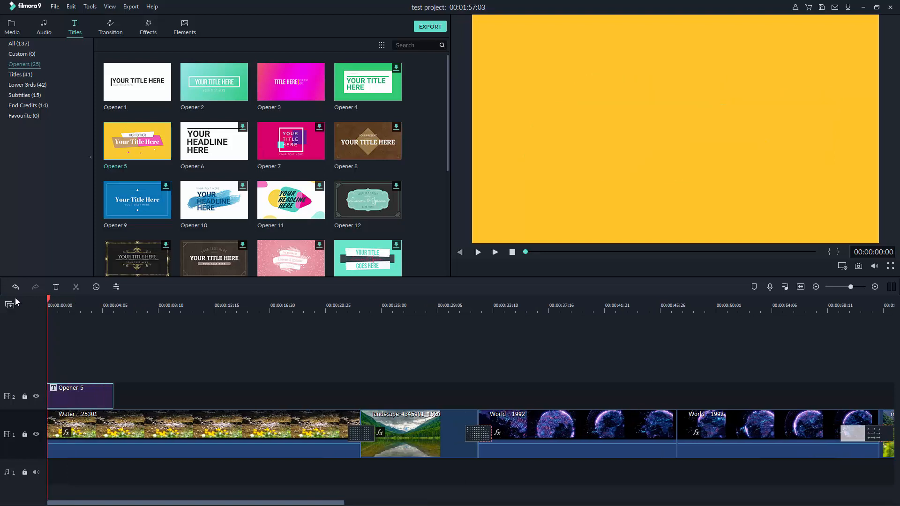
left_click(495, 252)
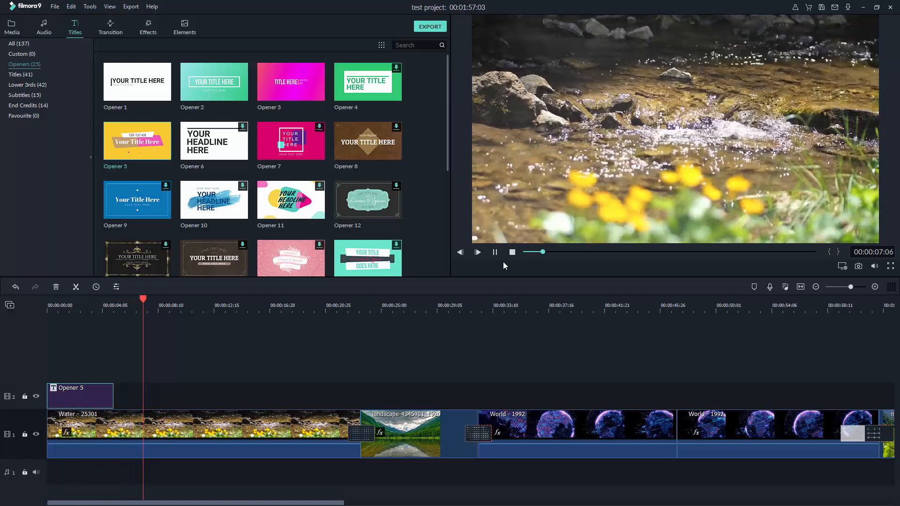
left_click(511, 252)
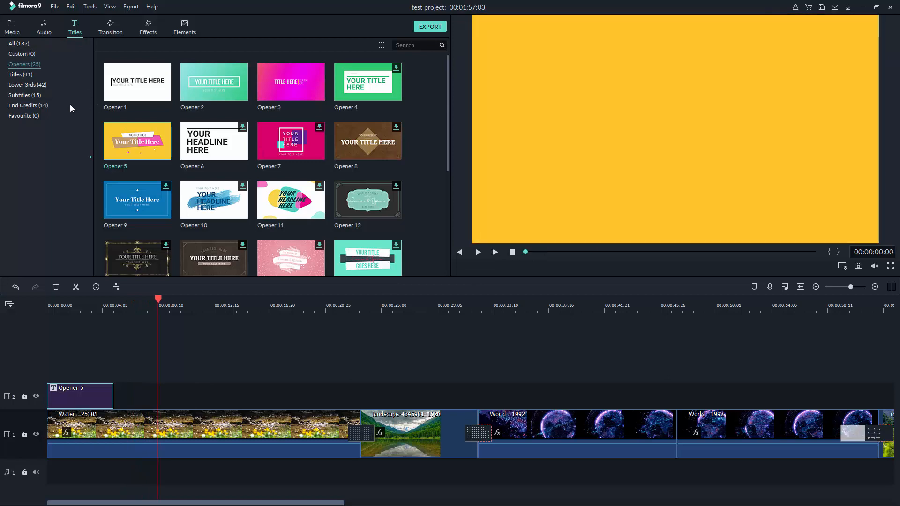
Browse the Titles category and preview the Title 21 'HEY THERE' template
left_click(25, 74)
scroll(205, 139, "down", 5)
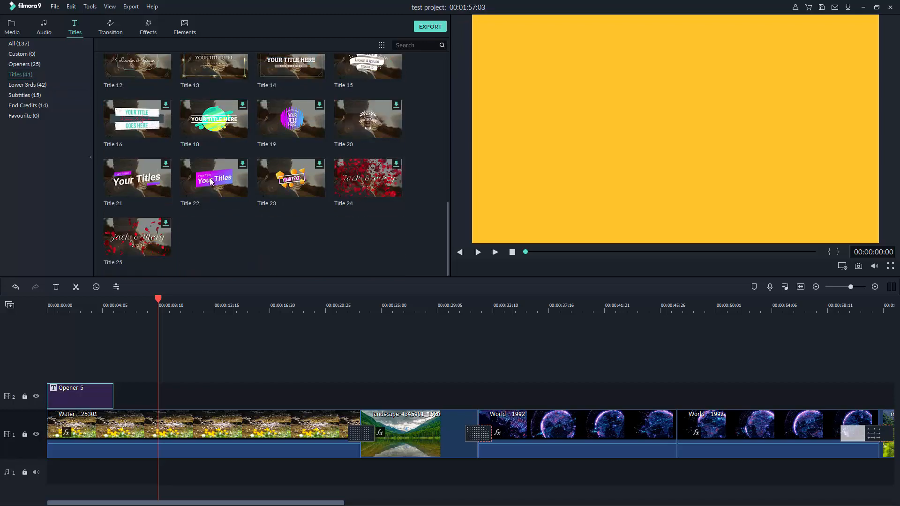
scroll(182, 199, "up", 5)
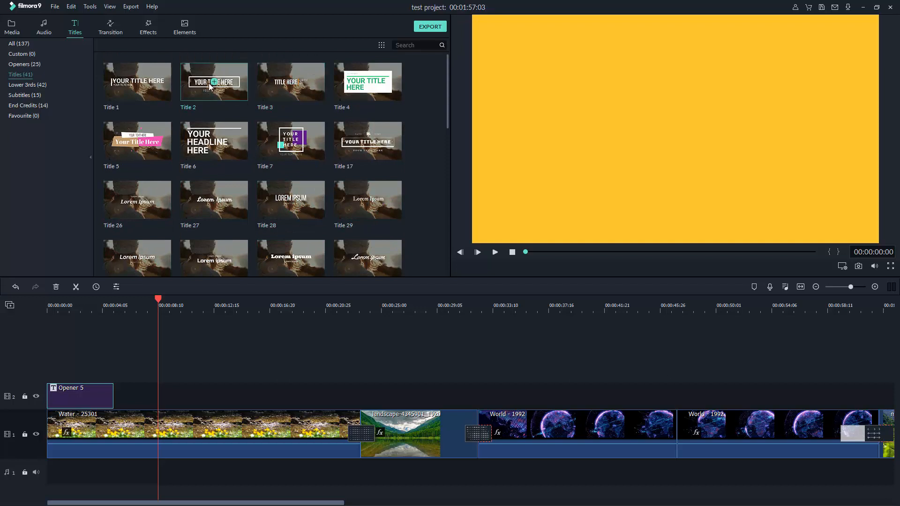
scroll(289, 118, "down", 4)
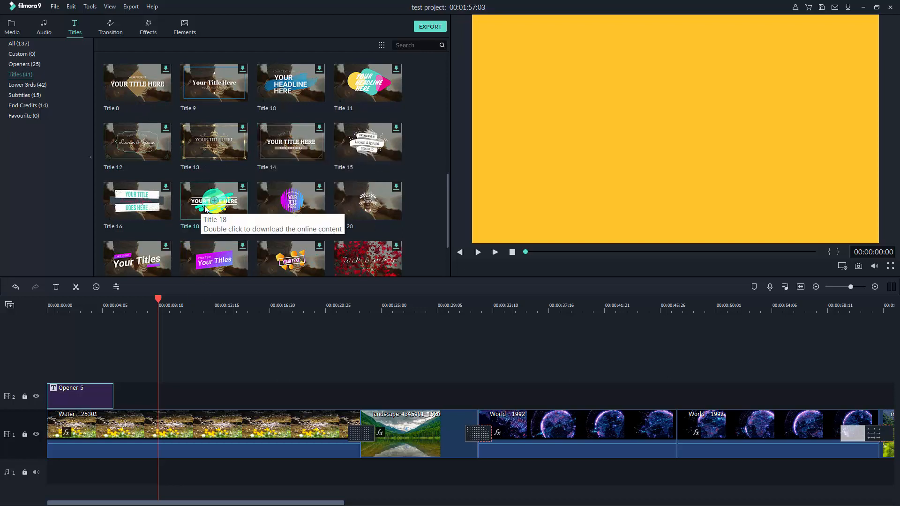
scroll(205, 210, "down", 2)
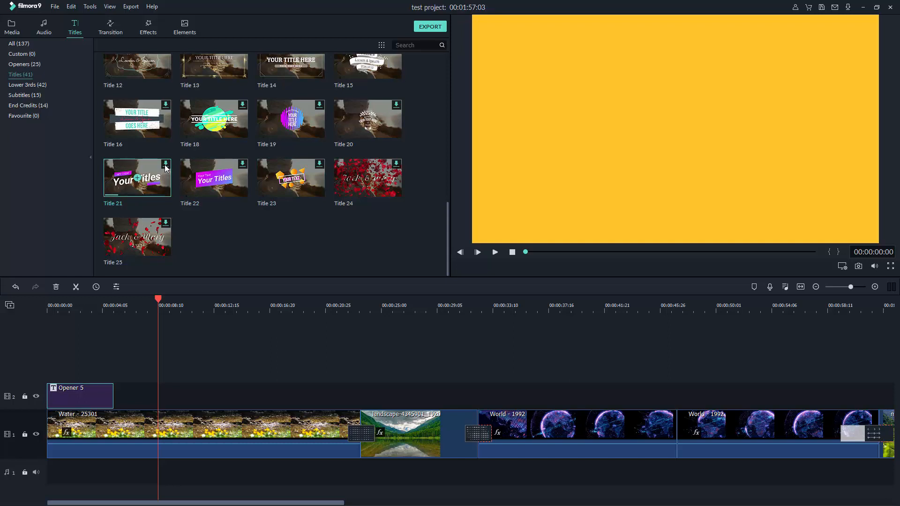
left_click(164, 199)
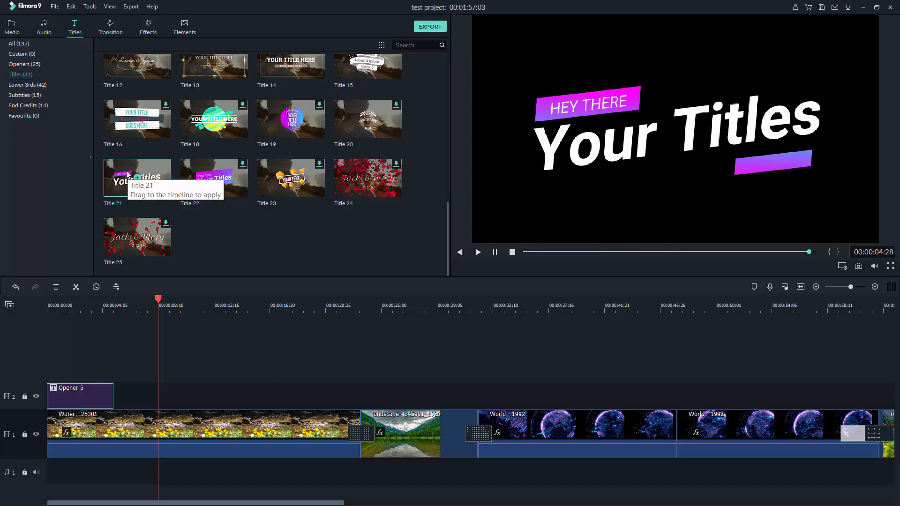
Place Title 21 on track 2 right after Opener 5, preview it, and open its editor
left_click_drag(122, 164, 161, 378)
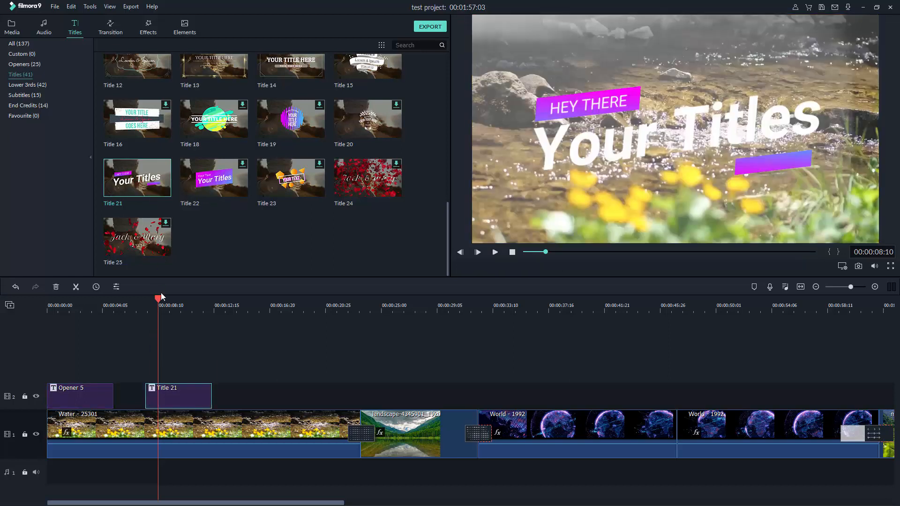
left_click_drag(158, 298, 125, 301)
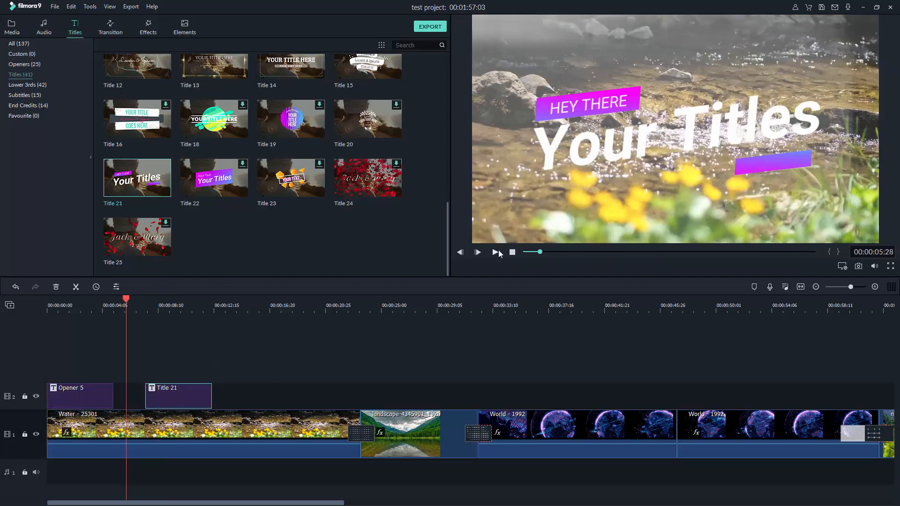
key("space")
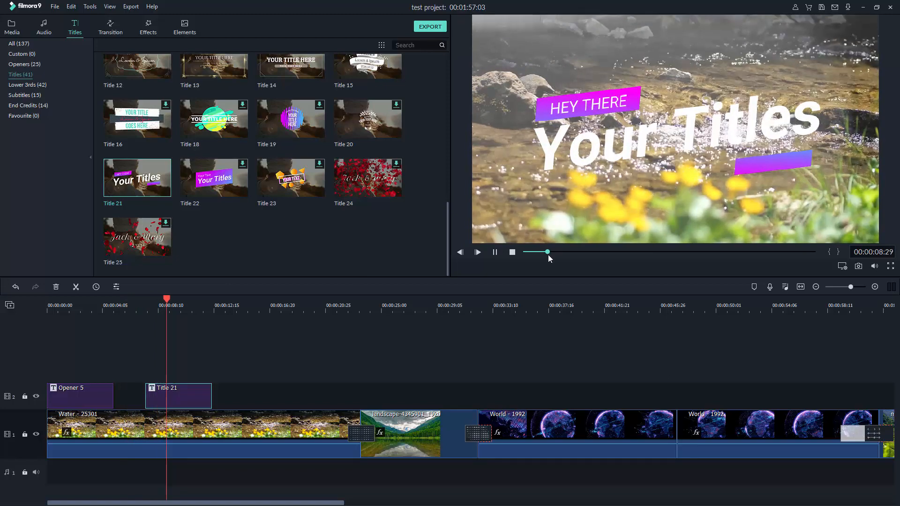
left_click(511, 253)
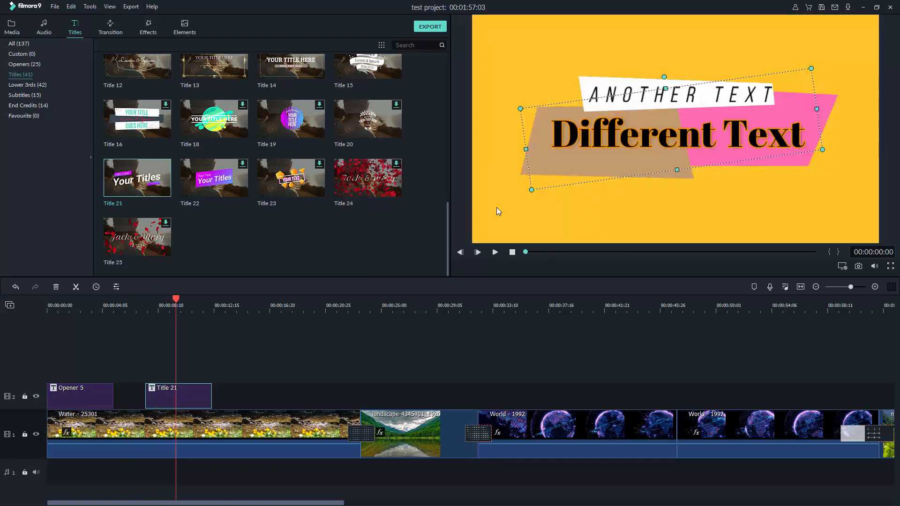
double_click(192, 389)
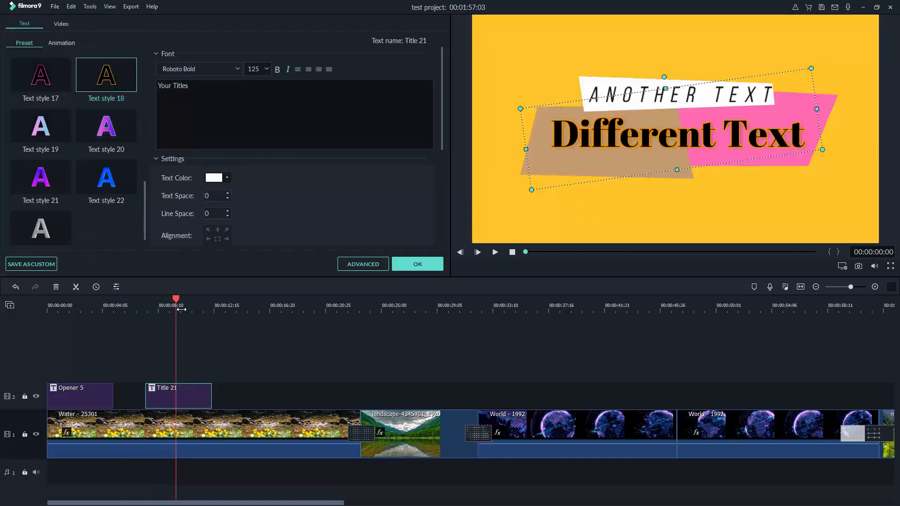
Replace Title 21's 'Your Titles' line with 'My Titles'
left_click_drag(177, 303, 152, 304)
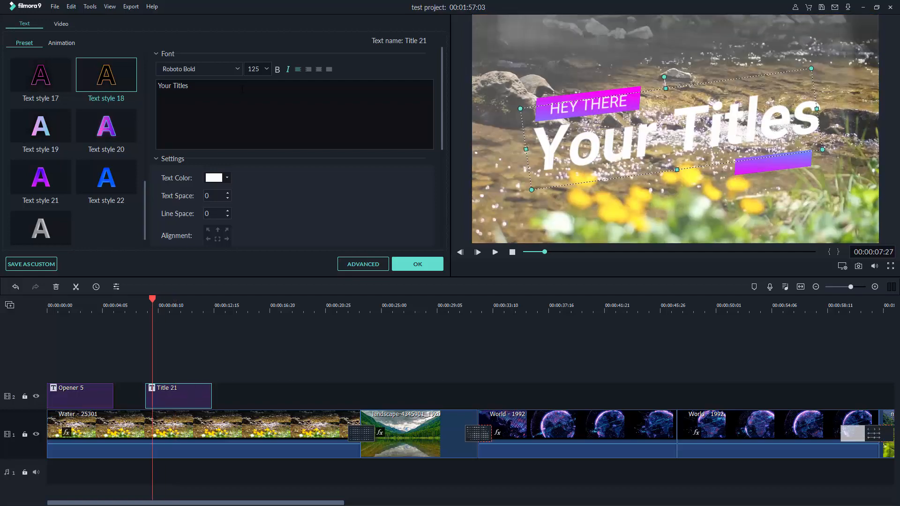
left_click_drag(241, 88, 110, 87)
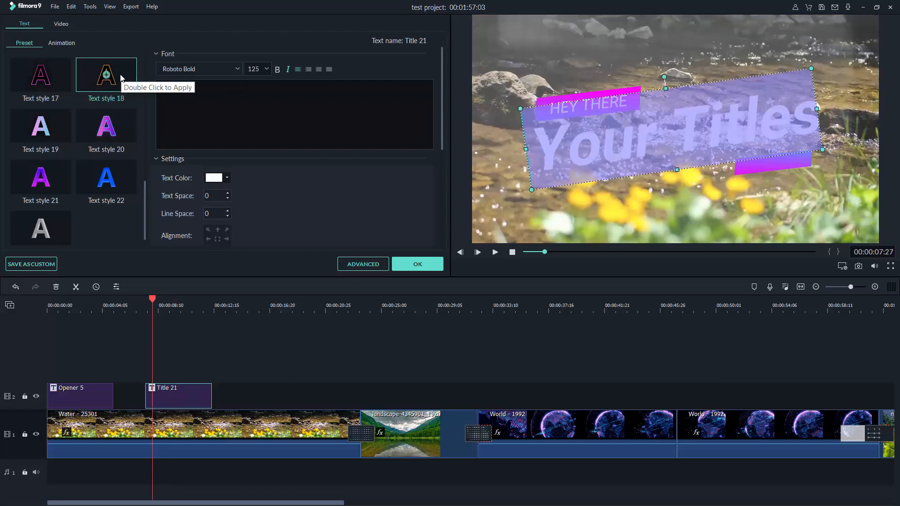
type("m")
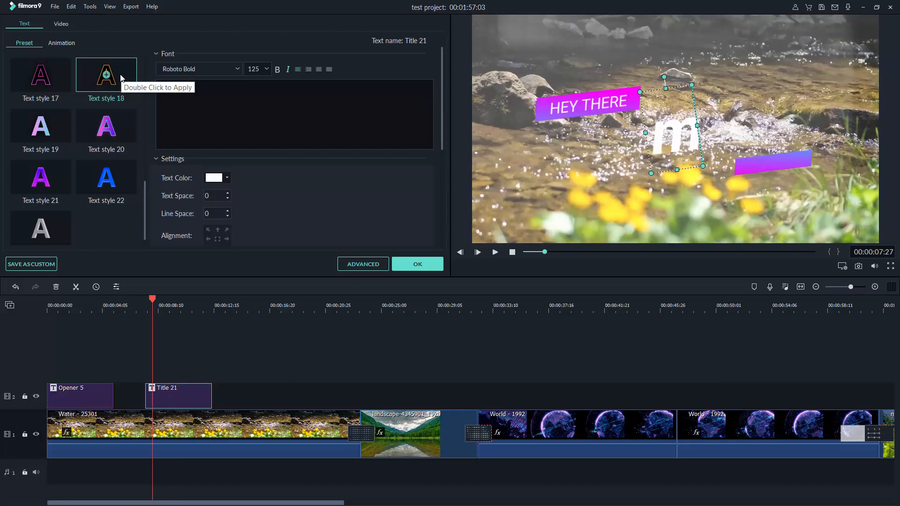
type("Y")
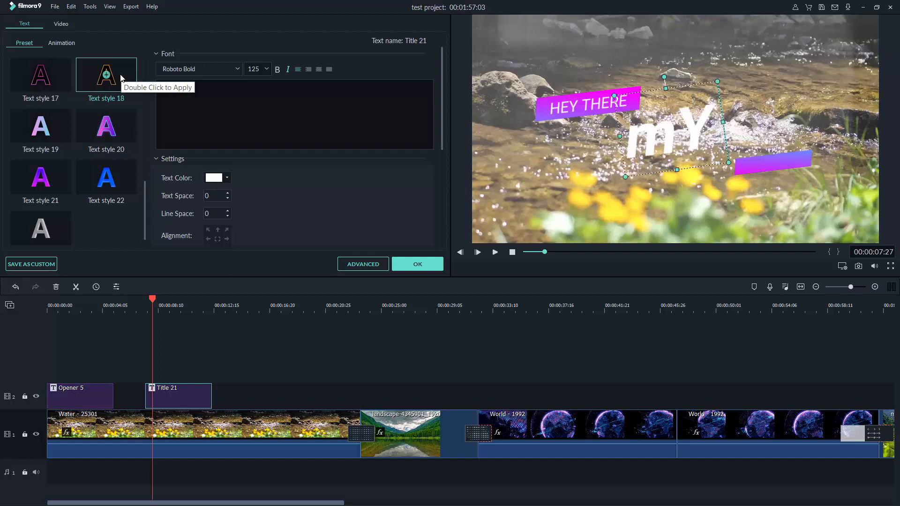
key("BackSpace")
key("BackSpace")
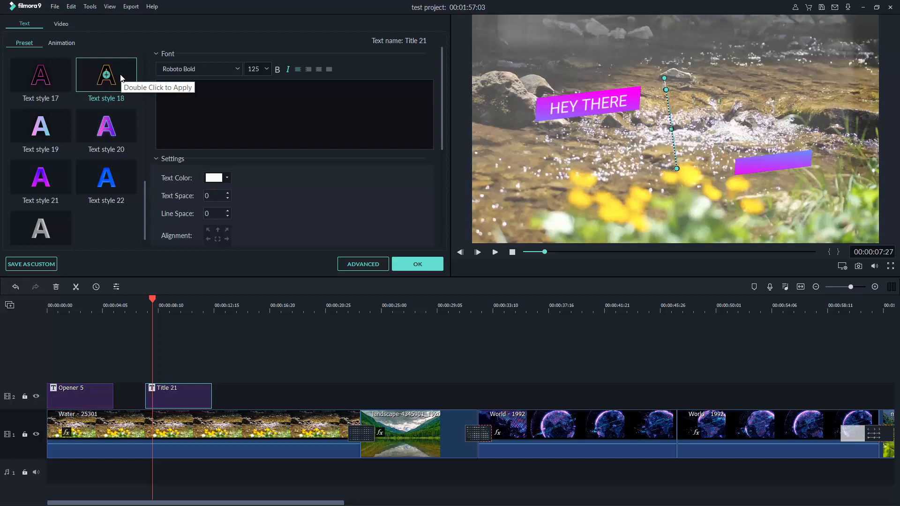
type("My")
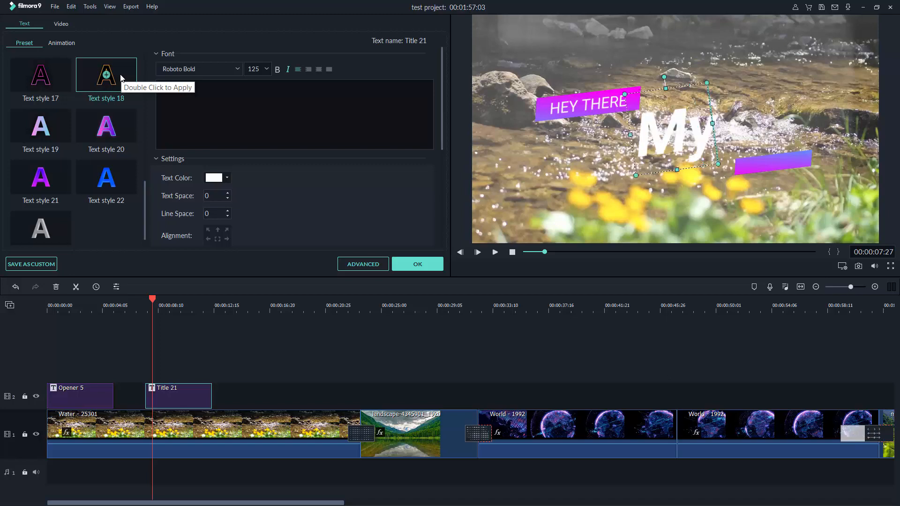
type(" Titles")
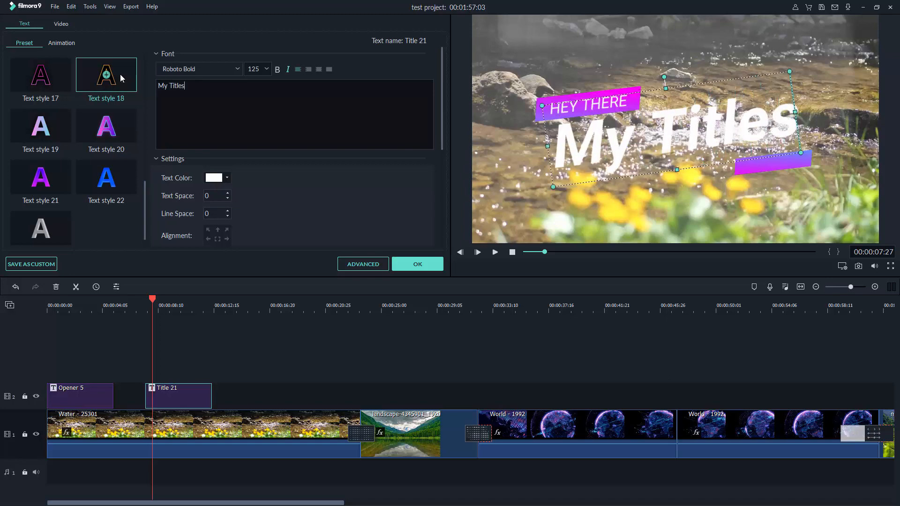
left_click(155, 303)
left_click_drag(155, 303, 227, 307)
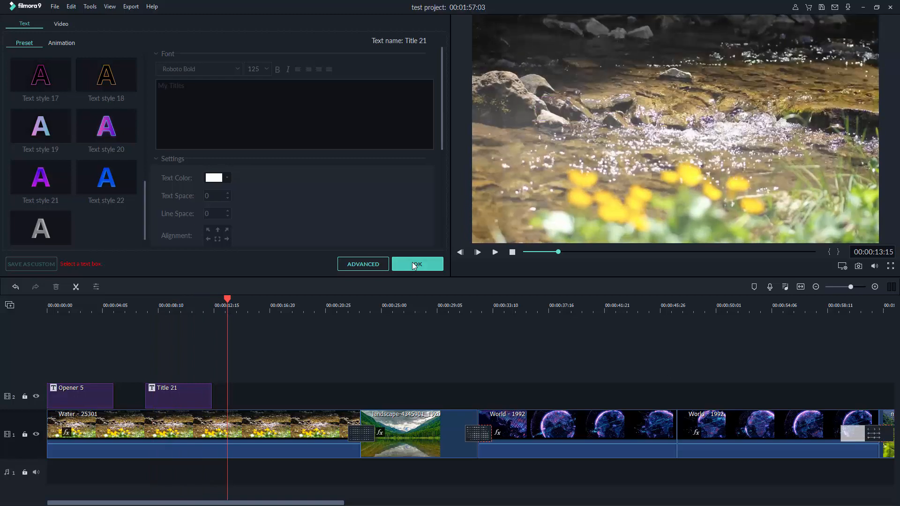
left_click(412, 263)
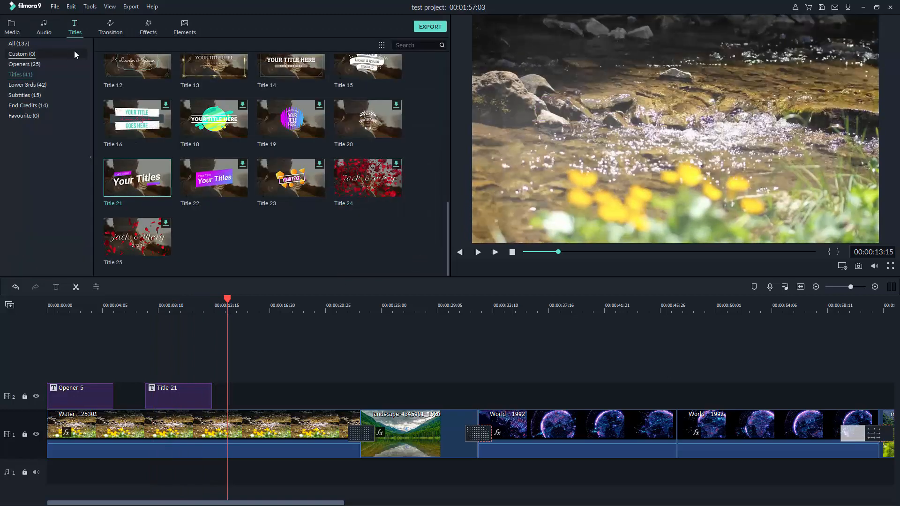
left_click(192, 29)
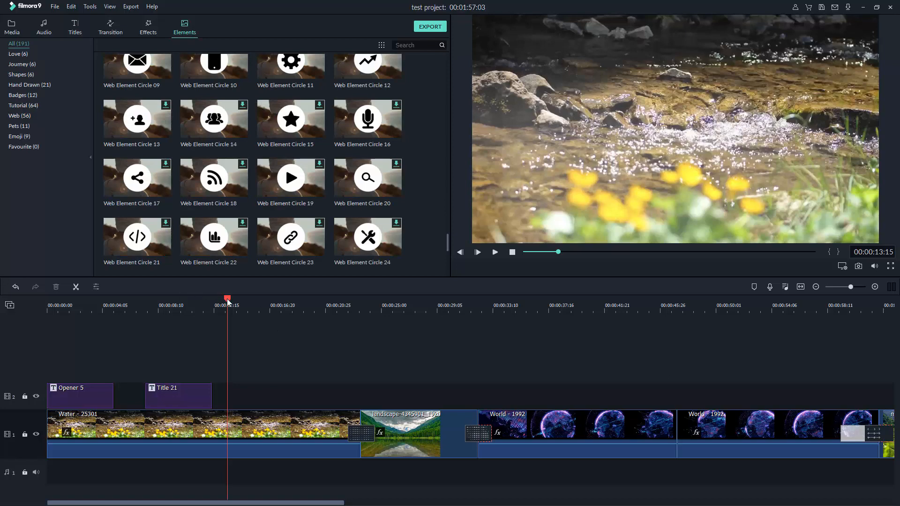
left_click_drag(227, 299, 392, 293)
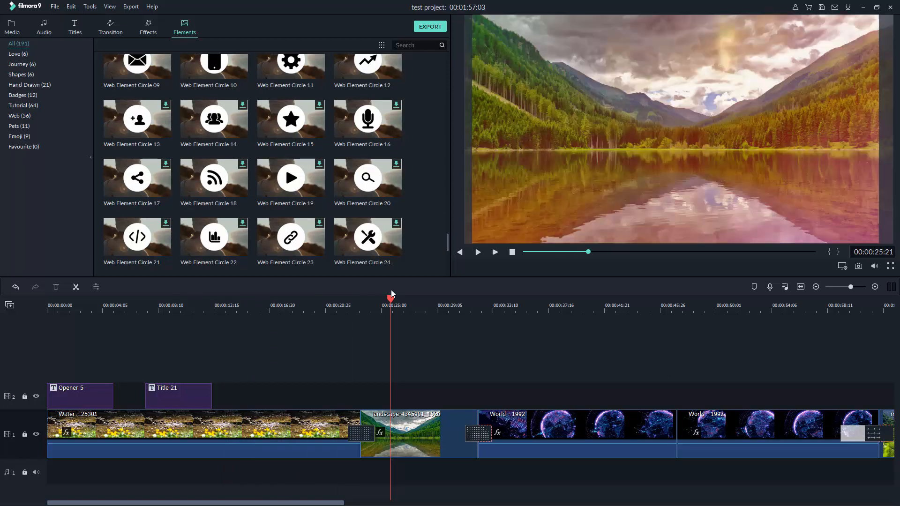
scroll(221, 150, "up", 5)
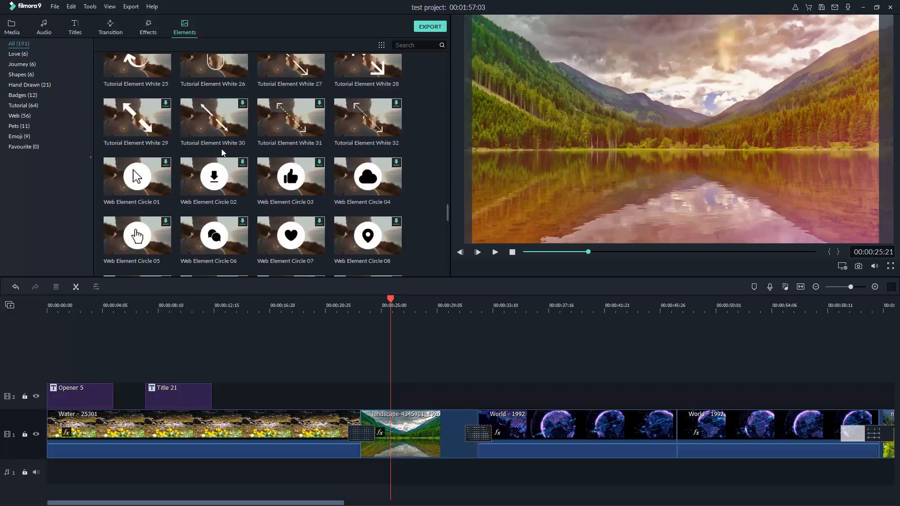
scroll(222, 152, "up", 6)
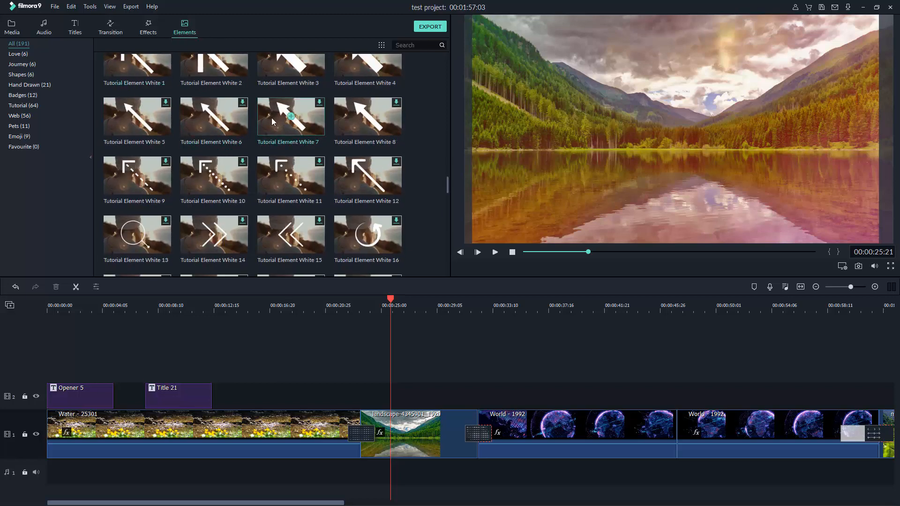
scroll(262, 127, "up", 5)
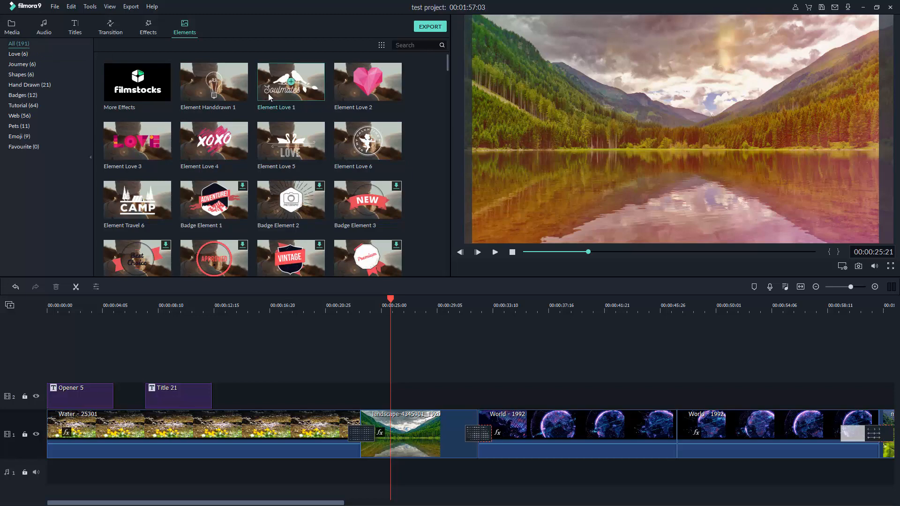
scroll(239, 143, "down", 10)
scroll(254, 141, "down", 10)
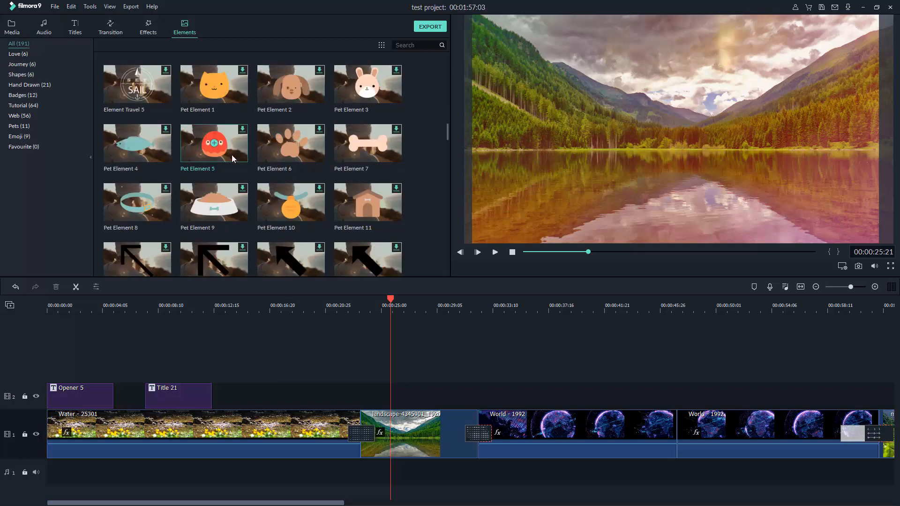
scroll(256, 169, "down", 10)
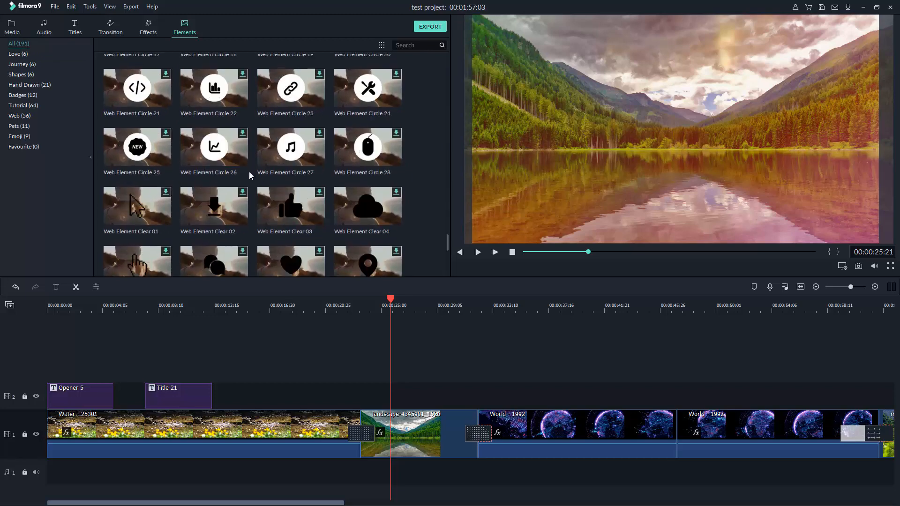
scroll(243, 199, "up", 20)
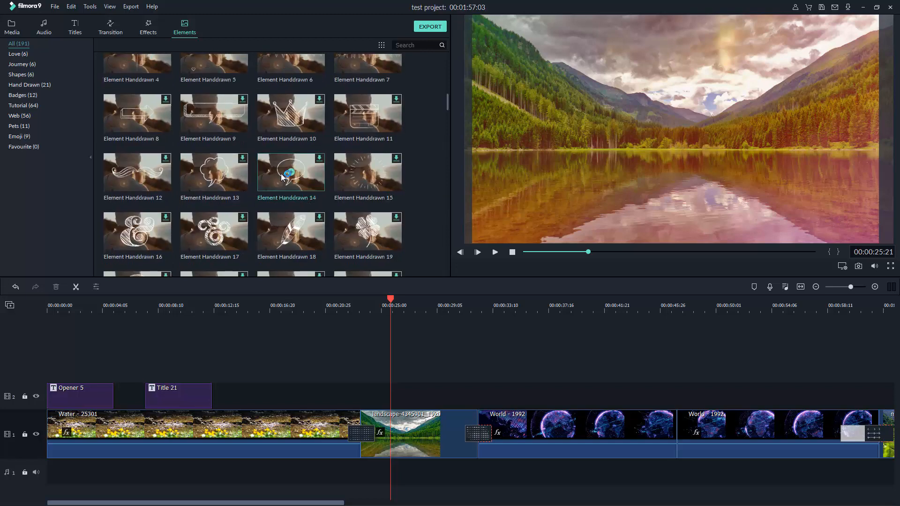
scroll(319, 128, "down", 3)
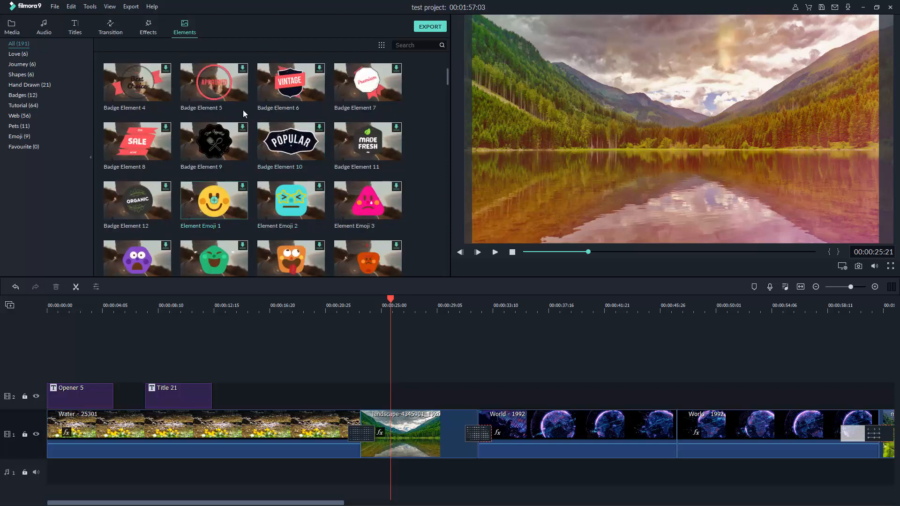
Download Badge Element 10 and place it on track 2 above the landscape clip
left_click(318, 128)
left_click(292, 135)
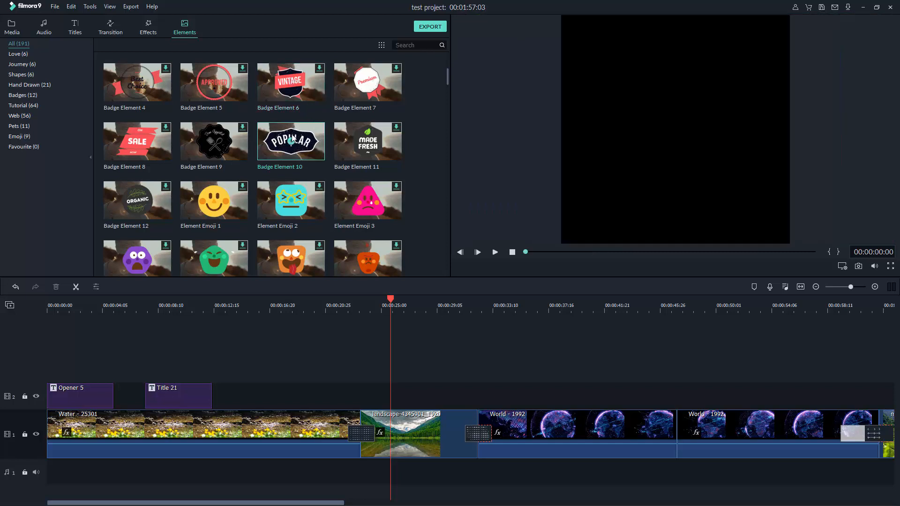
left_click(494, 253)
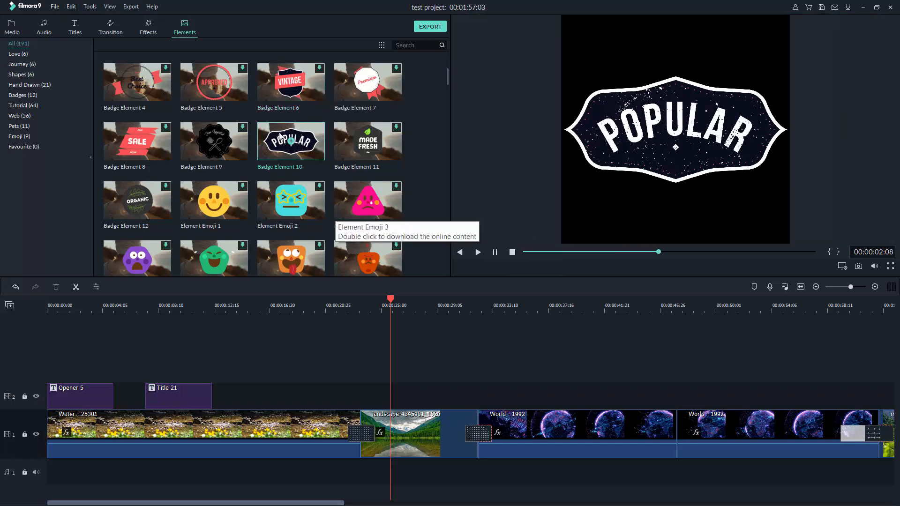
left_click_drag(281, 141, 367, 389)
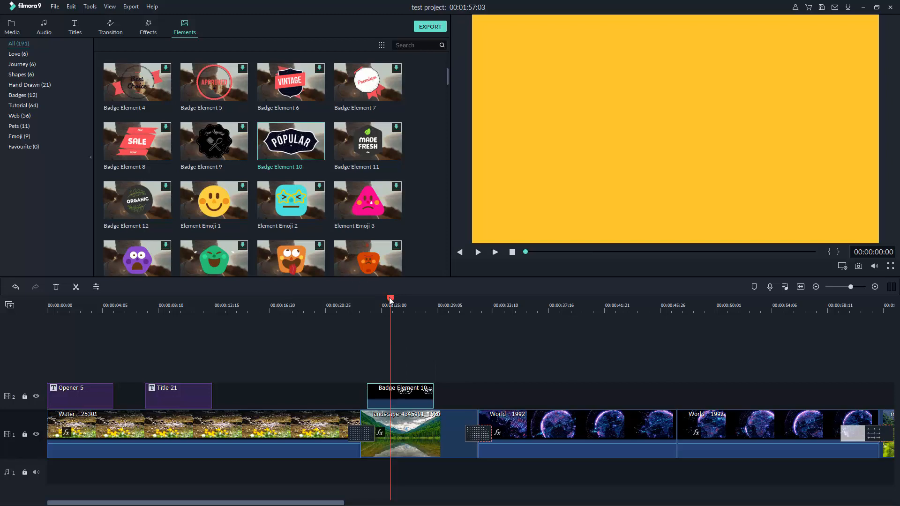
Play the section with the POPULAR badge to check it over the landscape clip
left_click_drag(389, 297, 353, 305)
left_click(495, 252)
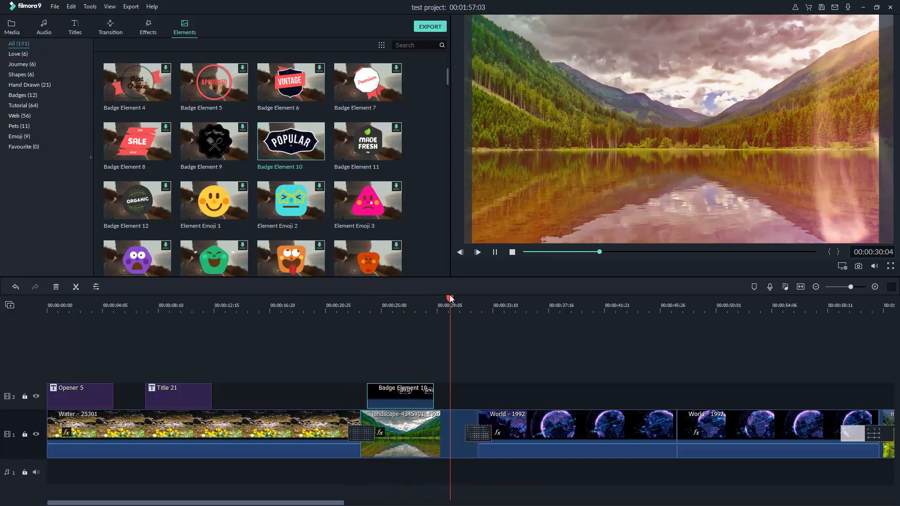
left_click(432, 305)
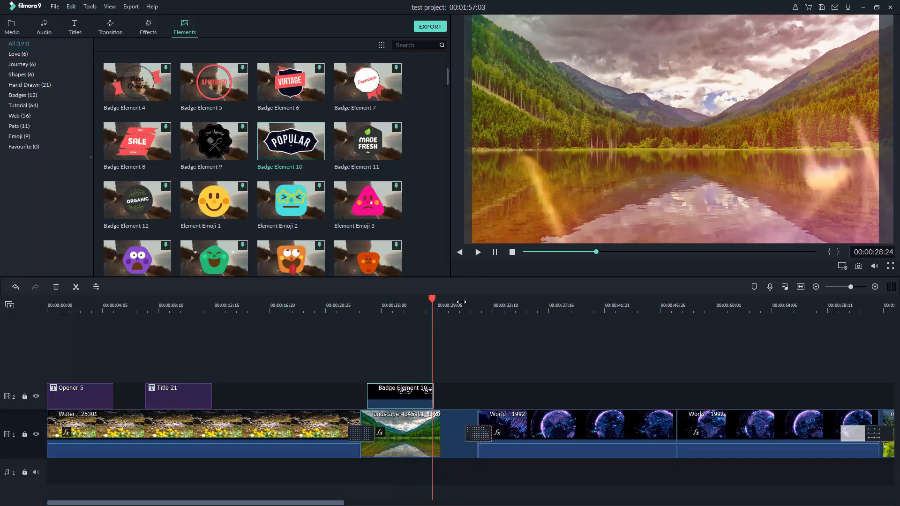
left_click(390, 307)
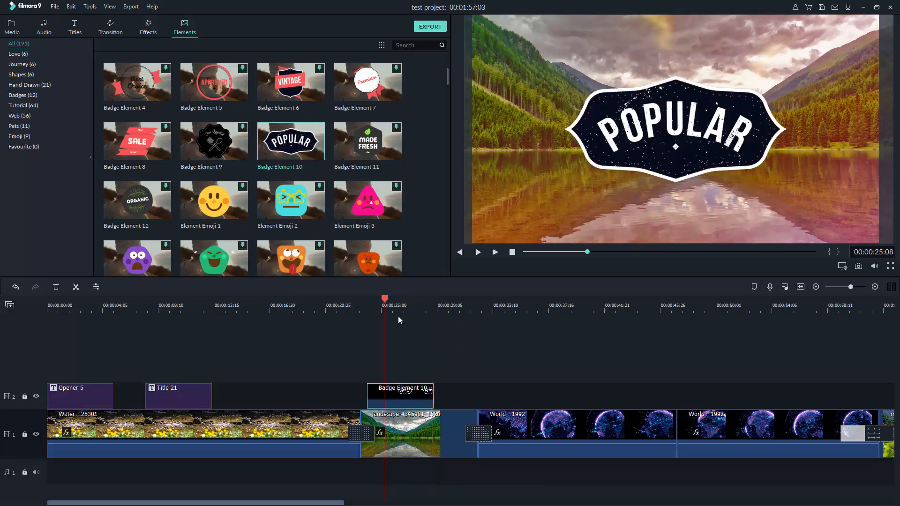
left_click(512, 252)
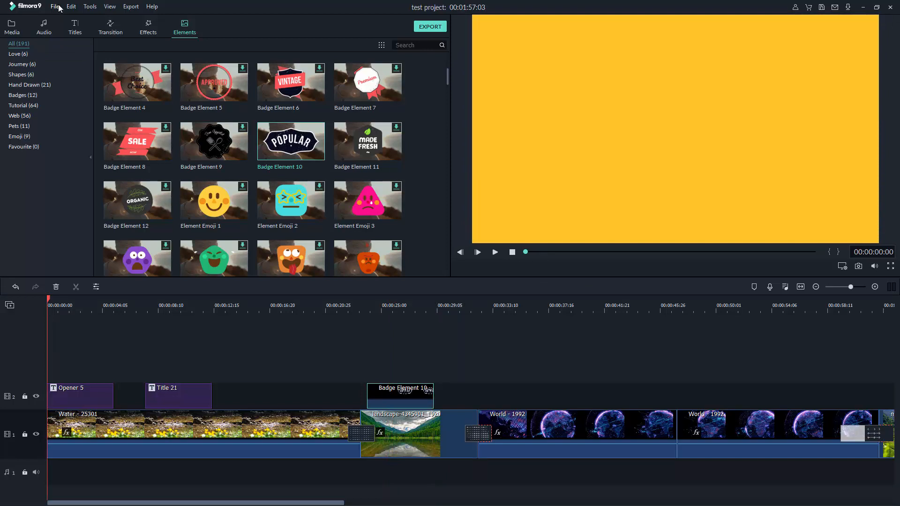
Save the project and show the Audio library
left_click(55, 7)
left_click(71, 83)
left_click(40, 29)
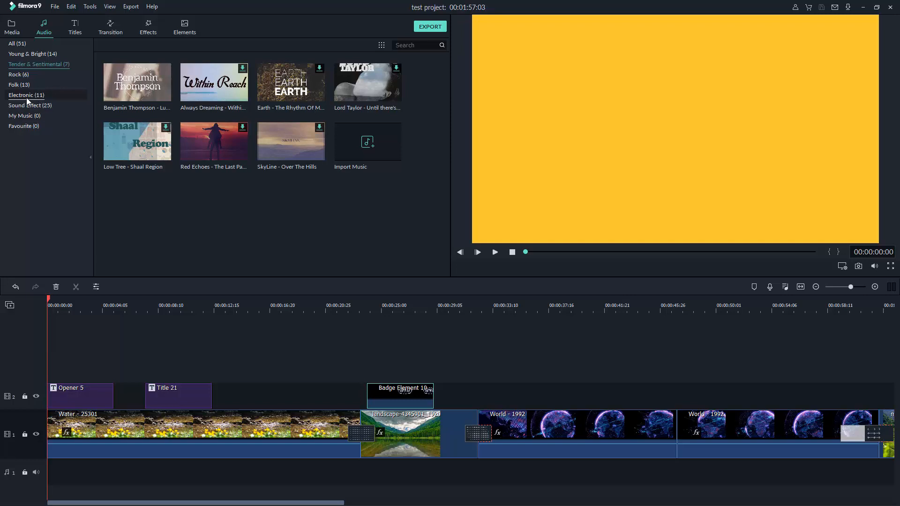
Download and preview Garret Bevins – Infinite – Star Dust from Young & Bright, then drag it to the audio track
left_click(31, 53)
scroll(218, 150, "down", 1)
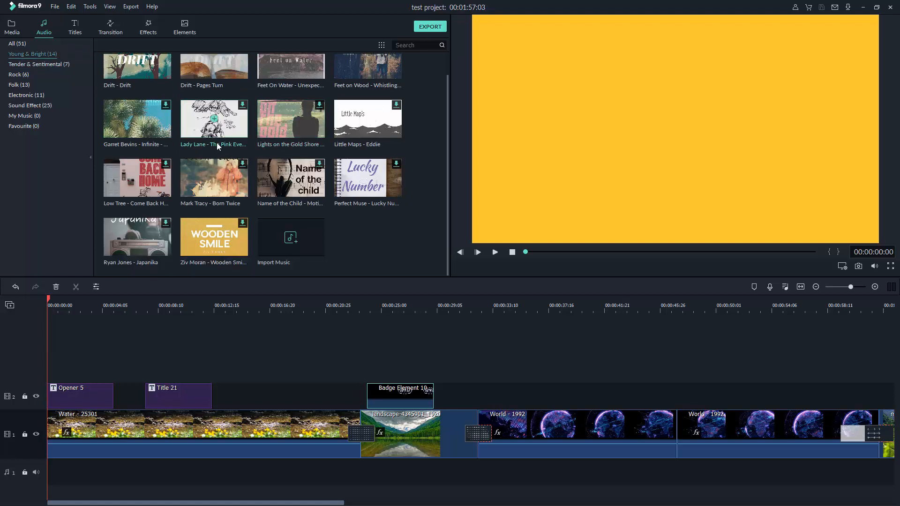
scroll(216, 142, "up", 1)
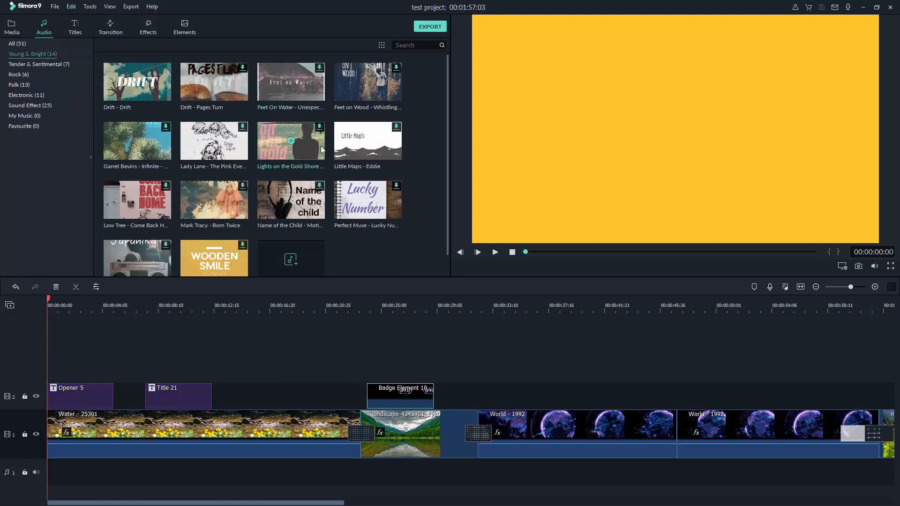
scroll(220, 141, "down", 1)
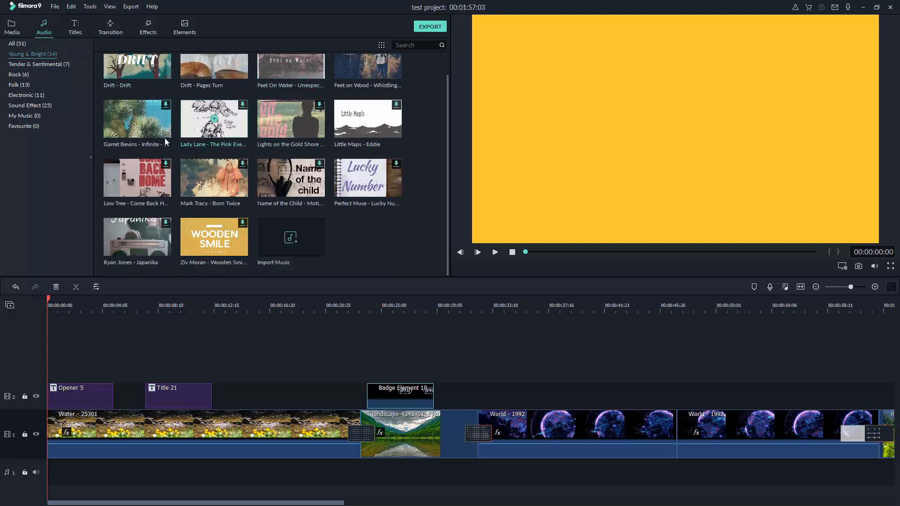
left_click(165, 106)
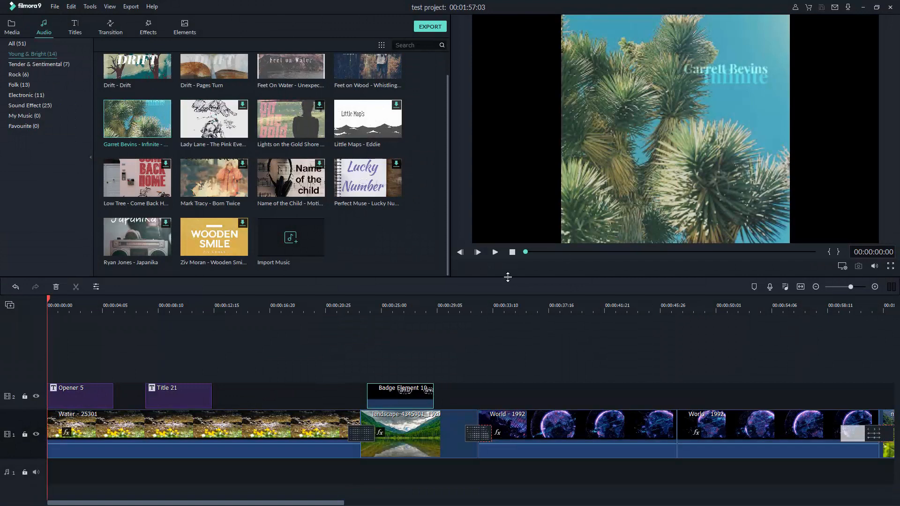
left_click(496, 253)
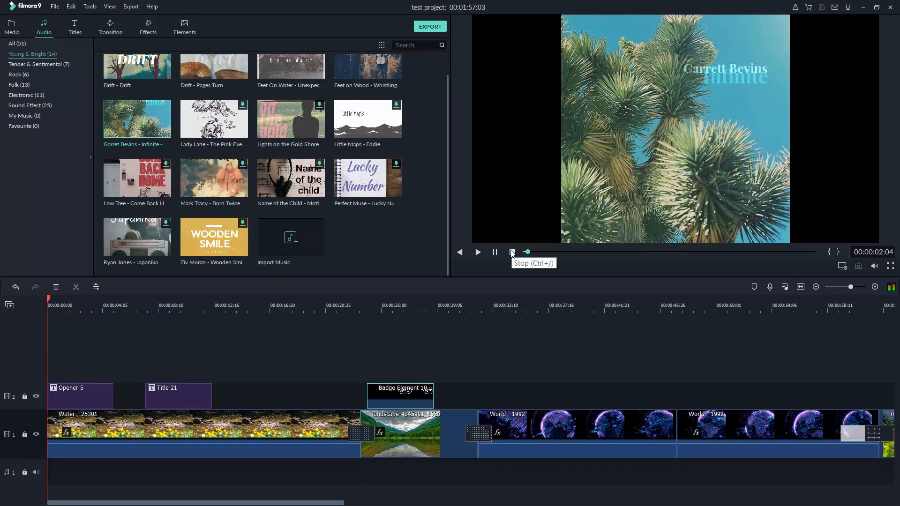
left_click(511, 253)
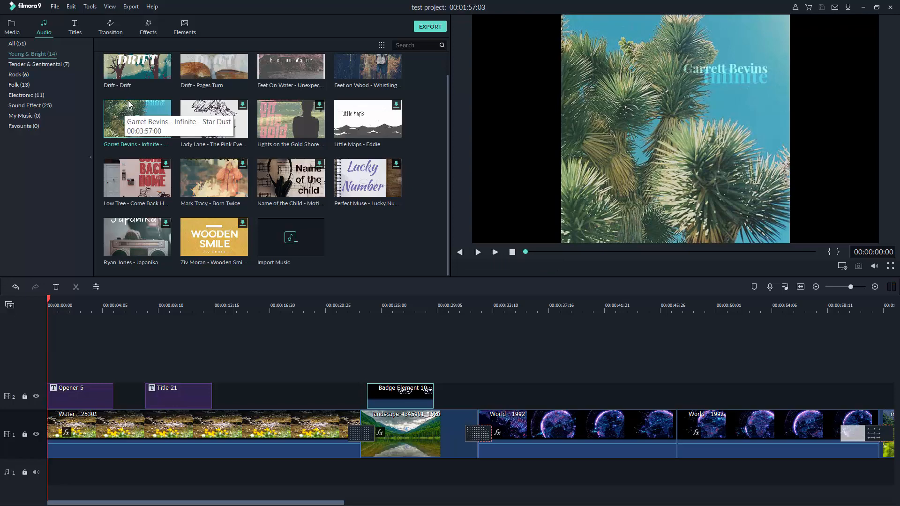
left_click_drag(134, 108, 47, 465)
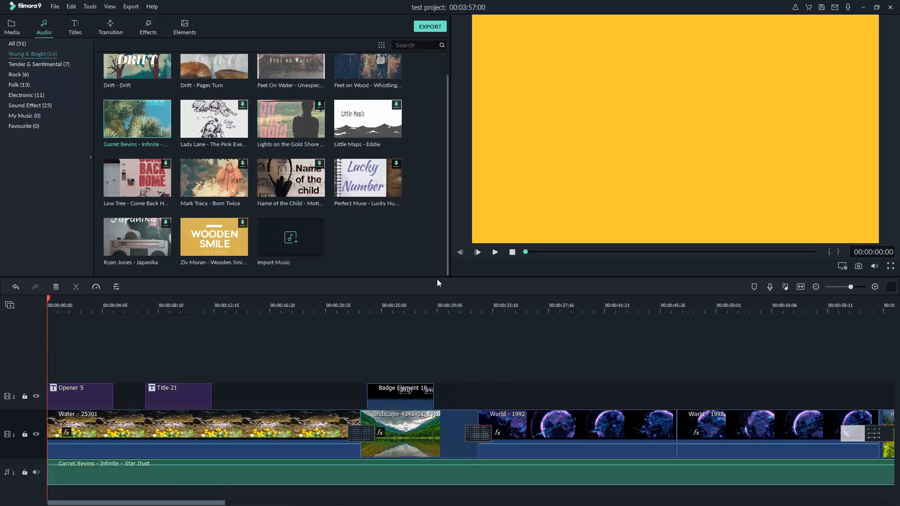
Play the project with the Star Dust music and locate the video's end around 00:01:57
left_click(496, 252)
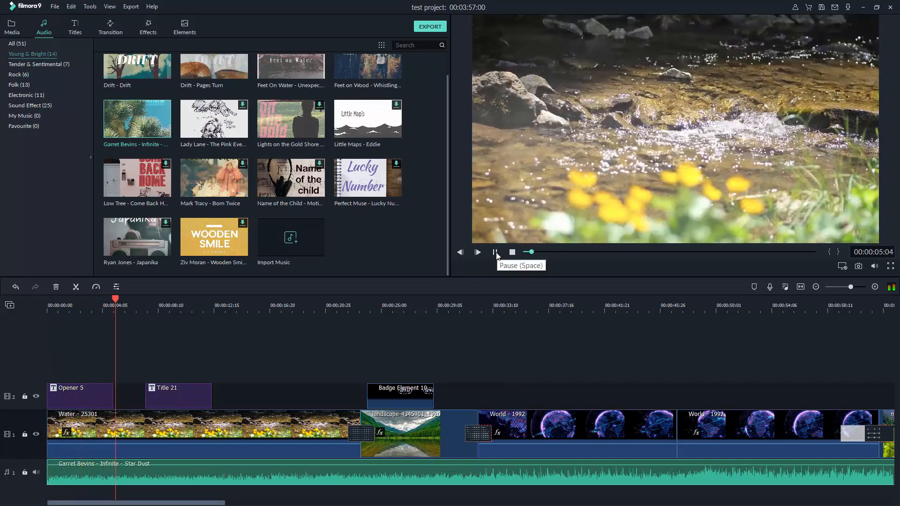
left_click(511, 255)
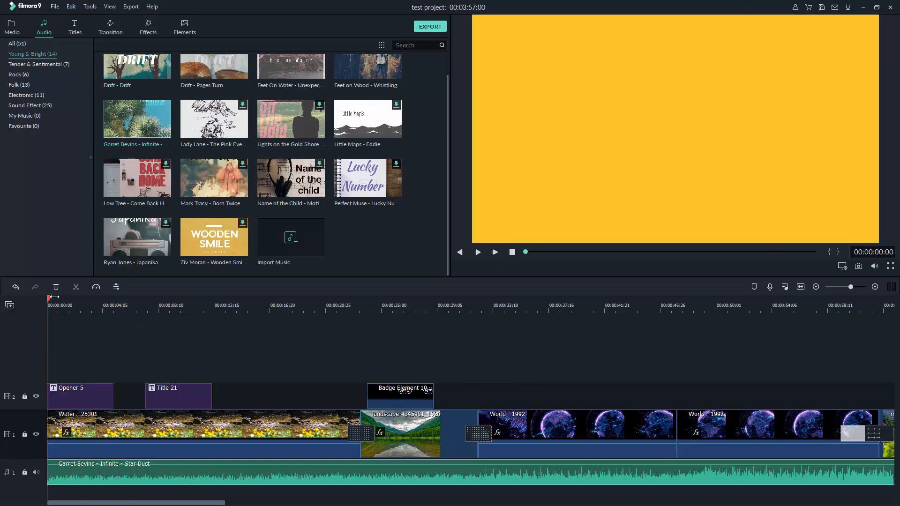
left_click_drag(49, 301, 176, 305)
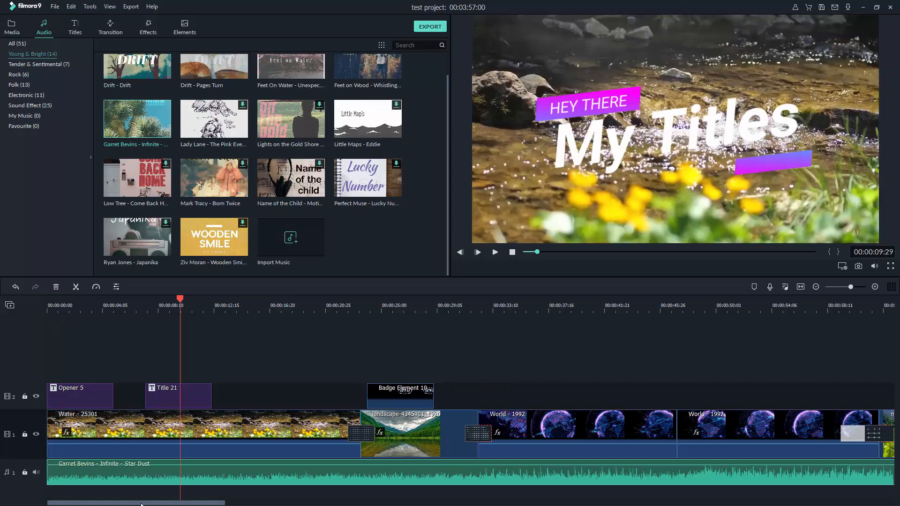
left_click_drag(145, 503, 402, 504)
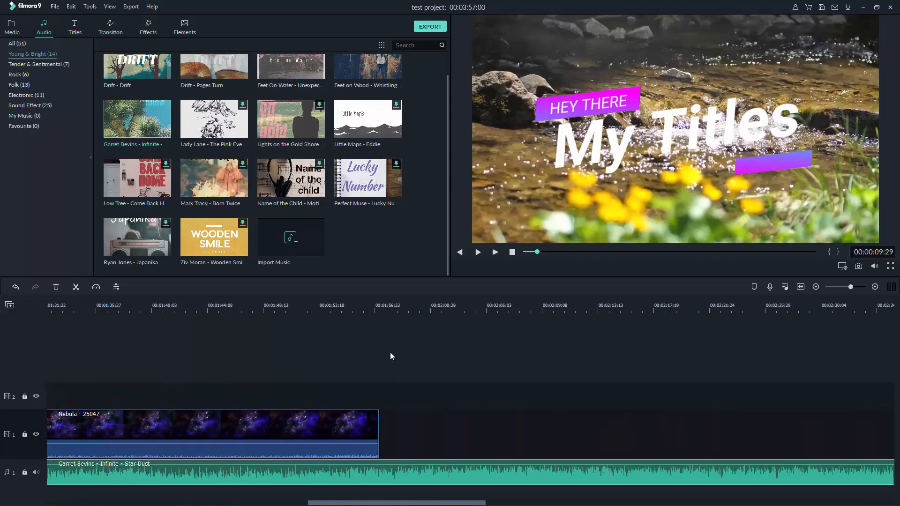
mouse_move(380, 301)
left_mouse_down()
mouse_move(369, 300)
mouse_move(379, 304)
left_mouse_up()
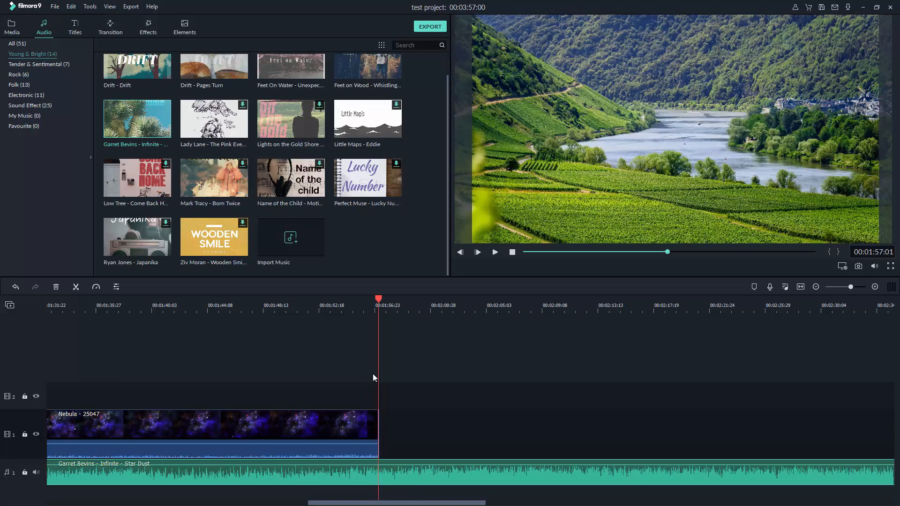
mouse_move(383, 464)
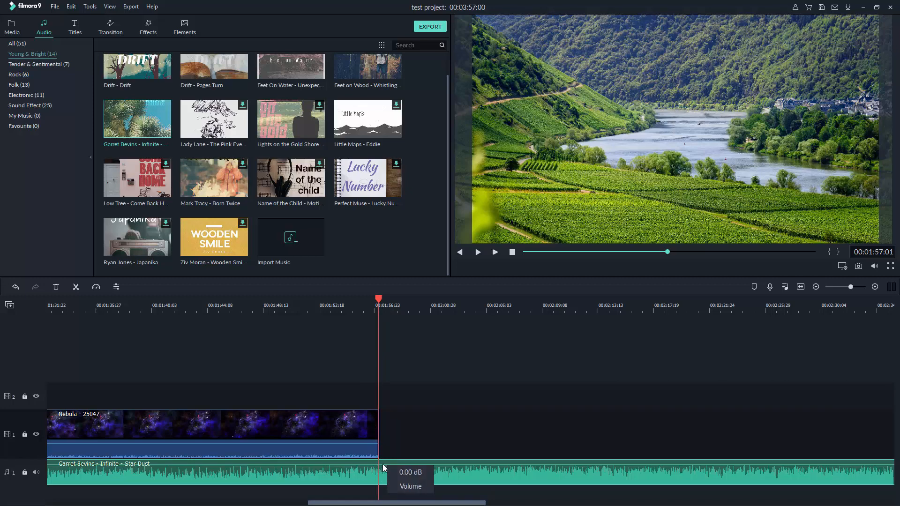
Split the Star Dust music where the video ends, delete the leftover tail, and save
key("ctrl+b")
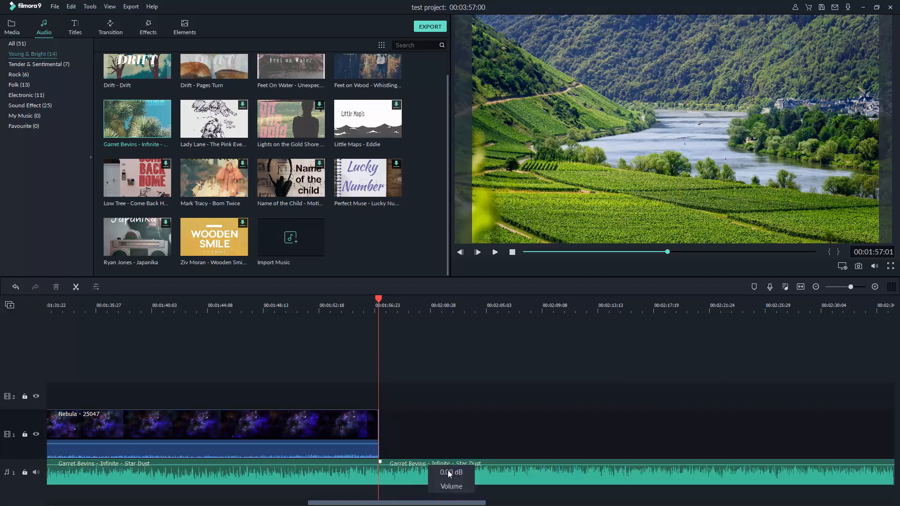
left_click(404, 468)
key("Delete")
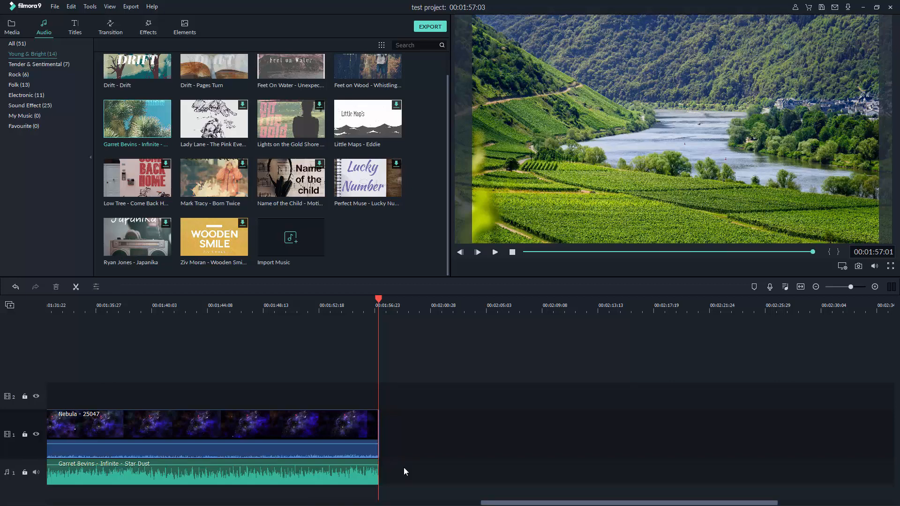
key("ctrl+s")
Scrub from the landscape clip into the globe clip and set the playhead at 00:00:46:16
left_click_drag(490, 504, 113, 403)
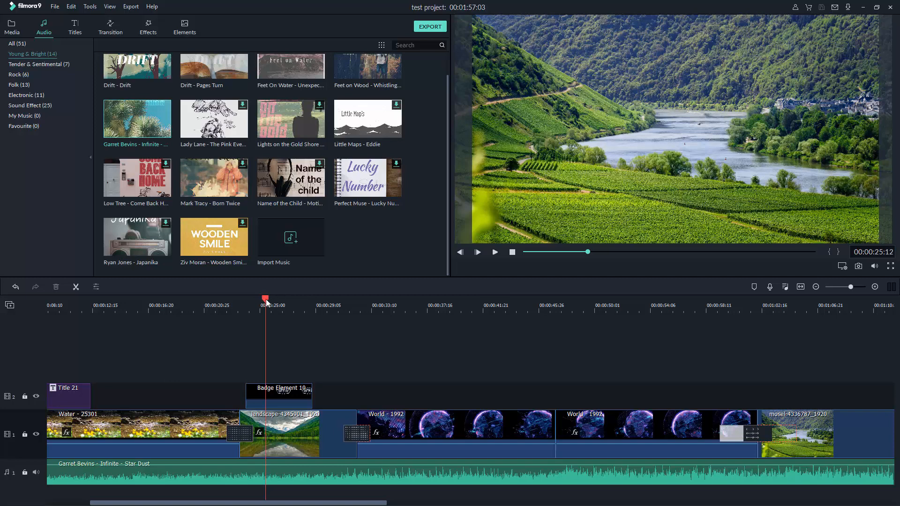
left_click_drag(266, 300, 502, 315)
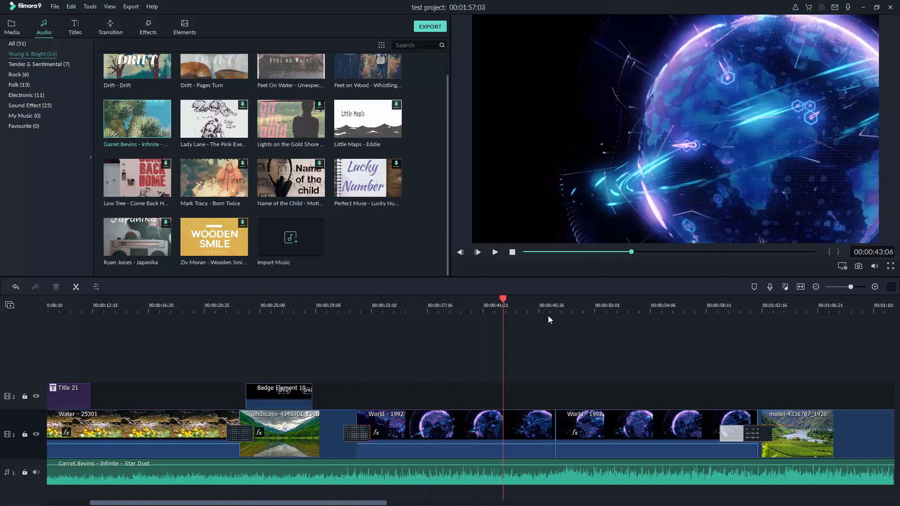
left_click(547, 315)
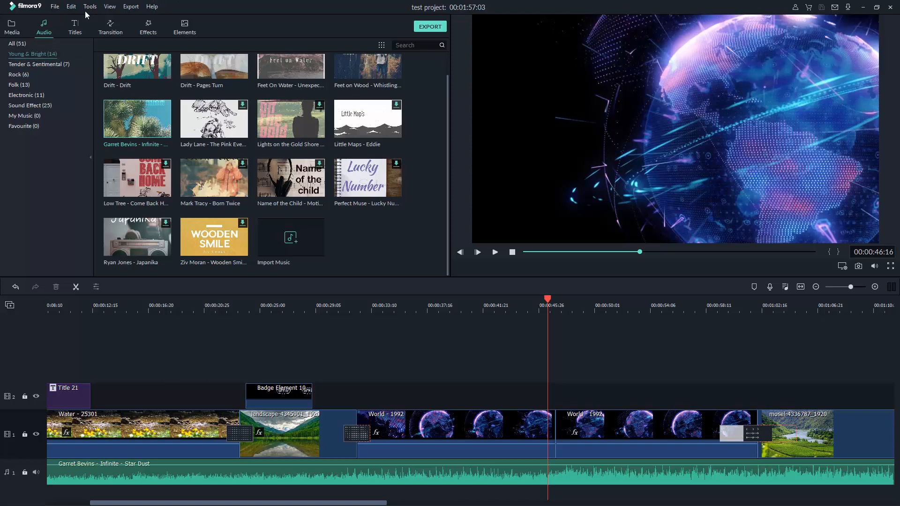
Show the File > Record Media submenu with webcam, PC screen and voiceover options
left_click(54, 7)
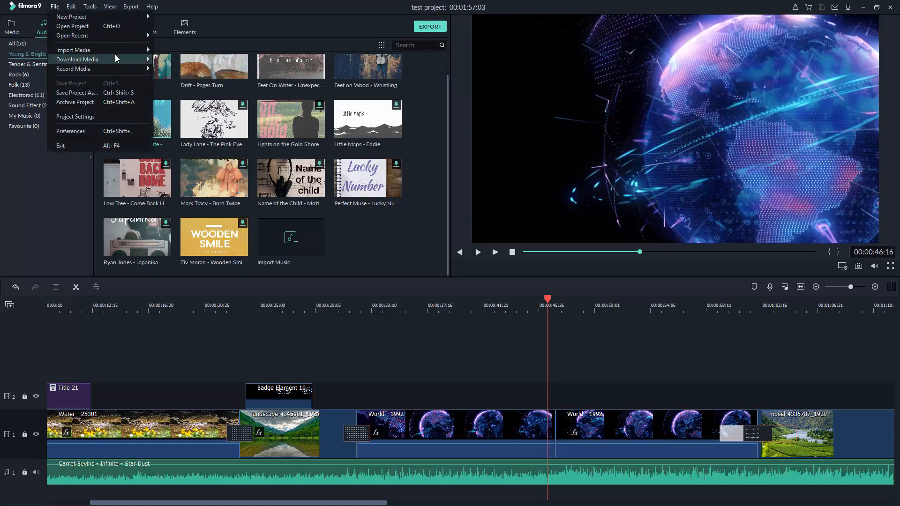
mouse_move(93, 68)
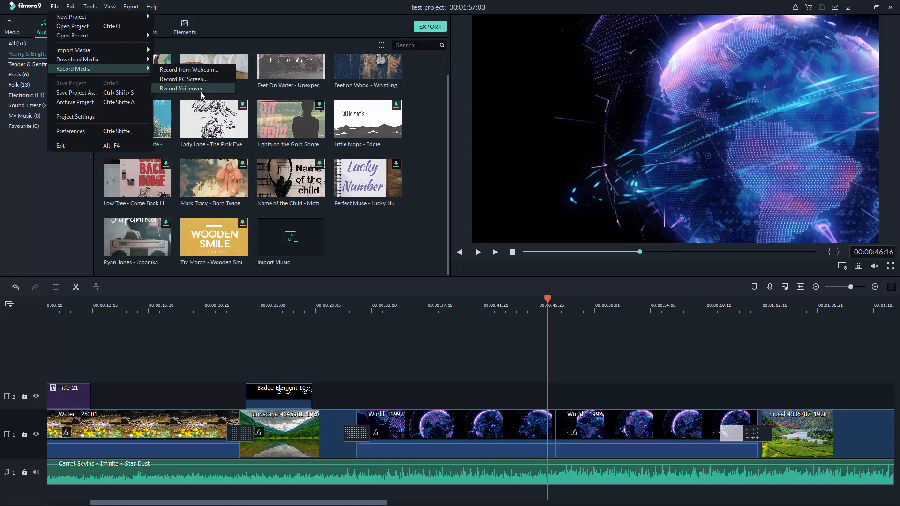
Start a Record PC Screen capture with the current microphone and Full Screen 1920×1080 area
left_click(173, 79)
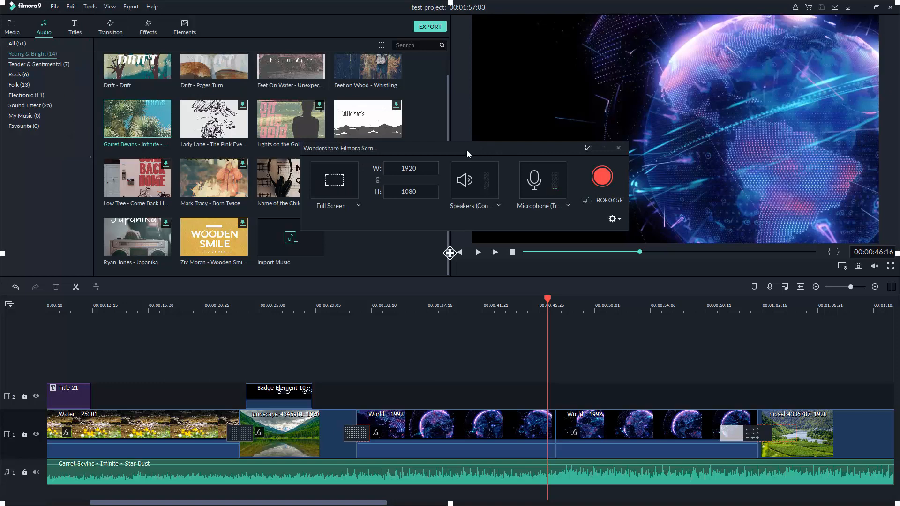
left_click(565, 206)
left_click(568, 205)
left_click(357, 209)
left_click(357, 207)
left_click(357, 207)
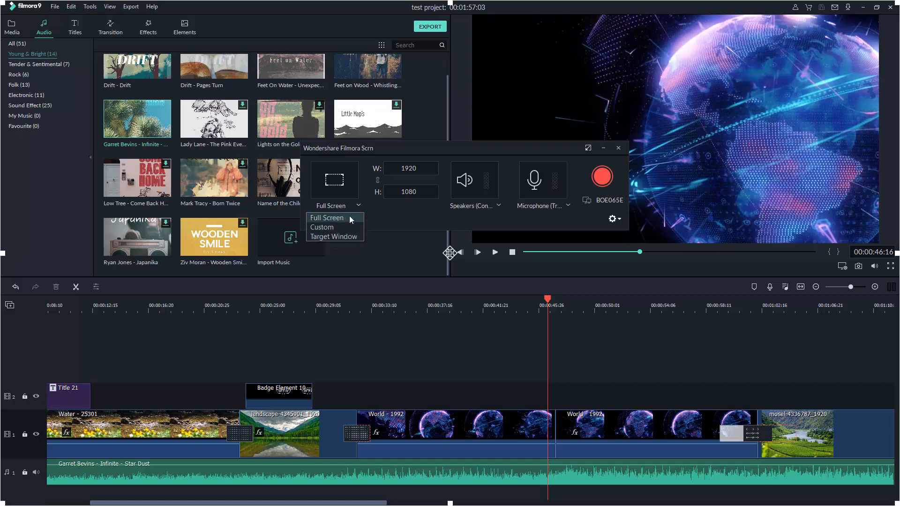
left_click(401, 220)
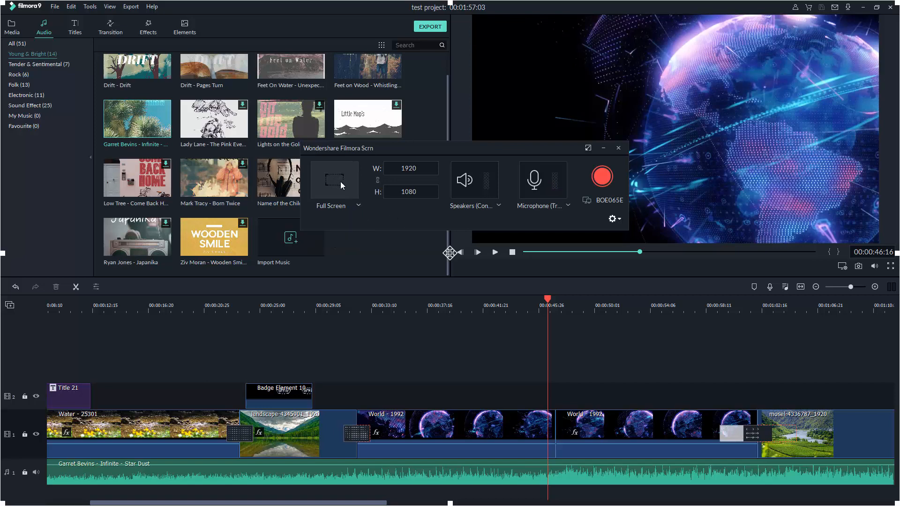
left_click(604, 175)
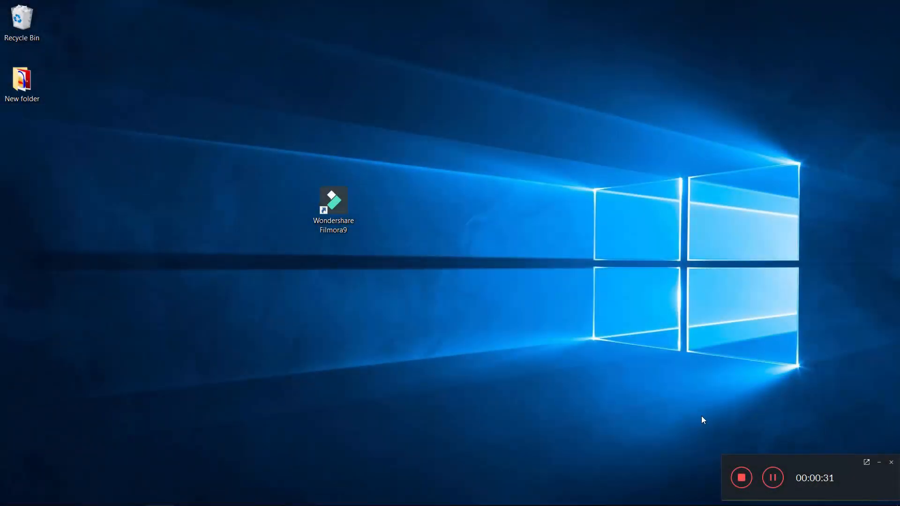
Stop recording, then place VID_20190721_230101 after Nebula on track 1 and preview it
left_click(741, 478)
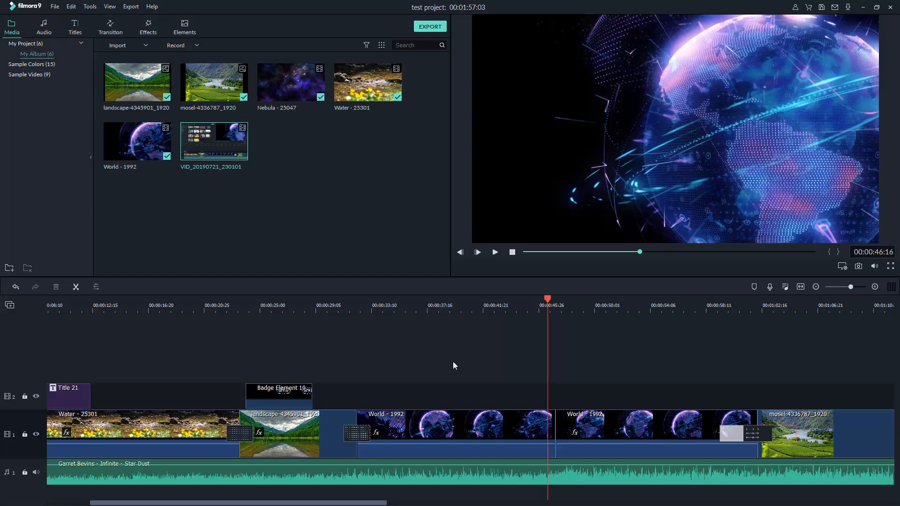
left_click_drag(306, 502, 689, 499)
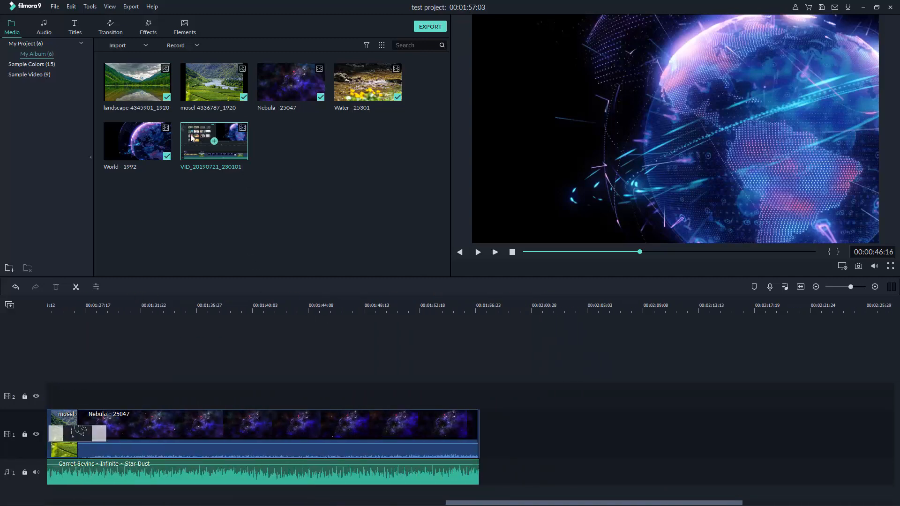
left_click_drag(191, 136, 482, 486)
left_click(457, 305)
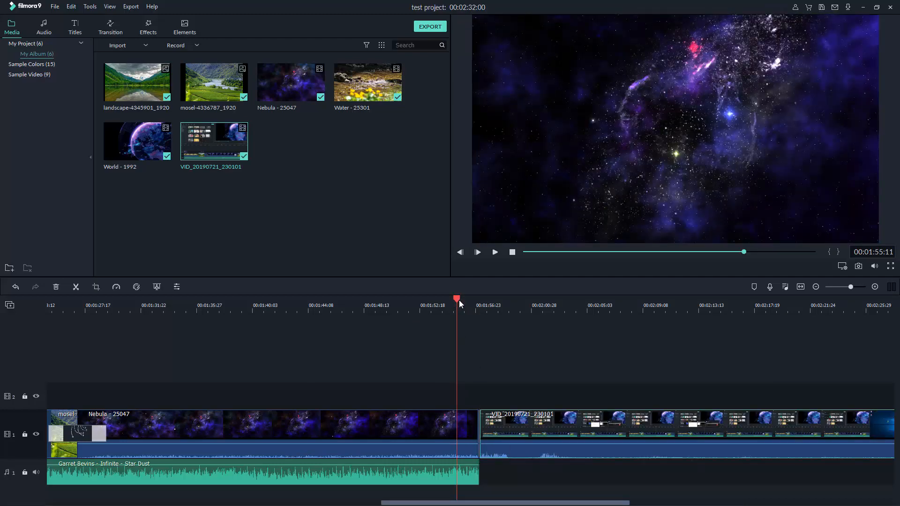
left_click_drag(458, 300, 542, 330)
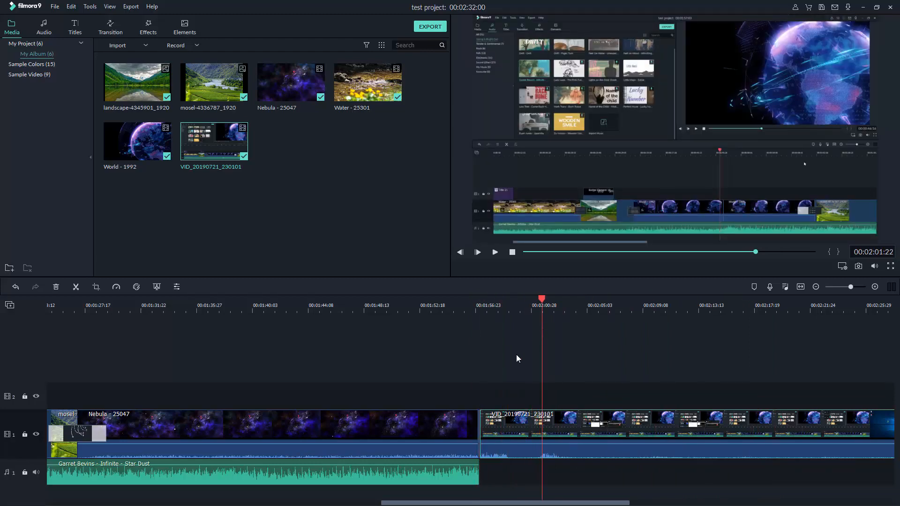
Remove the recorded clip from the timeline, return the playhead to 1:57, and save
key("Delete")
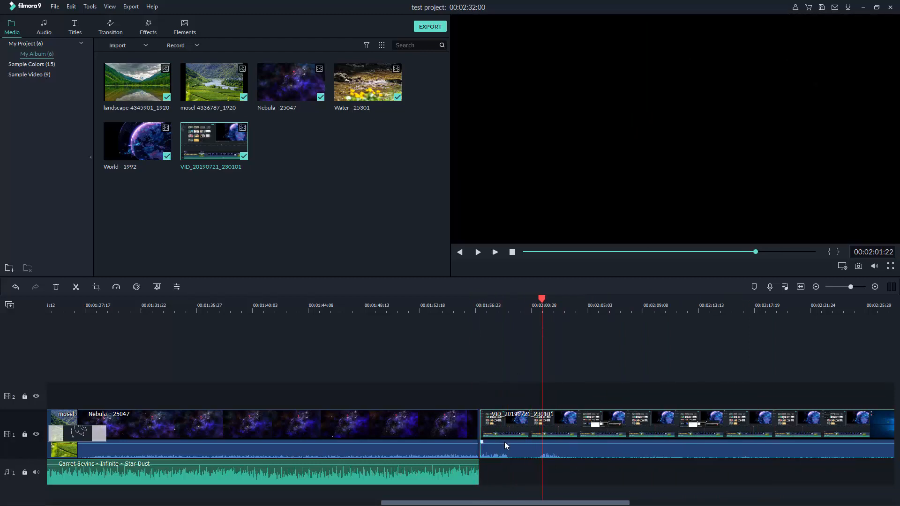
left_click_drag(539, 298, 479, 316)
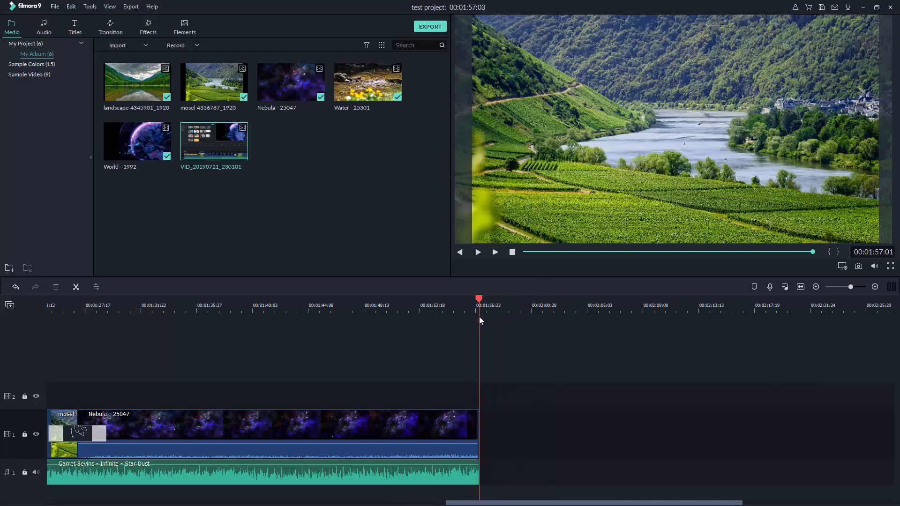
key("ctrl+s")
Open the Export window on the Local MP4 'My Video' preset, continuing on the Free Plan
left_click(130, 8)
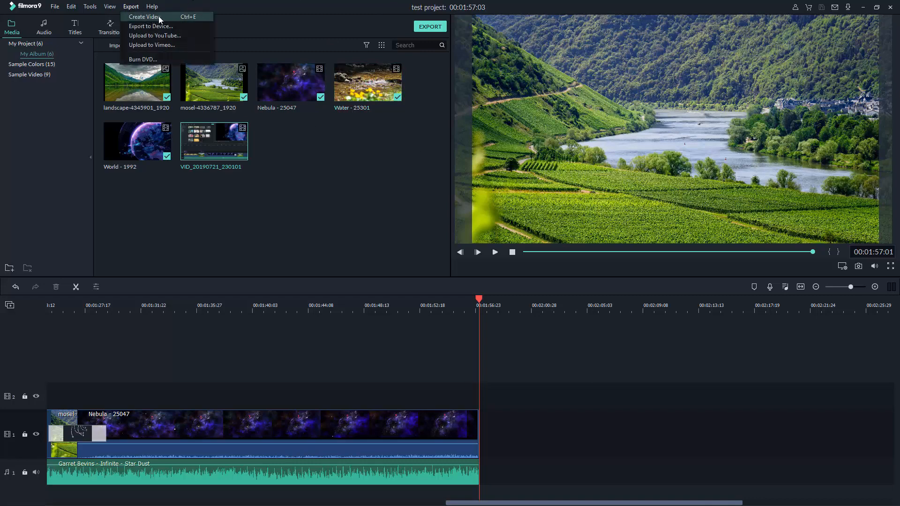
left_click(382, 172)
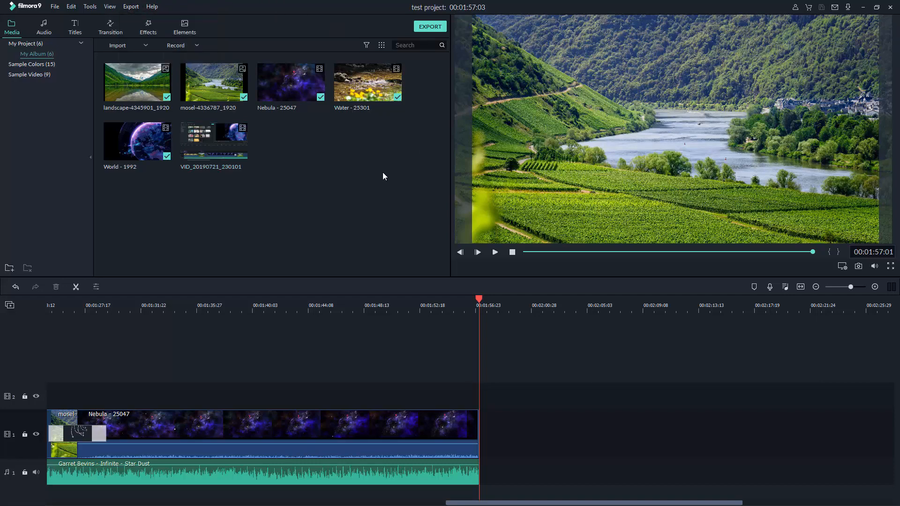
left_click(431, 26)
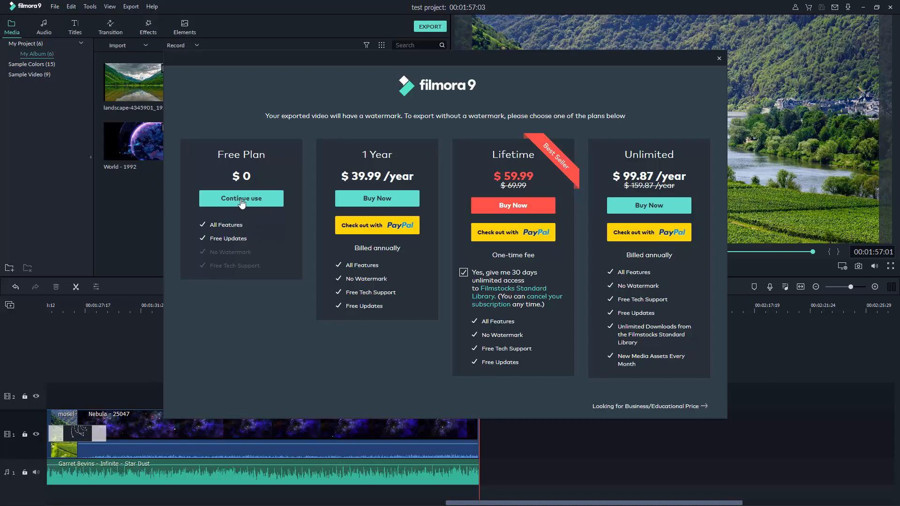
left_click(242, 201)
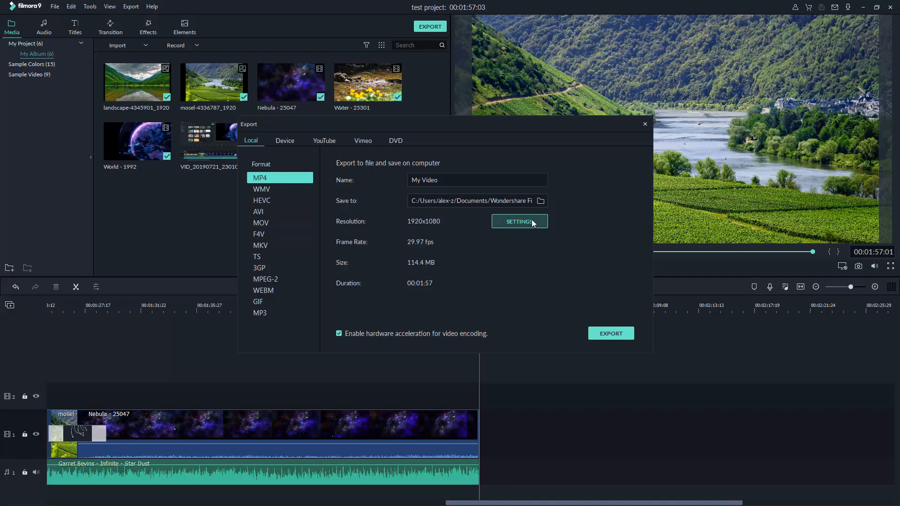
Set the save location to D:\work\filmora_media and export My Video as MP4 to completion
left_click(540, 202)
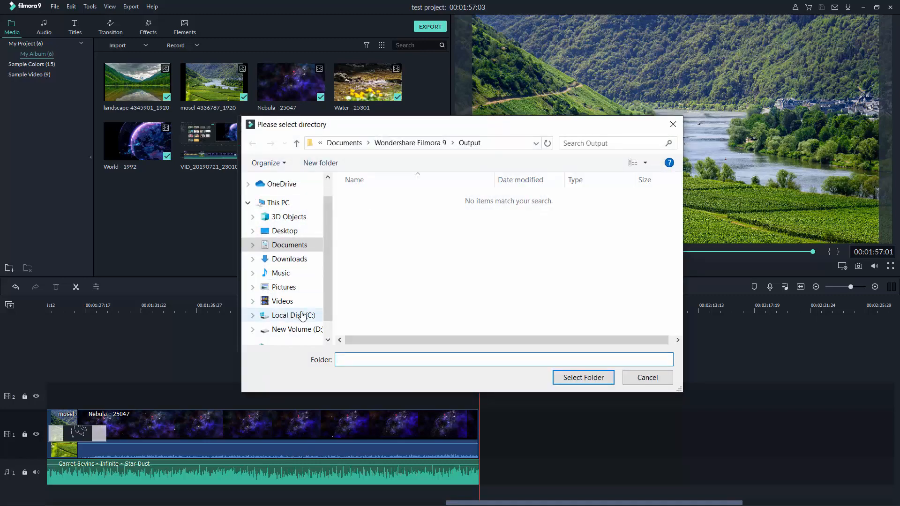
left_click(295, 329)
scroll(412, 281, "down", 3)
double_click(370, 330)
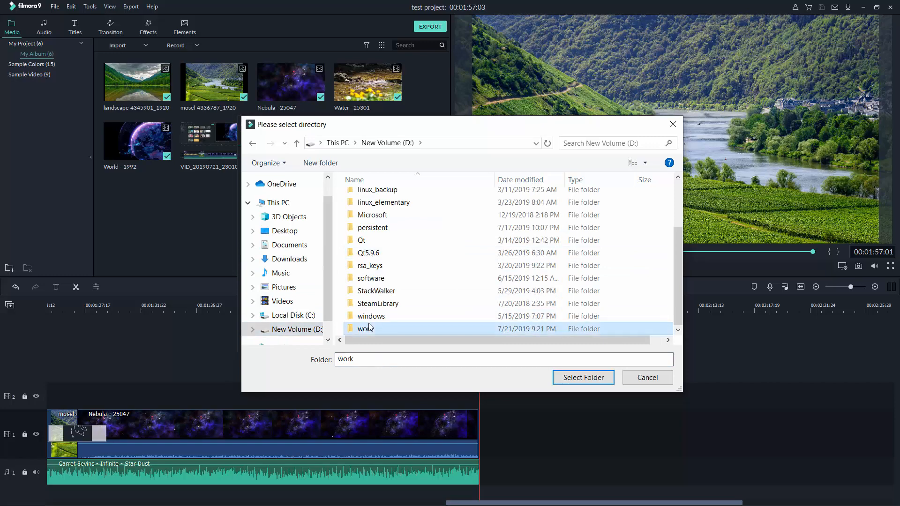
double_click(382, 287)
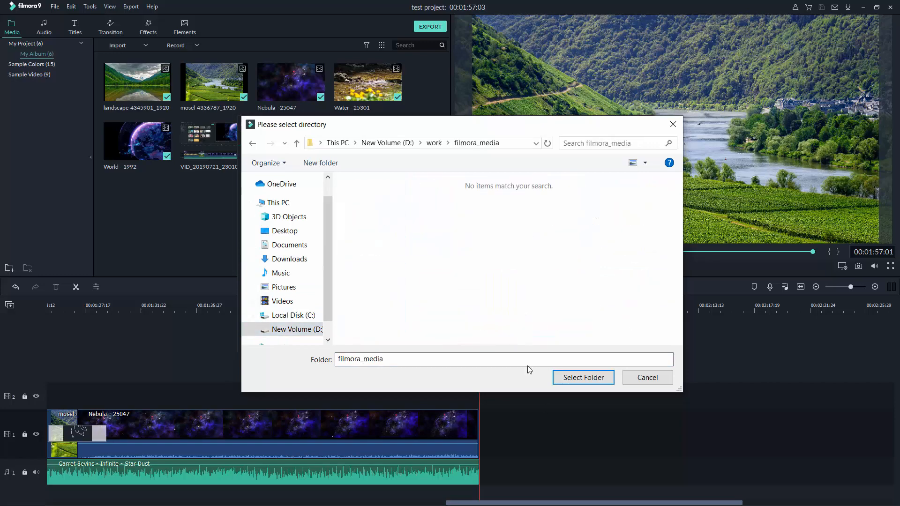
left_click(565, 381)
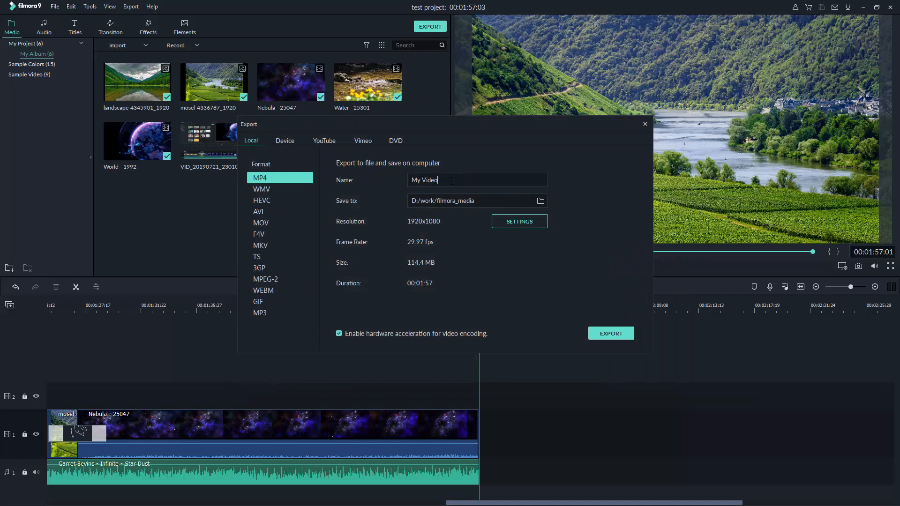
left_click(611, 334)
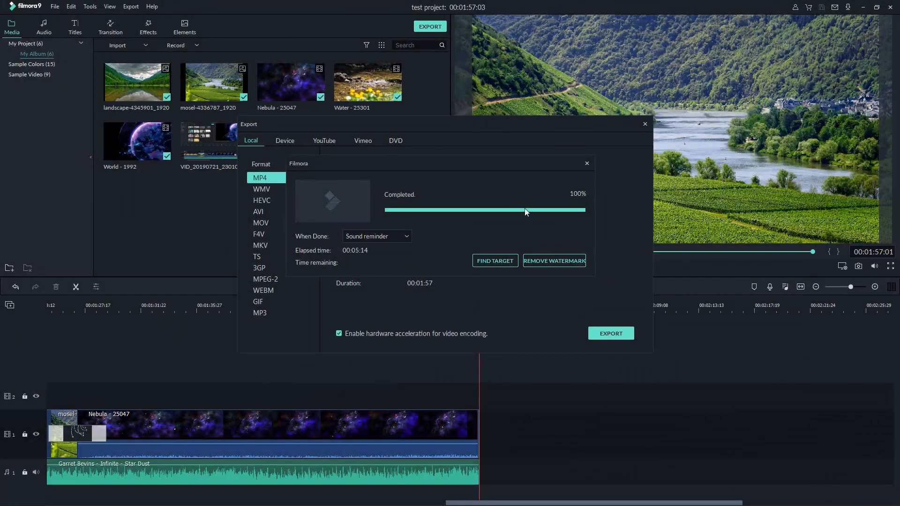
Locate My Video.mp4 in filmora_media, play it in VLC, and accept the update prompt
left_click(493, 260)
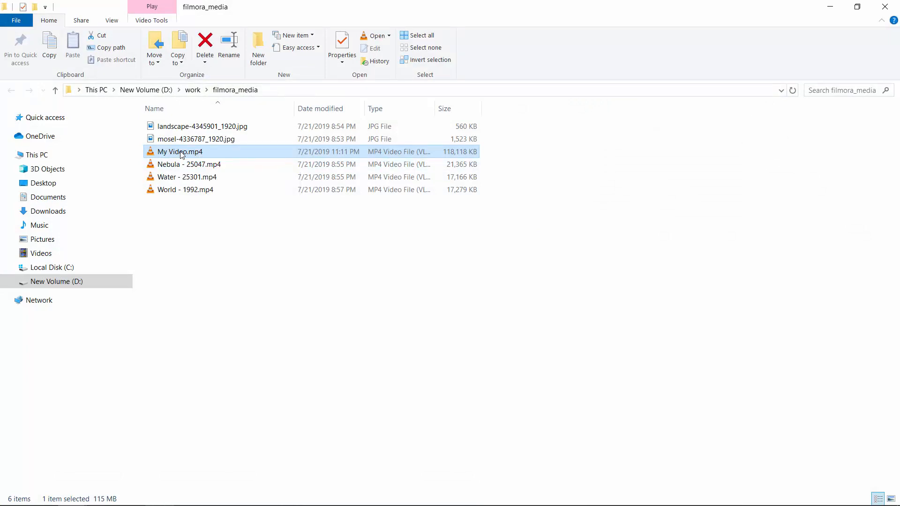
double_click(182, 154)
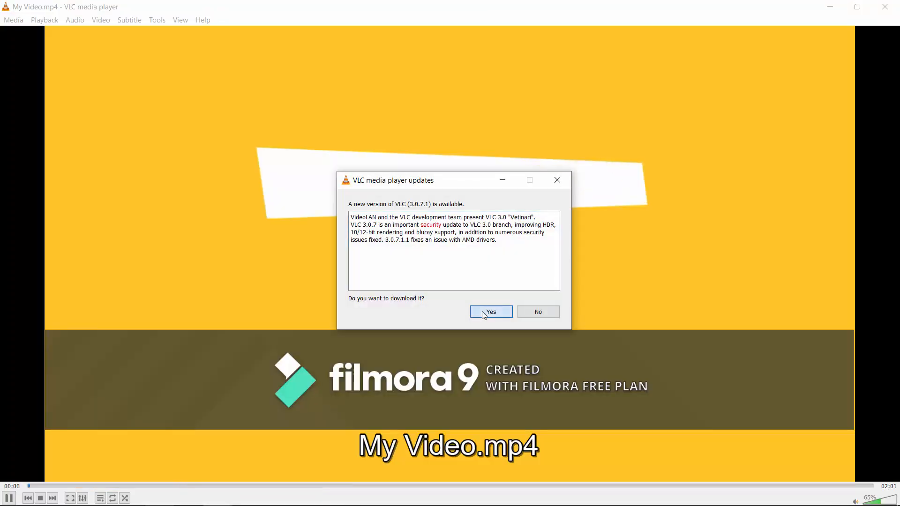
left_click(482, 312)
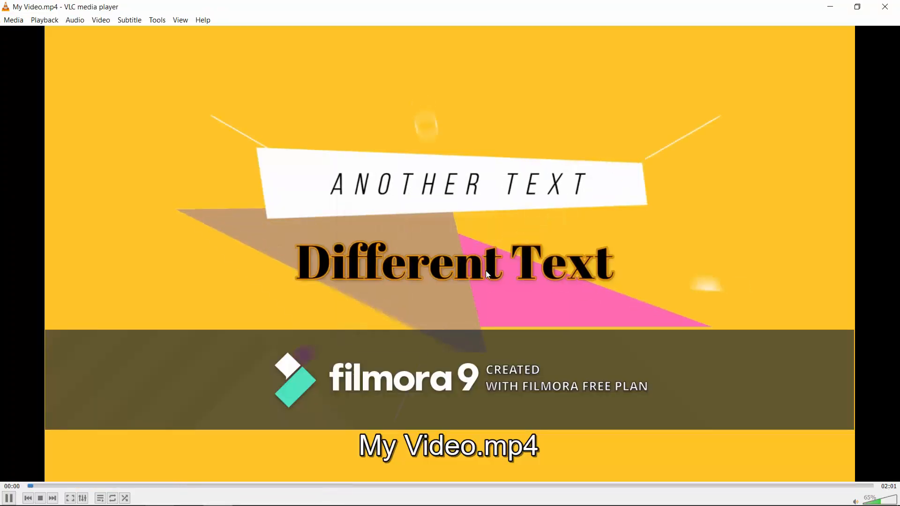
Play My Video full screen, cancel the VLC update download, and seek between scenes to about 00:28
double_click(468, 269)
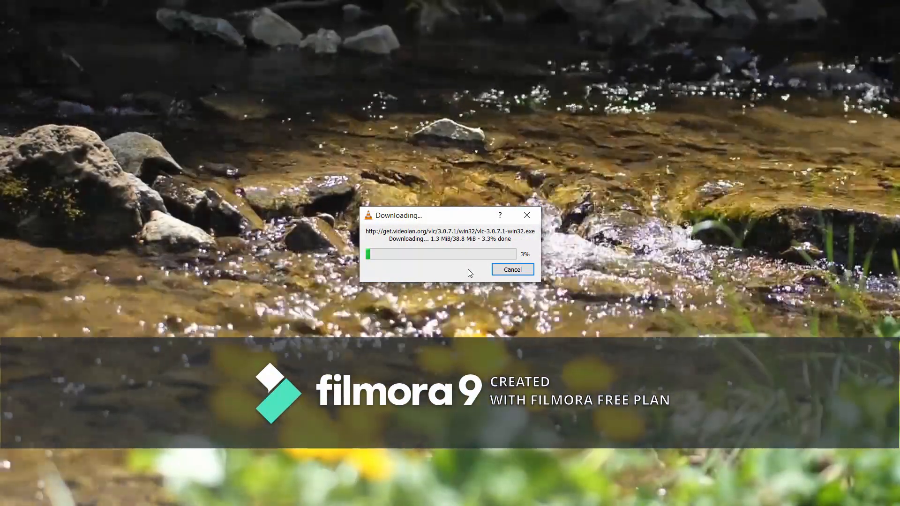
left_click(501, 265)
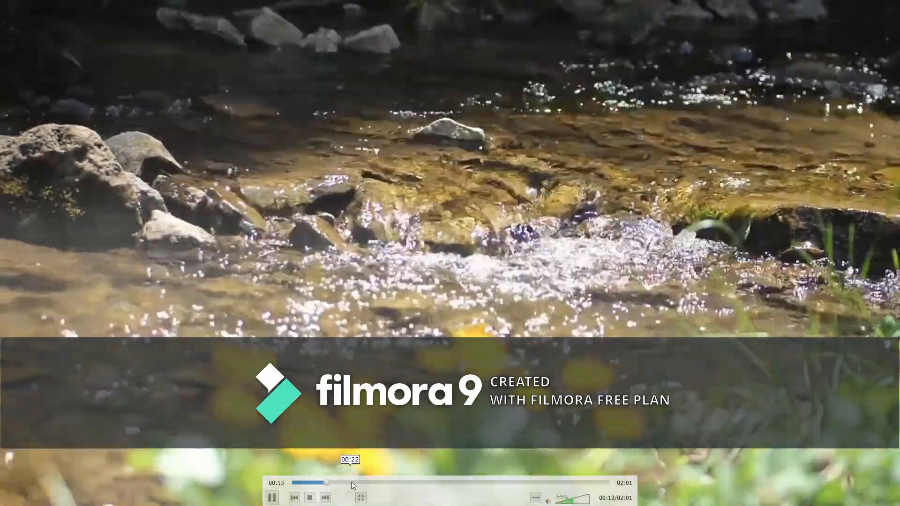
left_click(351, 482)
left_click(375, 482)
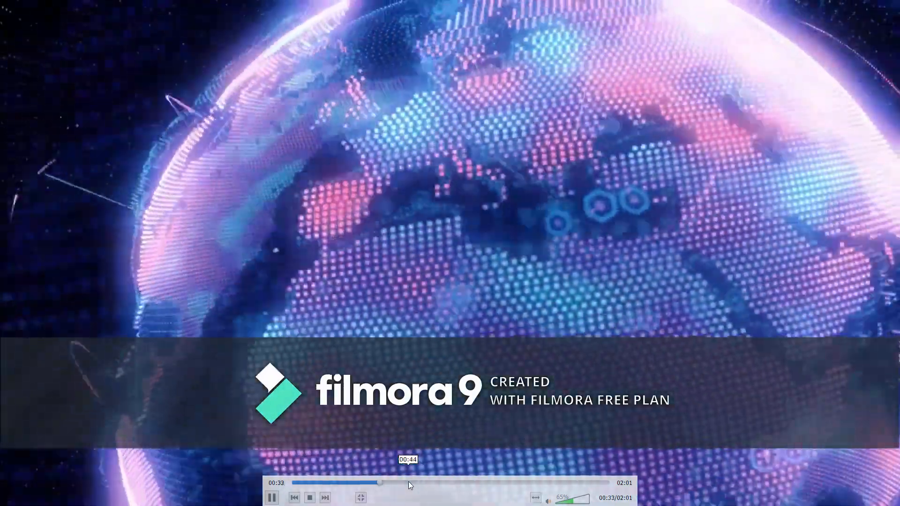
left_click_drag(408, 481, 363, 483)
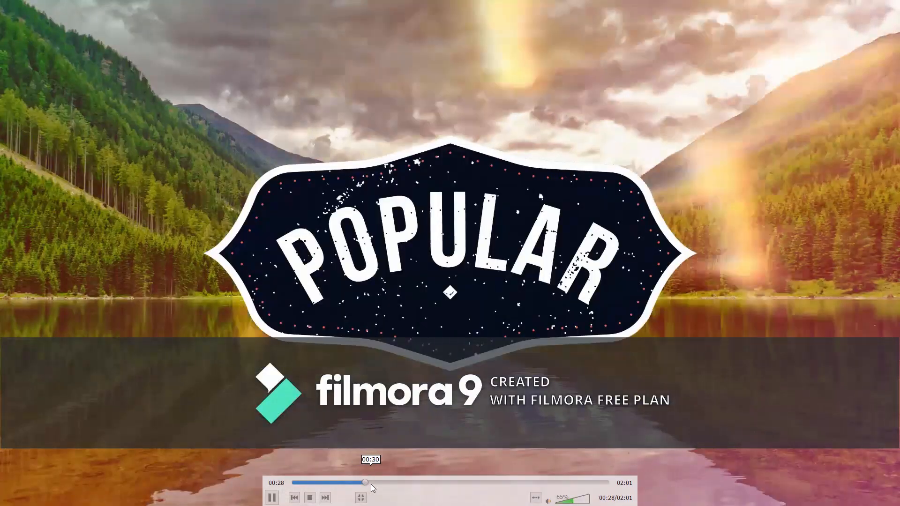